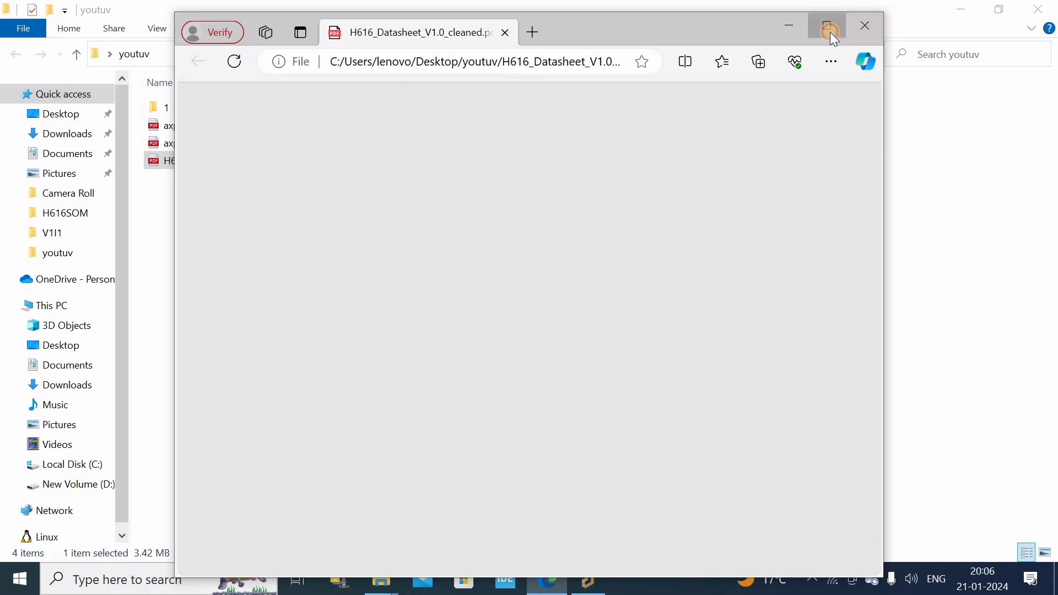
Step: Maximize the H616 datasheet window, enlarge the cover page and close the table of contents sidebar
click(828, 32)
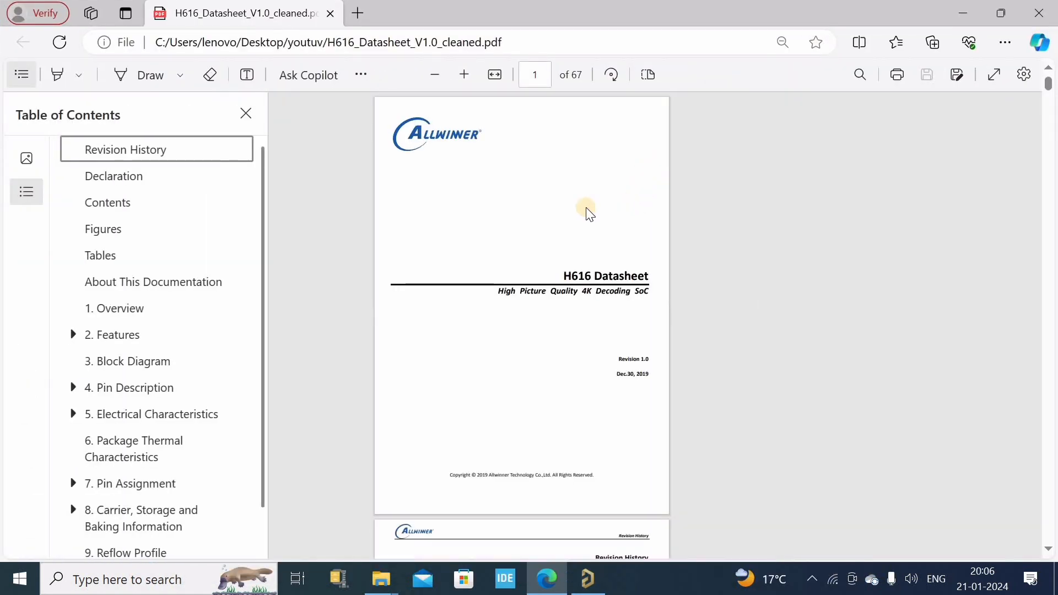
ctrl+scroll(556, 212, up, 3)
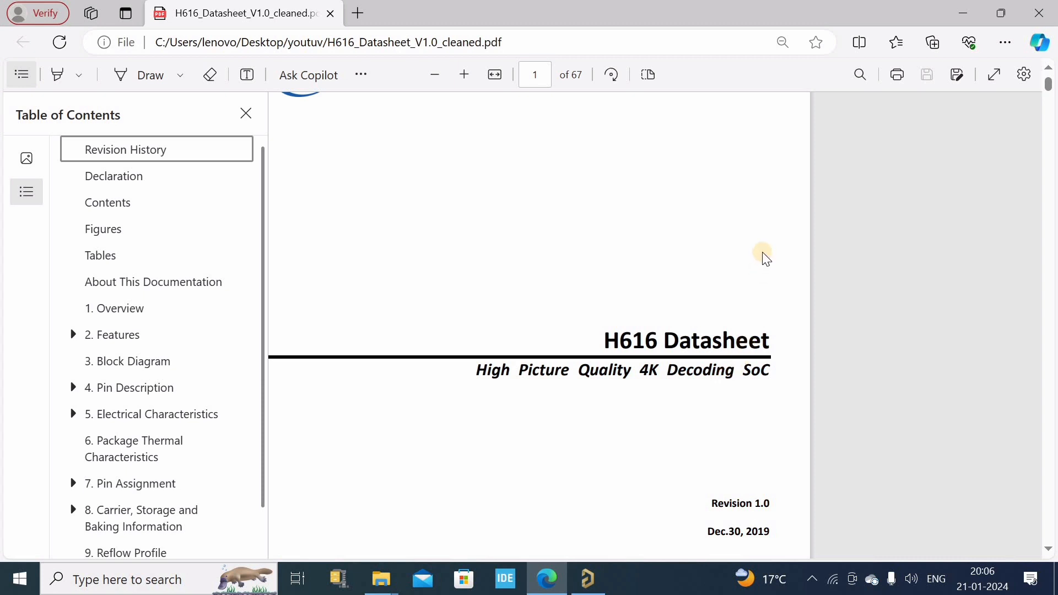
scroll(763, 254, down, 3)
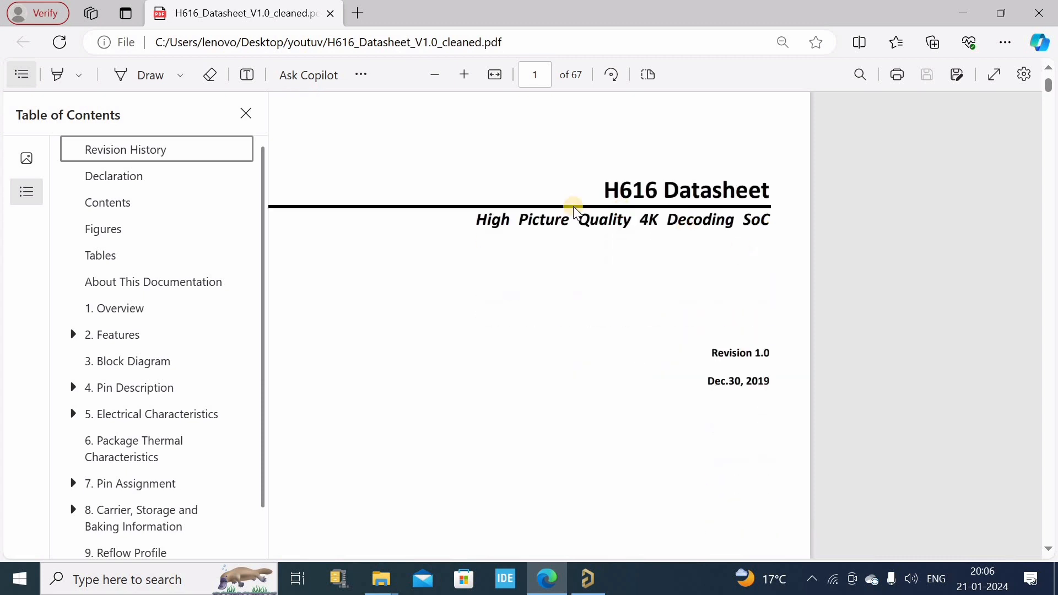
click(245, 114)
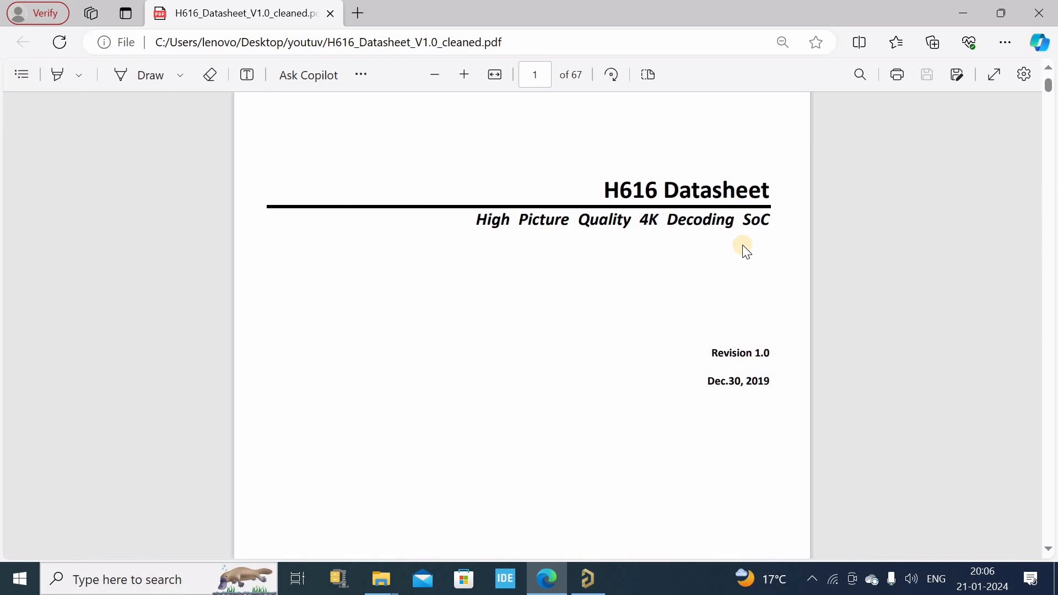
Step: Go past the datasheet's front matter to chapter 2, Features, and examine the CPU and GPU architecture sections
scroll(746, 252, down, 5)
scroll(746, 252, down, 20)
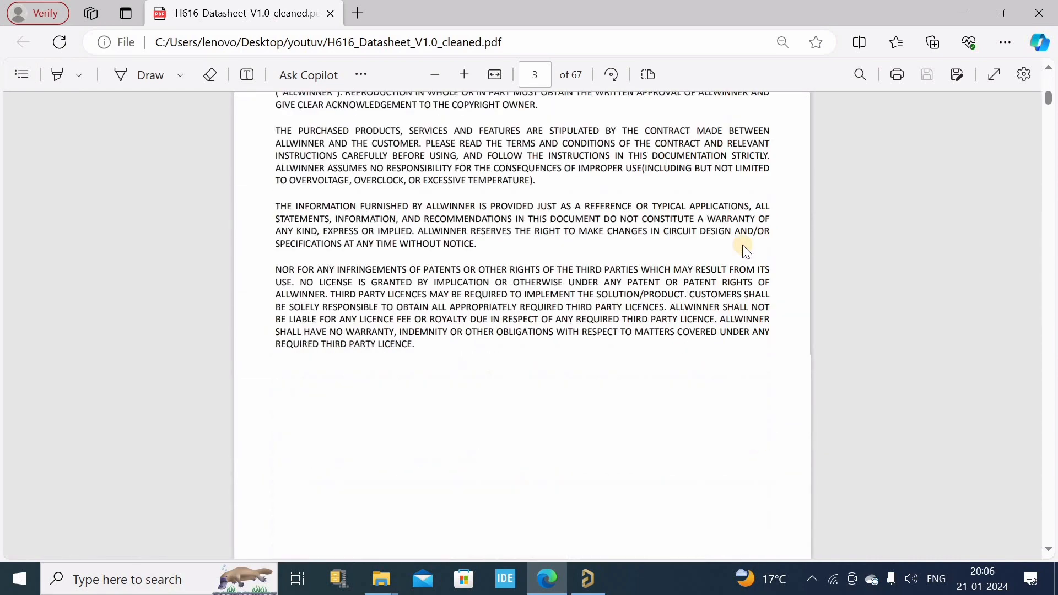
scroll(746, 252, down, 20)
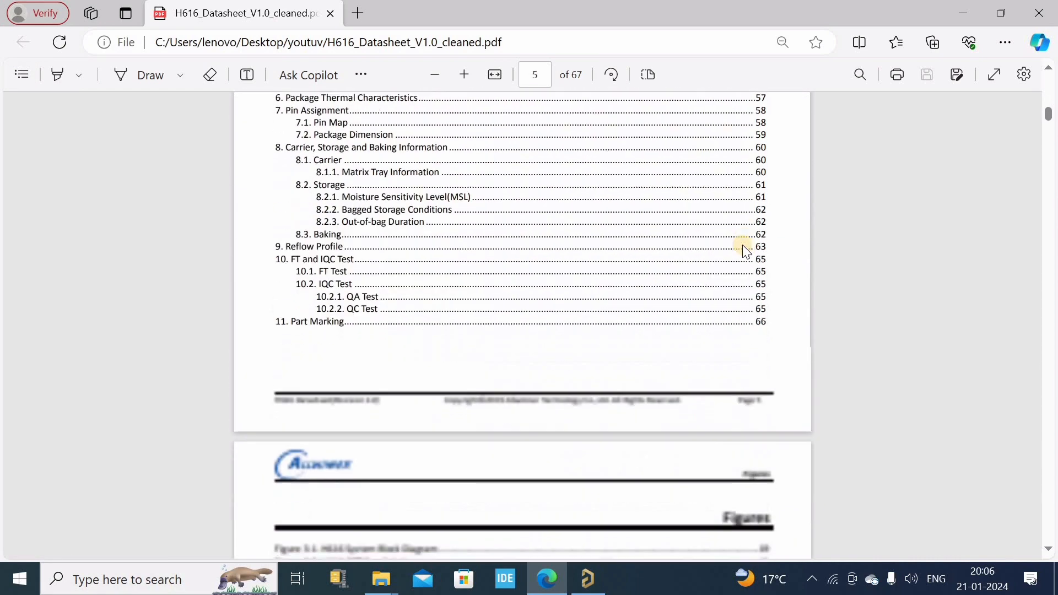
scroll(746, 252, down, 10)
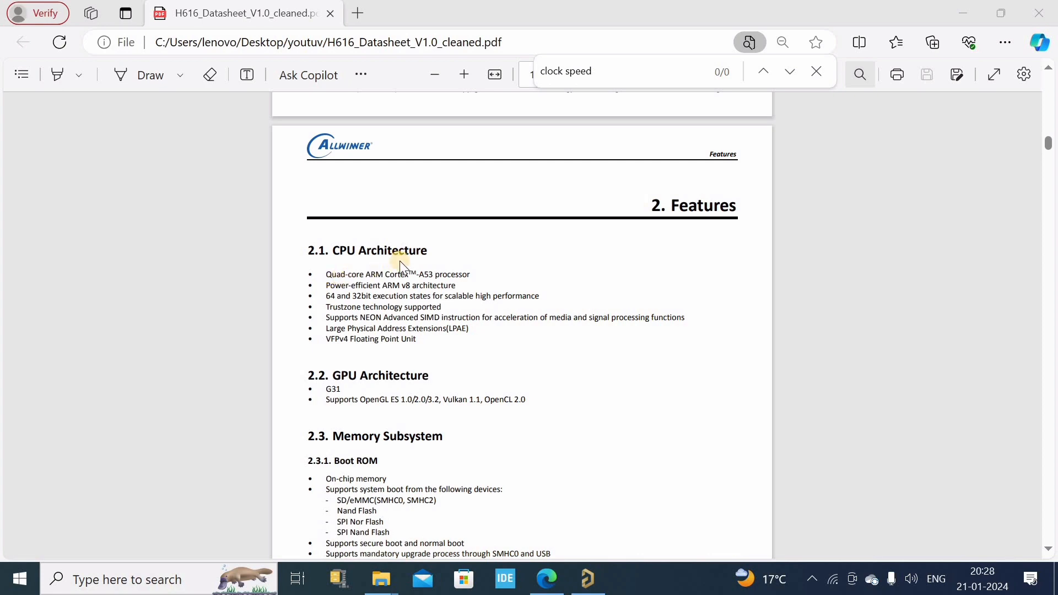
scroll(236, 452, down, 5)
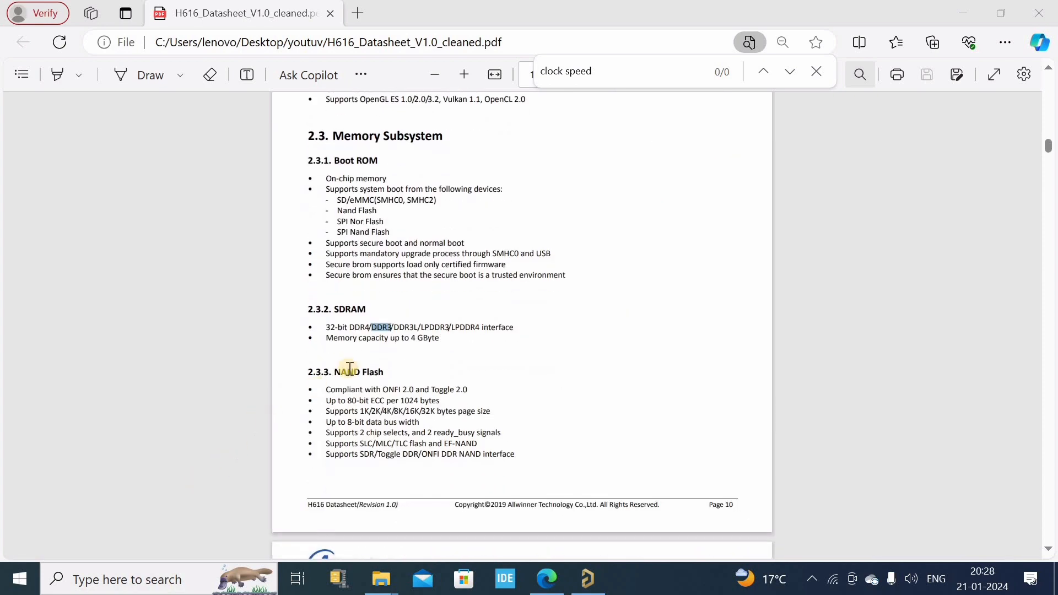
scroll(308, 403, up, 4)
drag(333, 302, 423, 301)
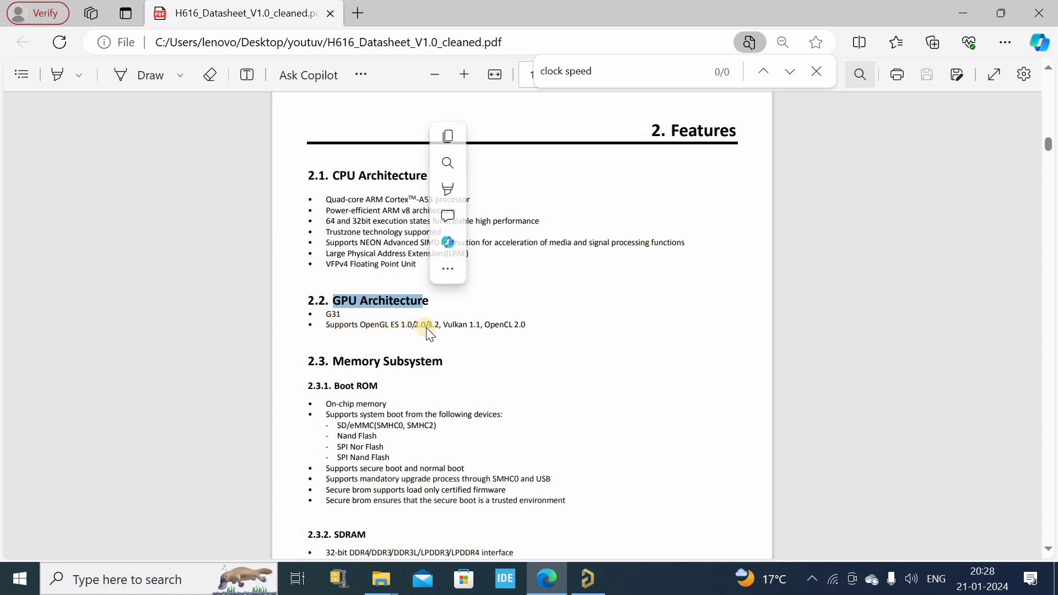
scroll(457, 326, down, 1)
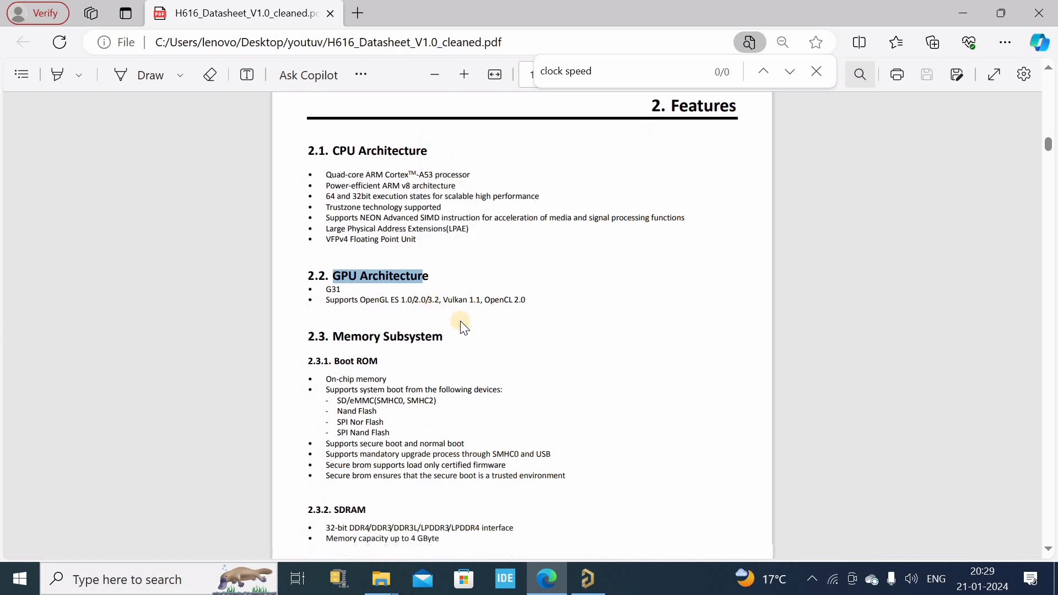
Step: Examine section 2.3, Memory Subsystem, marking the supported boot devices, secure boot support and the DDR4 interface option
drag(334, 286, 447, 293)
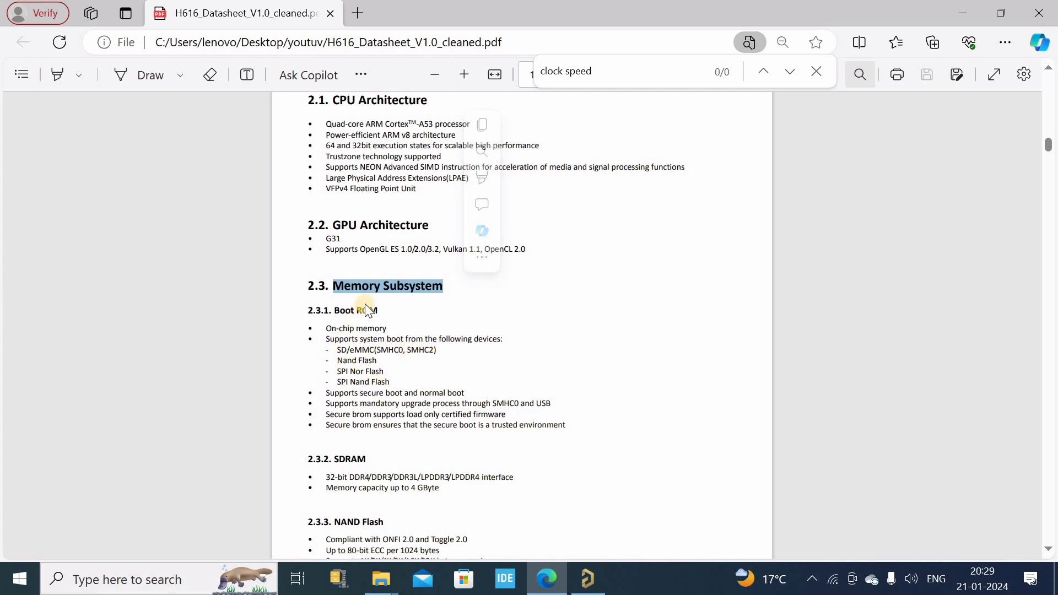
scroll(367, 310, down, 1)
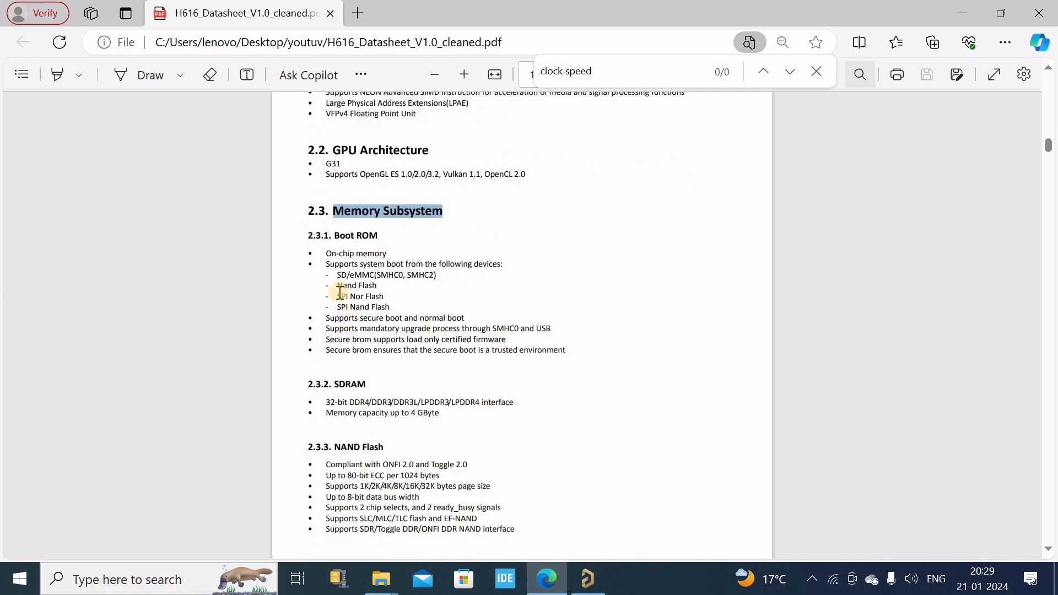
drag(338, 287, 408, 319)
click(388, 318)
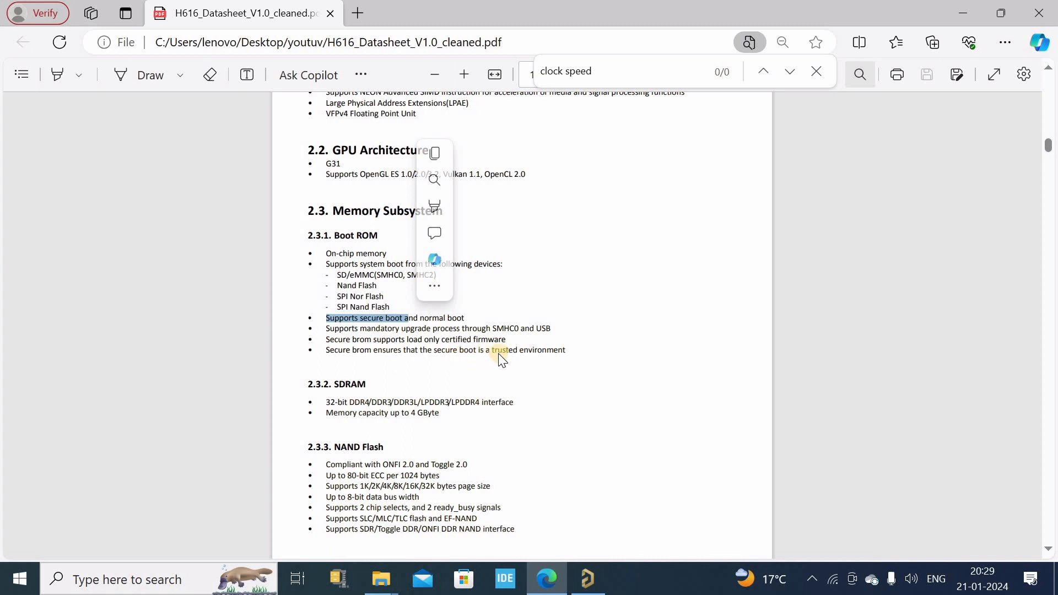
scroll(587, 309, down, 1)
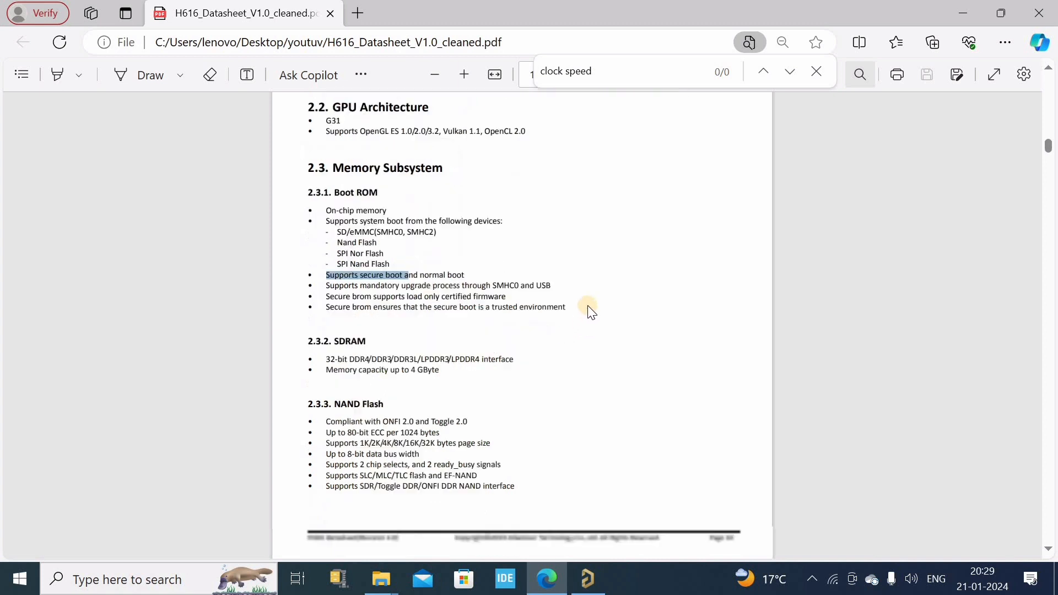
click(338, 331)
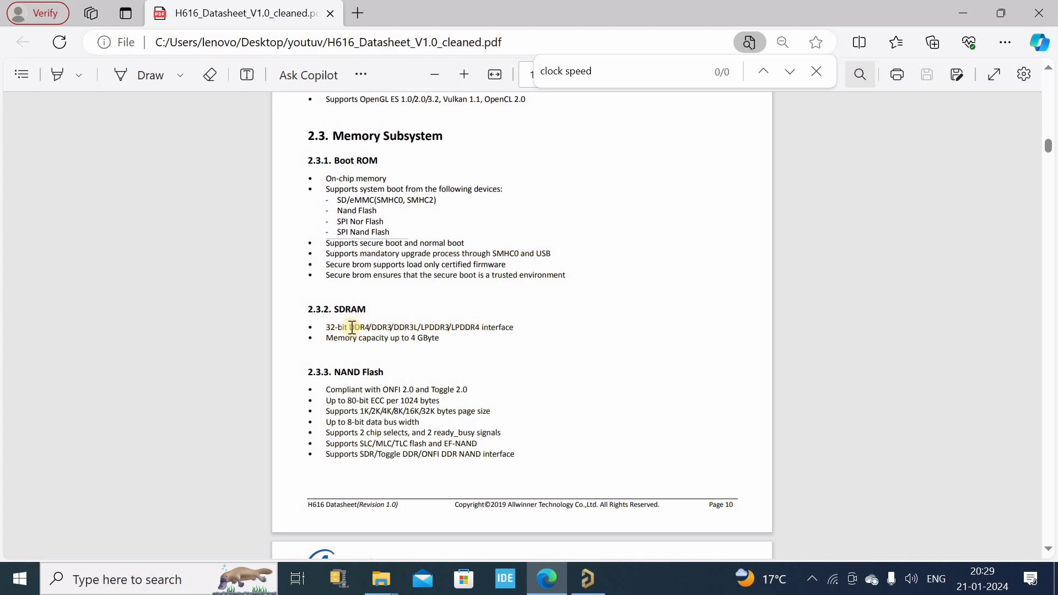
drag(349, 327, 375, 332)
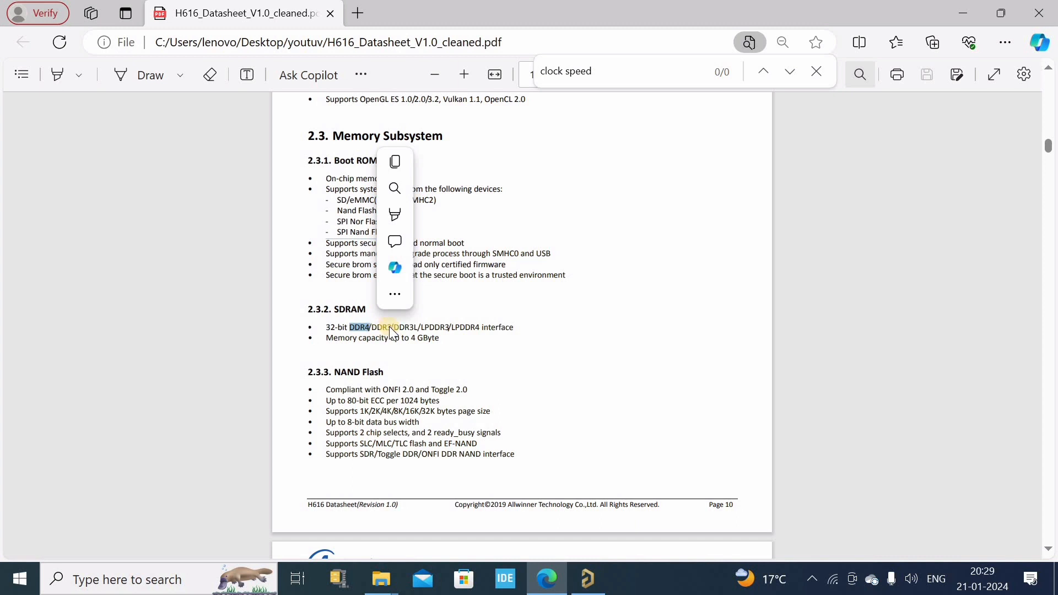
scroll(374, 344, down, 2)
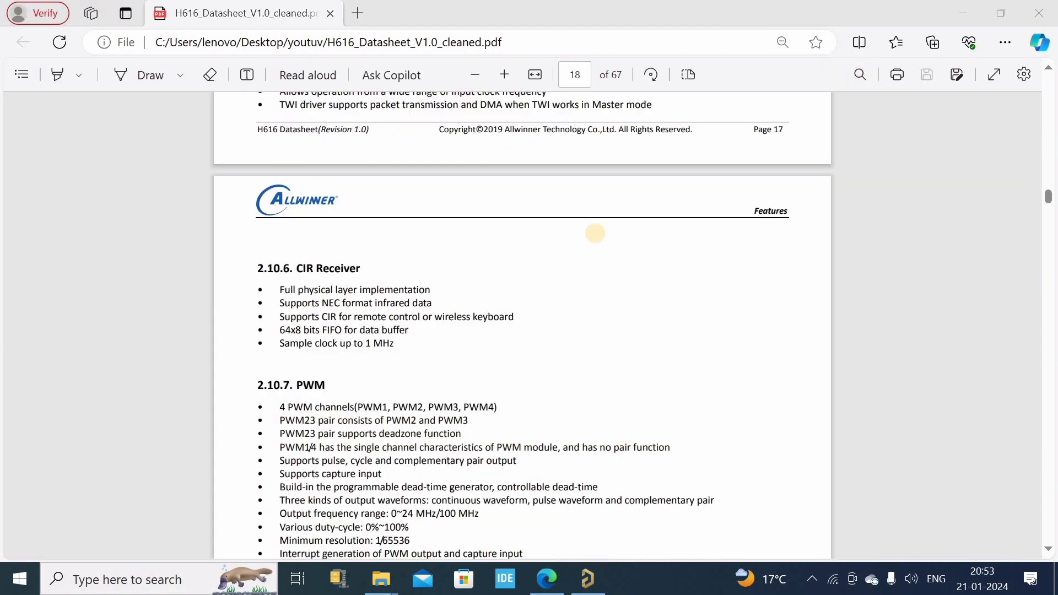
Step: Examine the H616 system block diagram and the OTT Box solution diagram in chapter 3
scroll(597, 236, down, 10)
scroll(596, 235, down, 4)
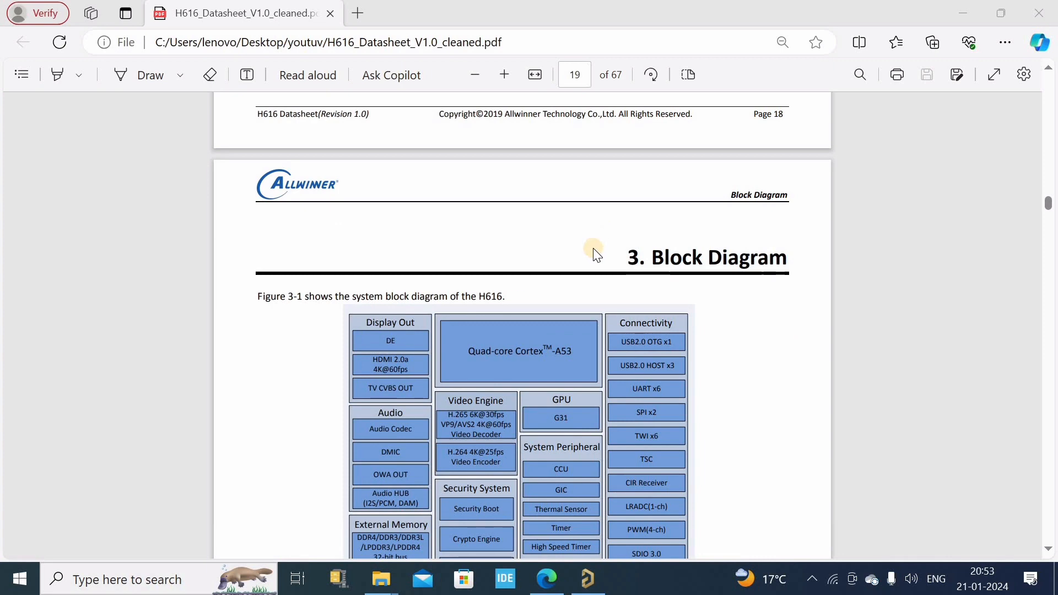
scroll(595, 253, down, 8)
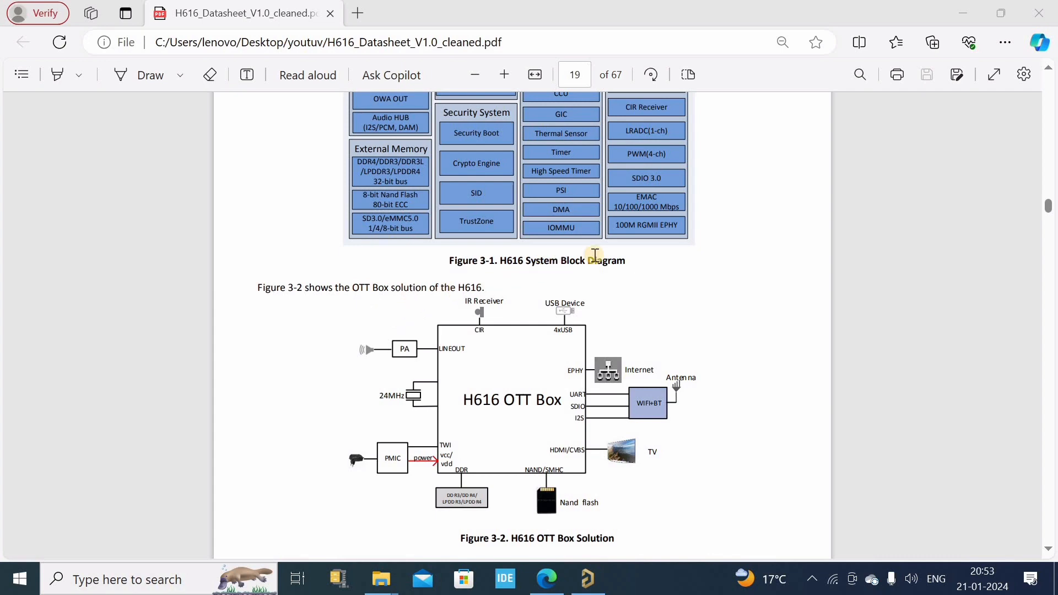
scroll(595, 254, down, 5)
scroll(594, 254, up, 5)
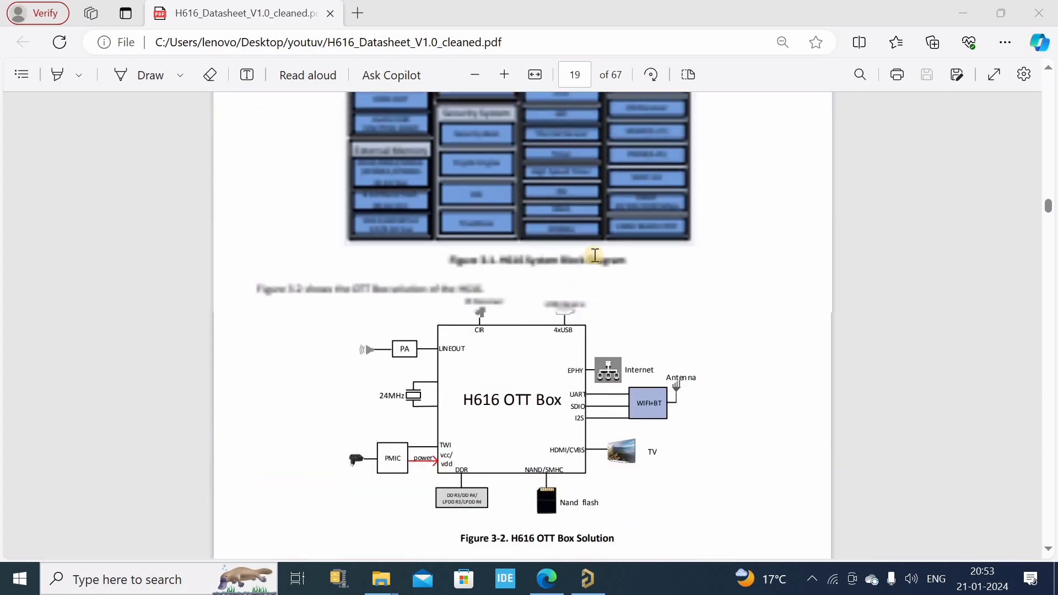
Step: Examine the pin quantity table, the pin characteristics definitions and the SDRAM pin rows in chapter 4
scroll(594, 254, down, 12)
scroll(594, 254, down, 2)
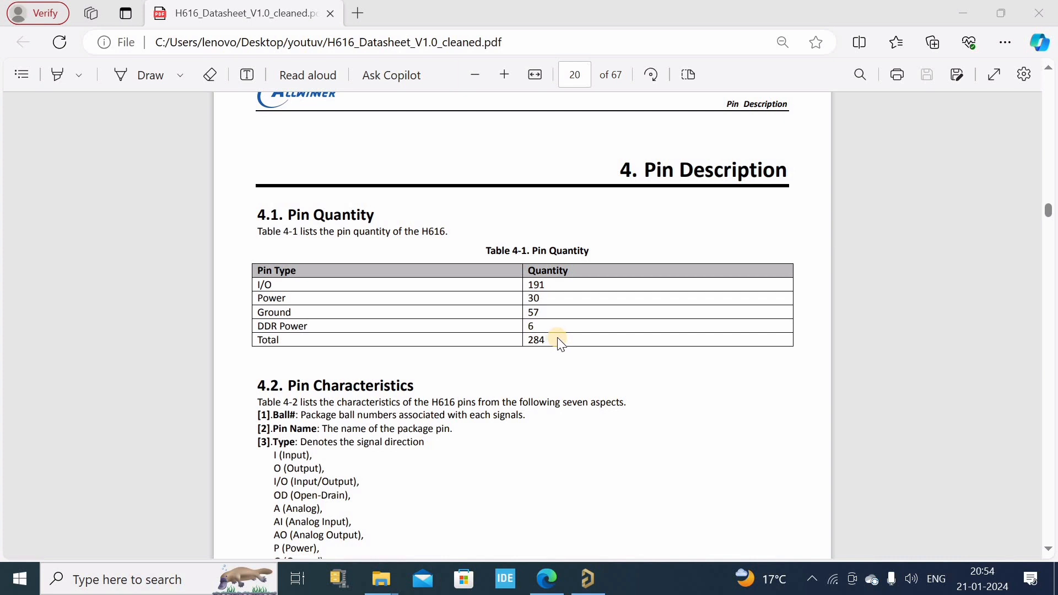
scroll(561, 344, down, 2)
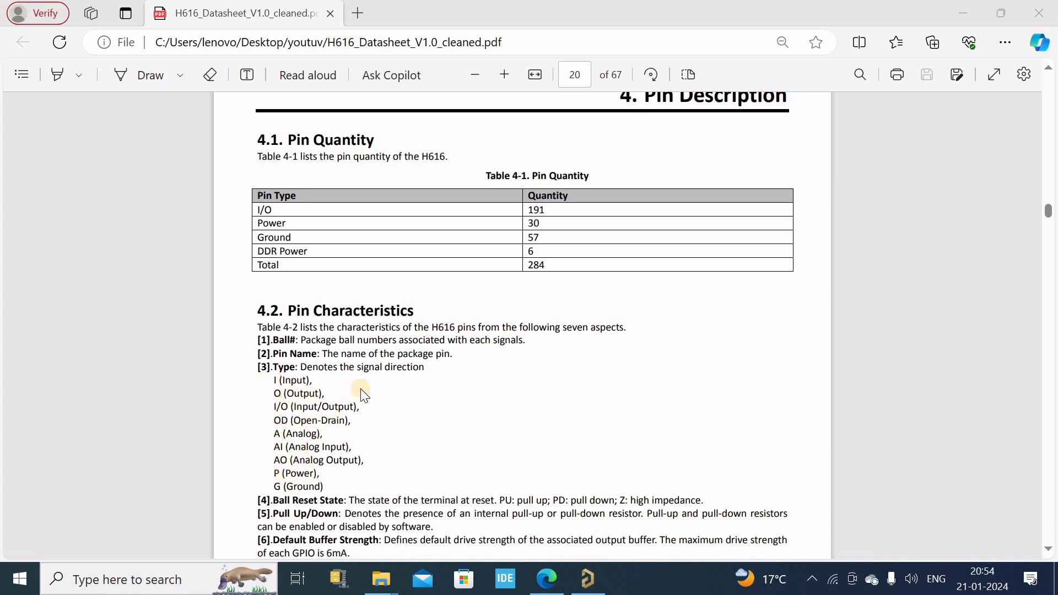
scroll(432, 372, down, 5)
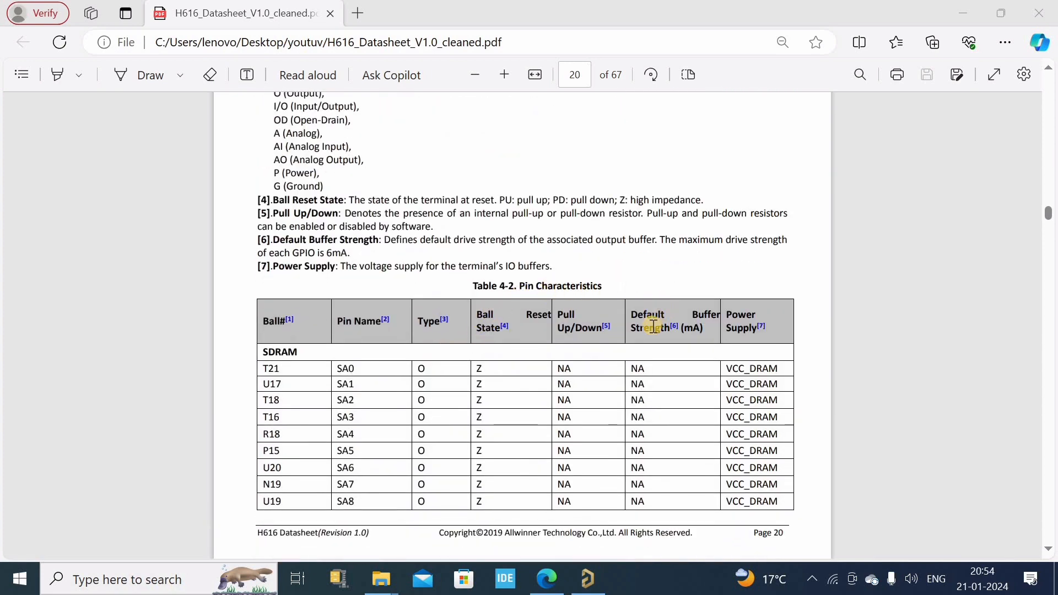
scroll(611, 338, down, 2)
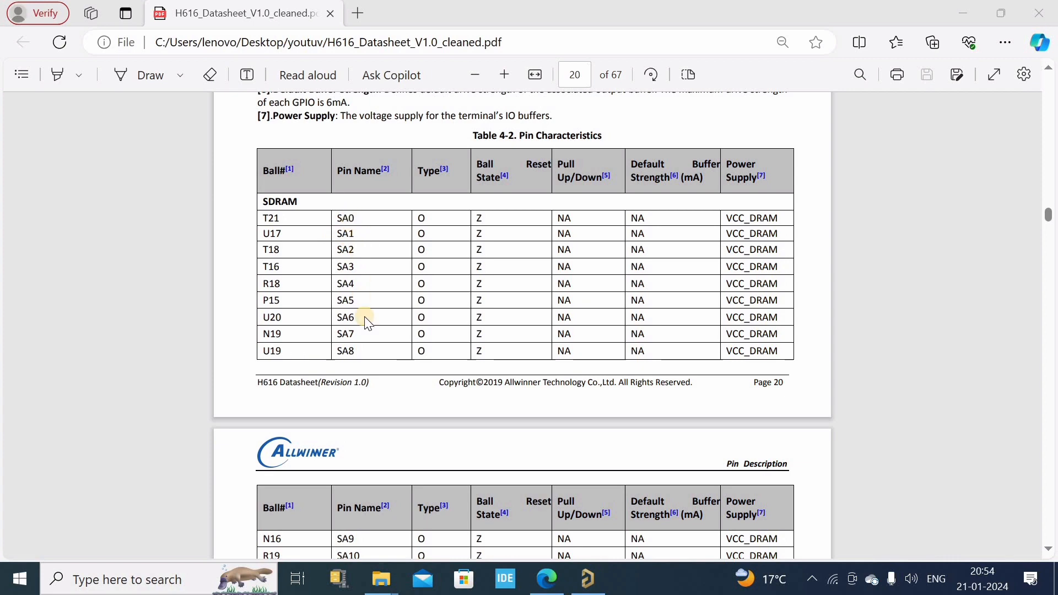
scroll(367, 345, down, 1)
scroll(368, 352, down, 2)
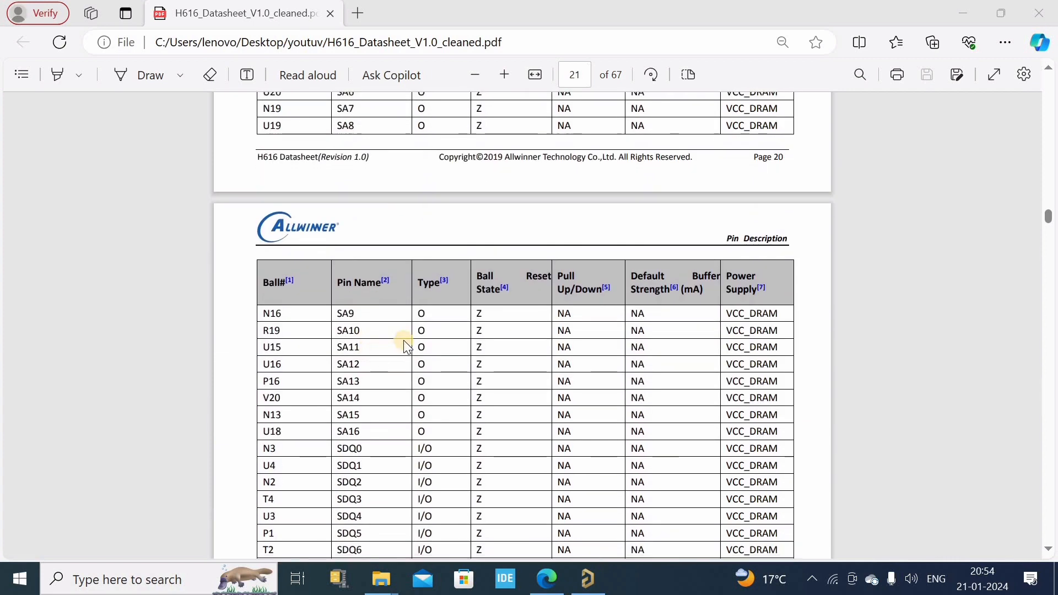
scroll(420, 325, up, 2)
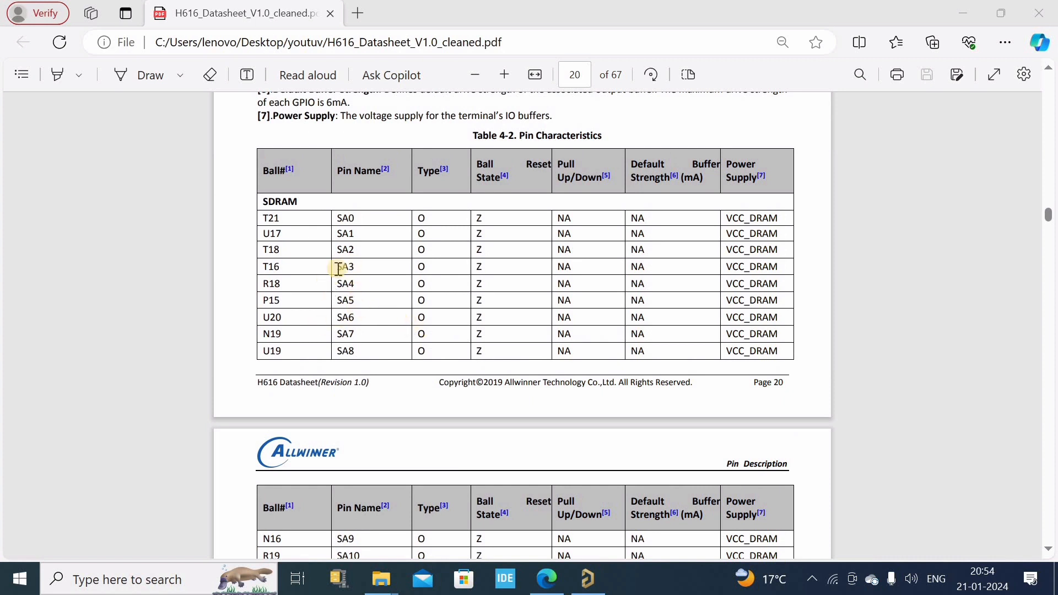
scroll(561, 305, down, 1)
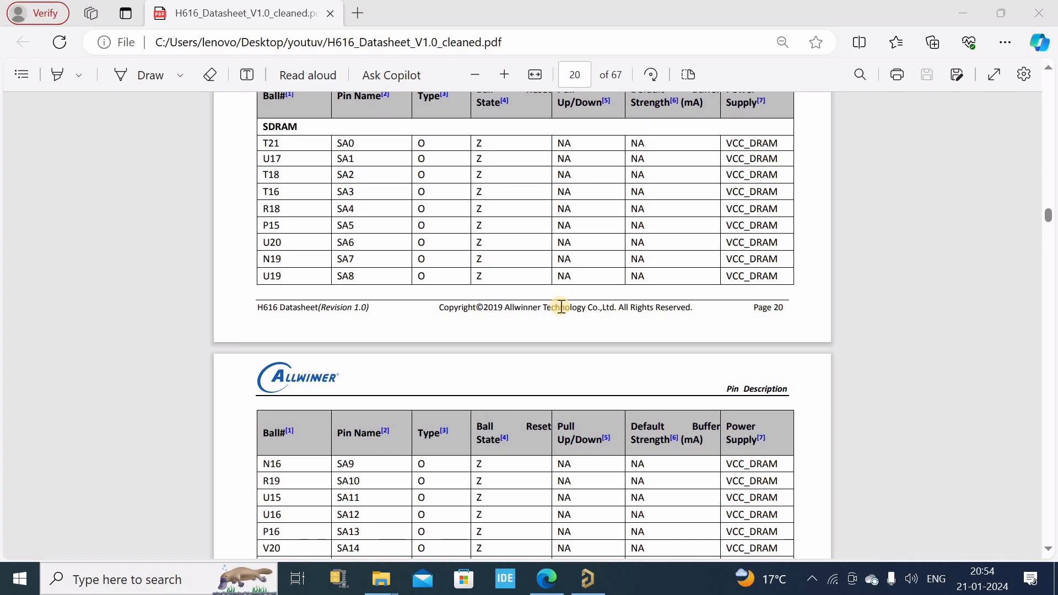
Step: Skim the remaining pin characteristics tables through to the GPIO multiplexing table on page 27
scroll(562, 306, down, 9)
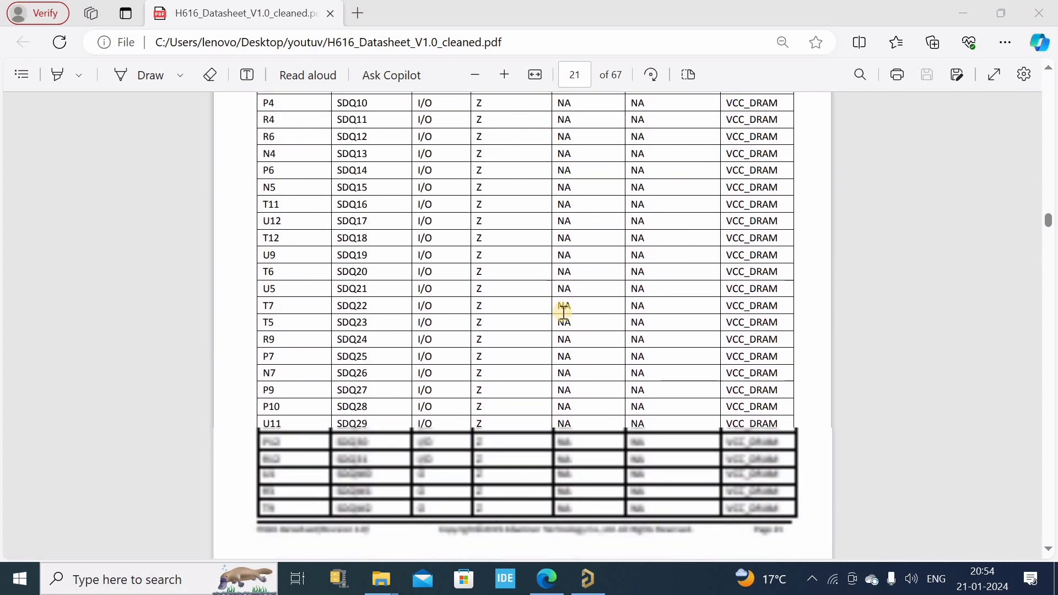
scroll(563, 312, down, 13)
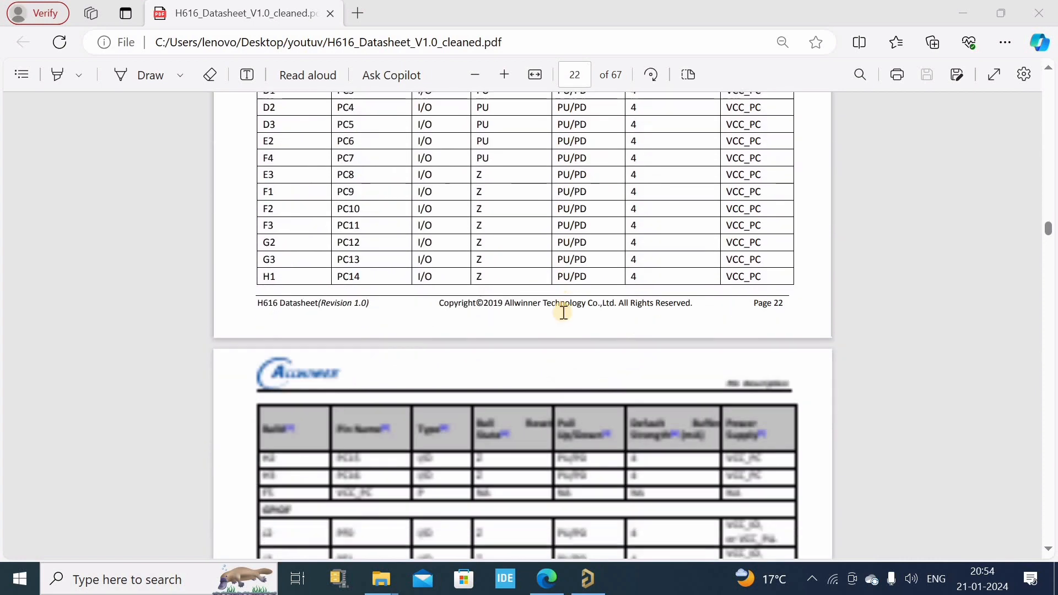
scroll(563, 312, down, 20)
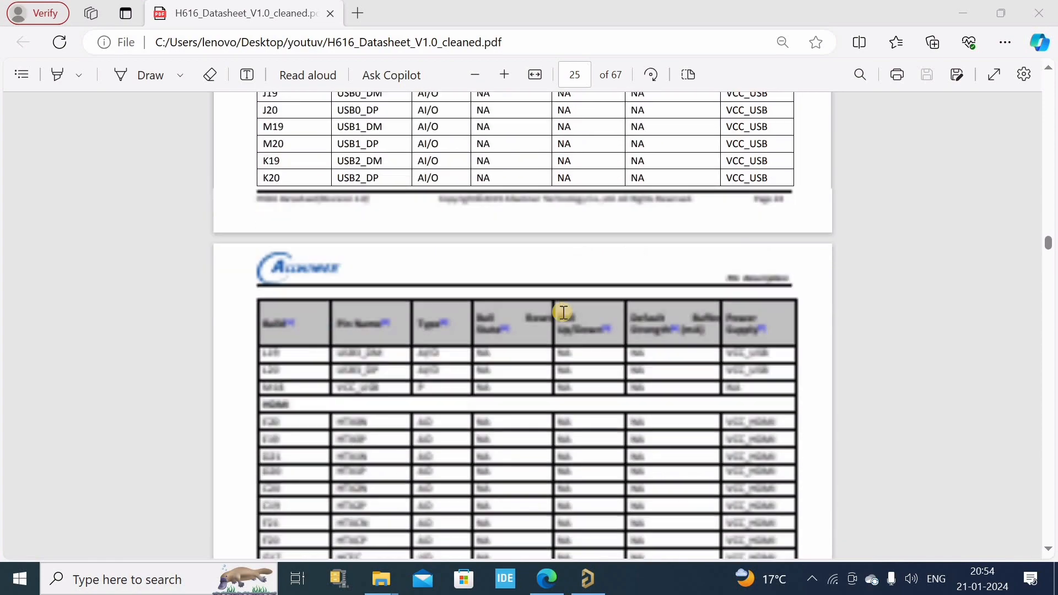
scroll(564, 312, down, 20)
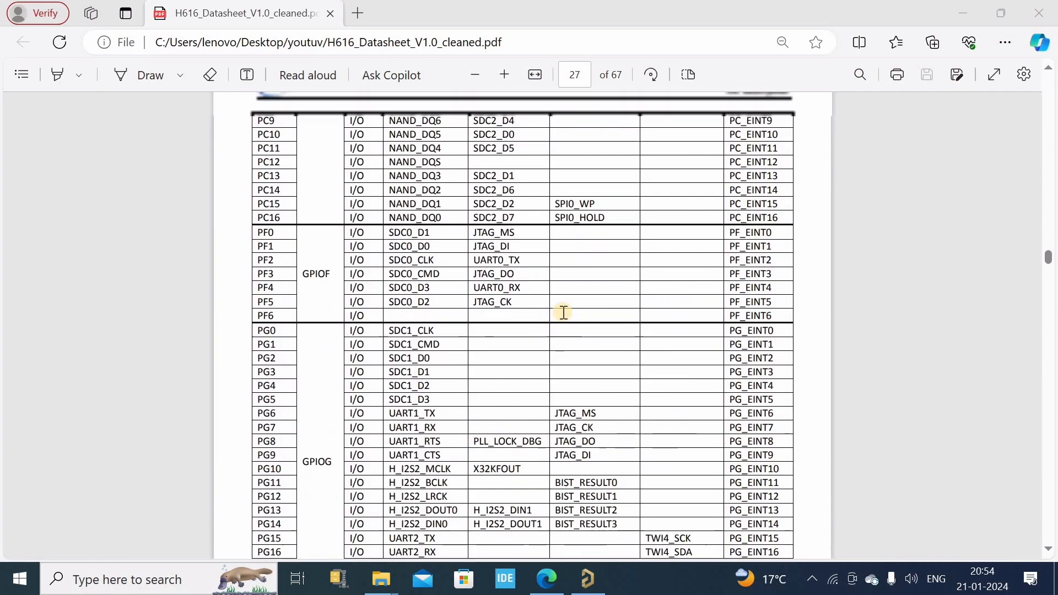
scroll(469, 306, up, 2)
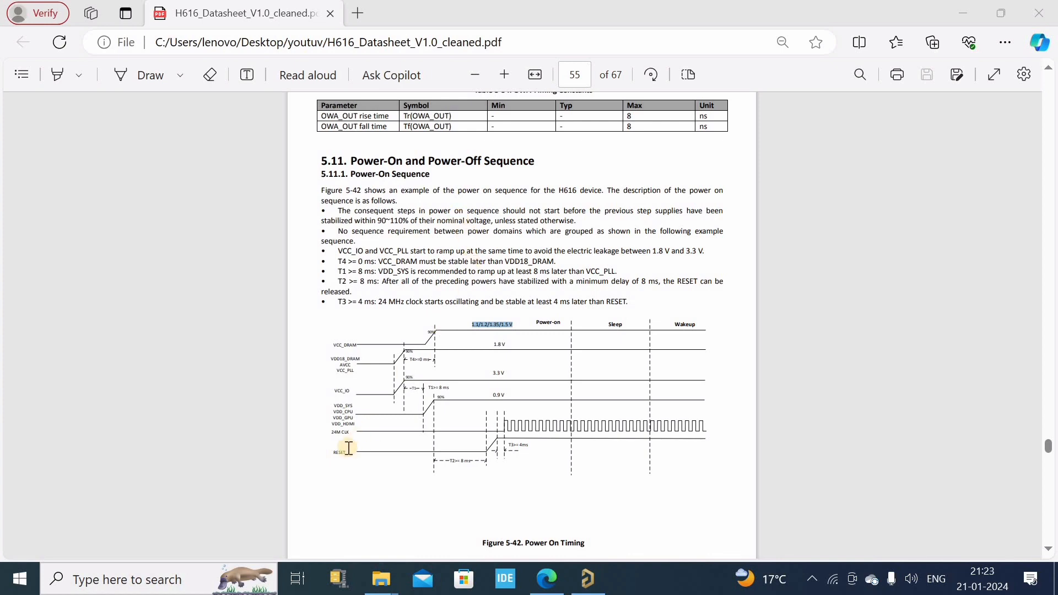
Step: Examine the power-on timing diagram in section 5.11.1 at a larger magnification
ctrl+scroll(348, 447, up, 1)
ctrl+scroll(349, 447, up, 1)
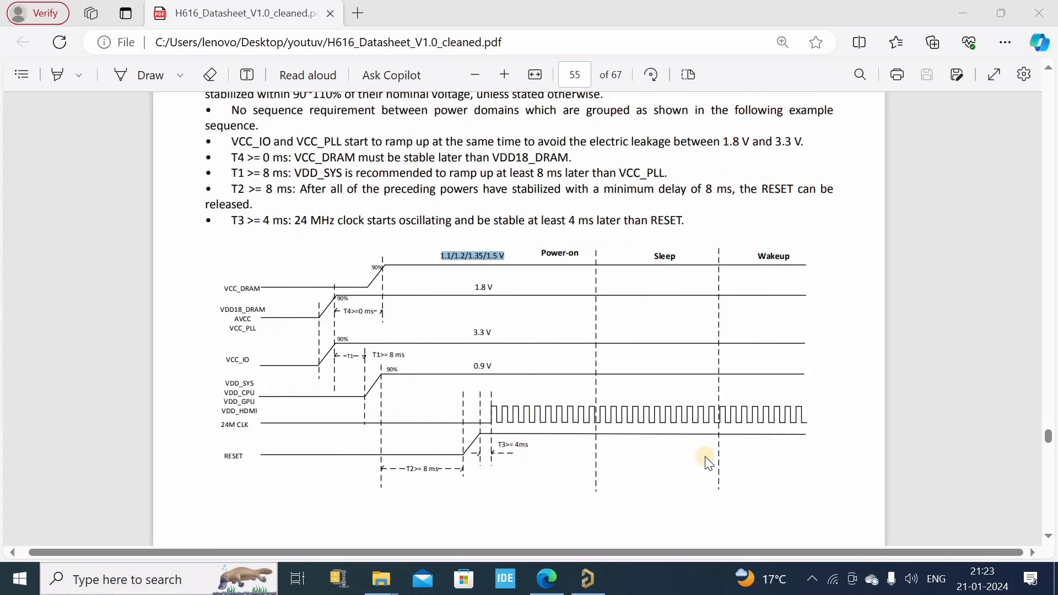
scroll(221, 320, down, 2)
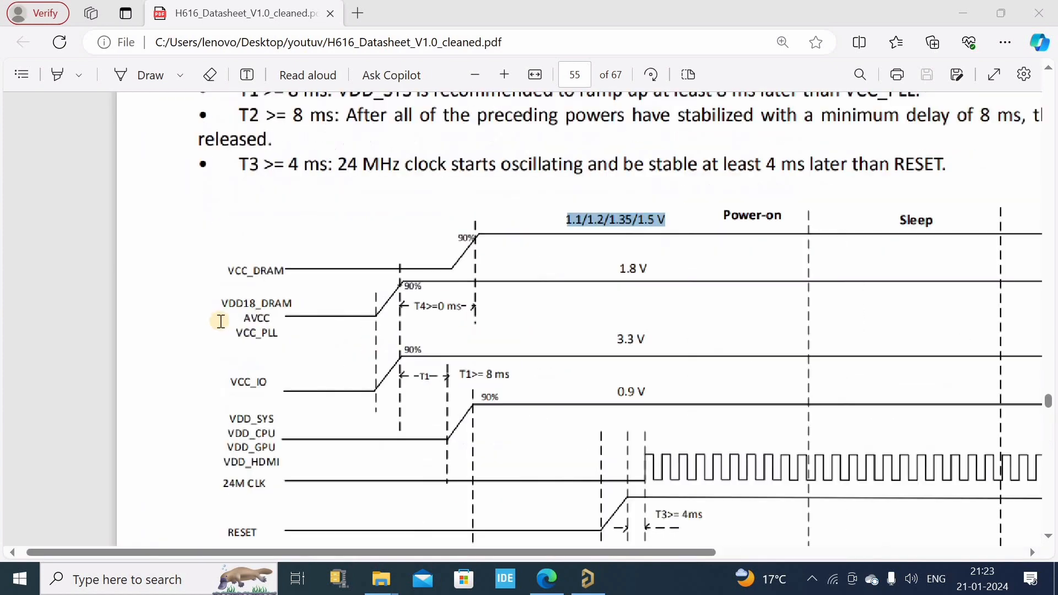
ctrl+scroll(346, 303, down, 2)
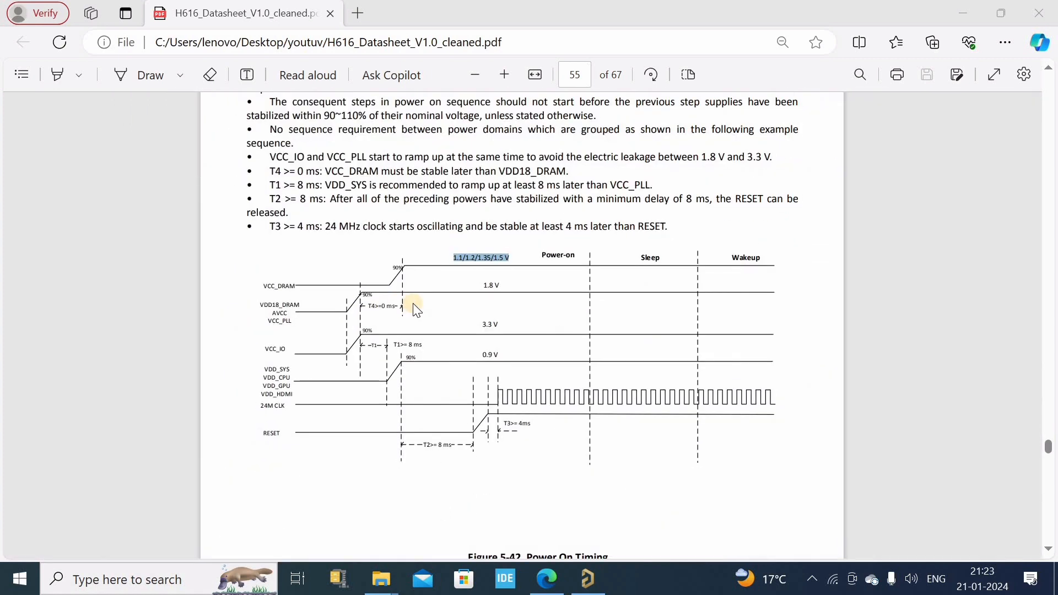
Step: Examine the rail voltages, ramp order and T1 to T4 delays in the Figure 5-42 power-on timing diagram
ctrl+scroll(278, 323, up, 3)
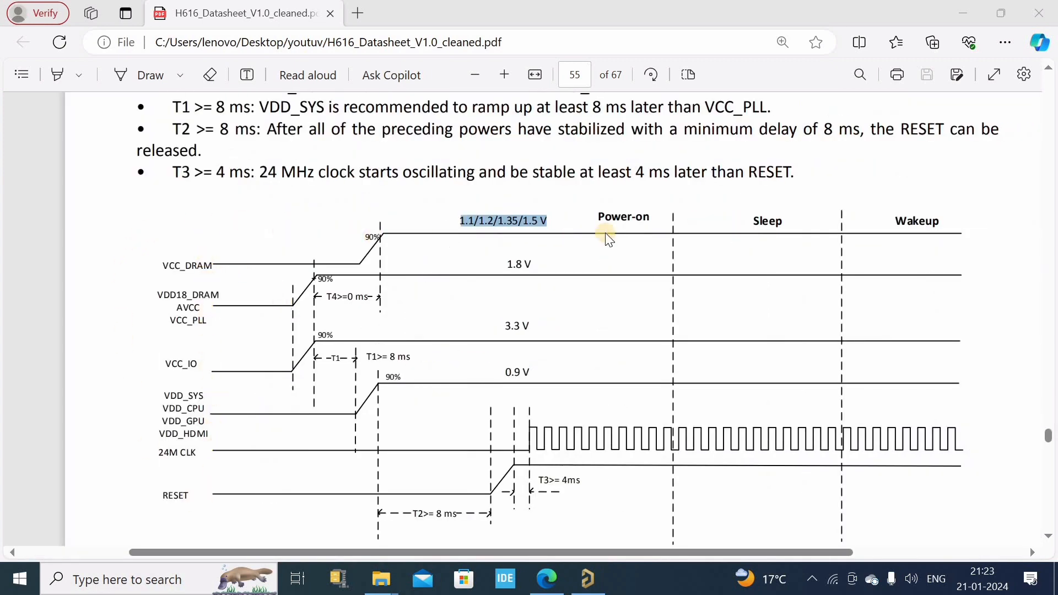
ctrl+scroll(309, 264, down, 2)
ctrl+scroll(315, 262, up, 1)
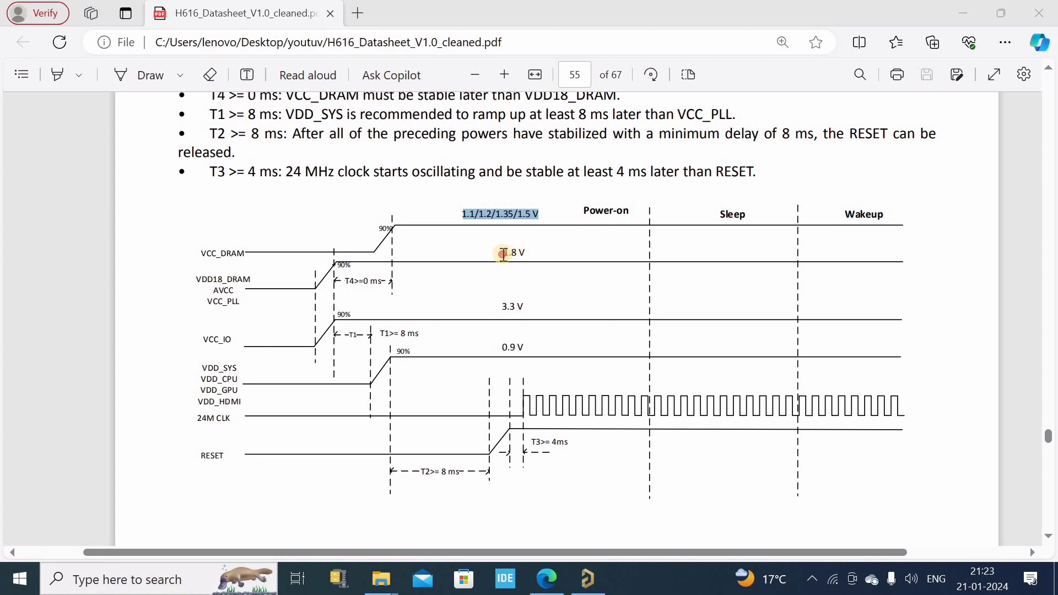
drag(503, 254, 515, 253)
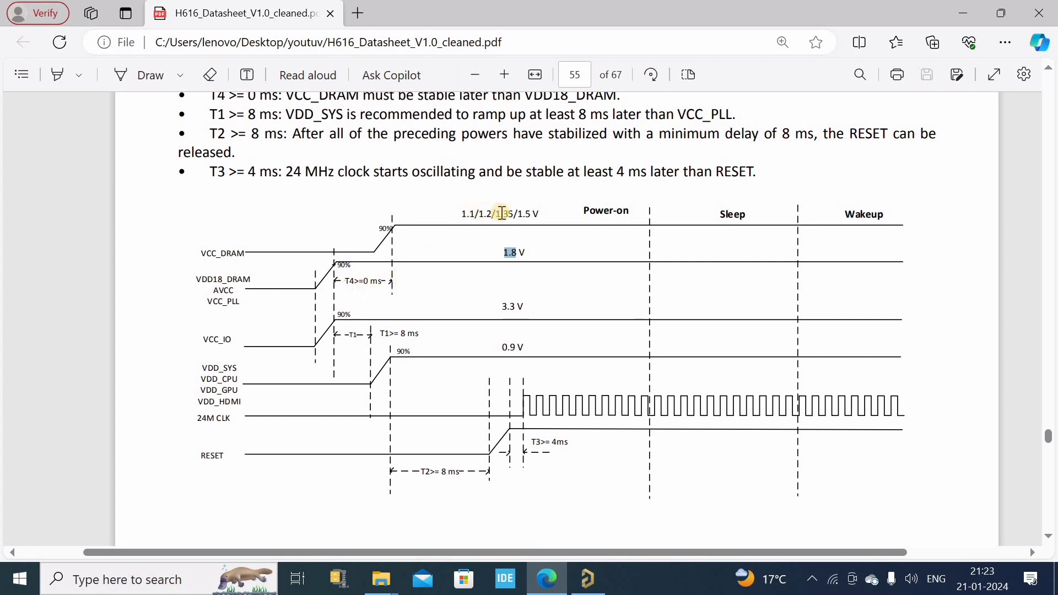
ctrl+scroll(496, 215, up, 4)
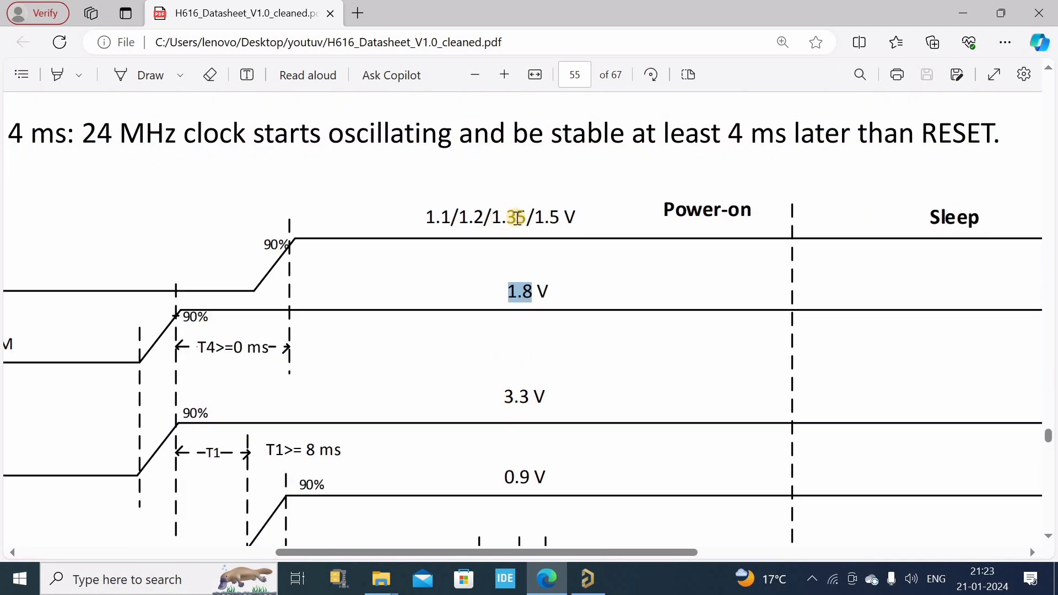
scroll(677, 183, down, 3)
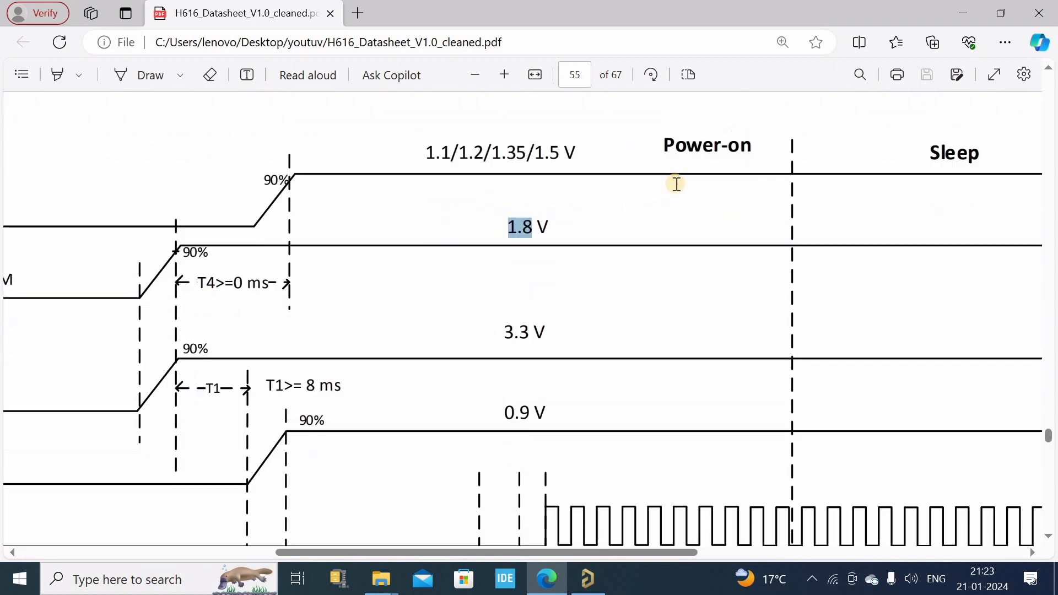
ctrl+scroll(583, 276, down, 2)
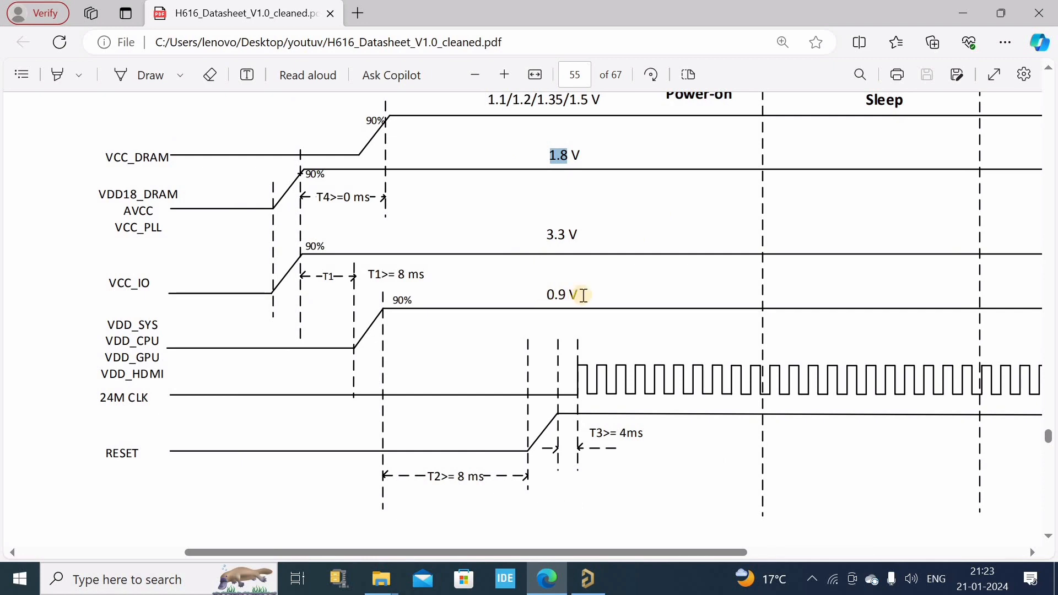
ctrl+scroll(613, 308, down, 3)
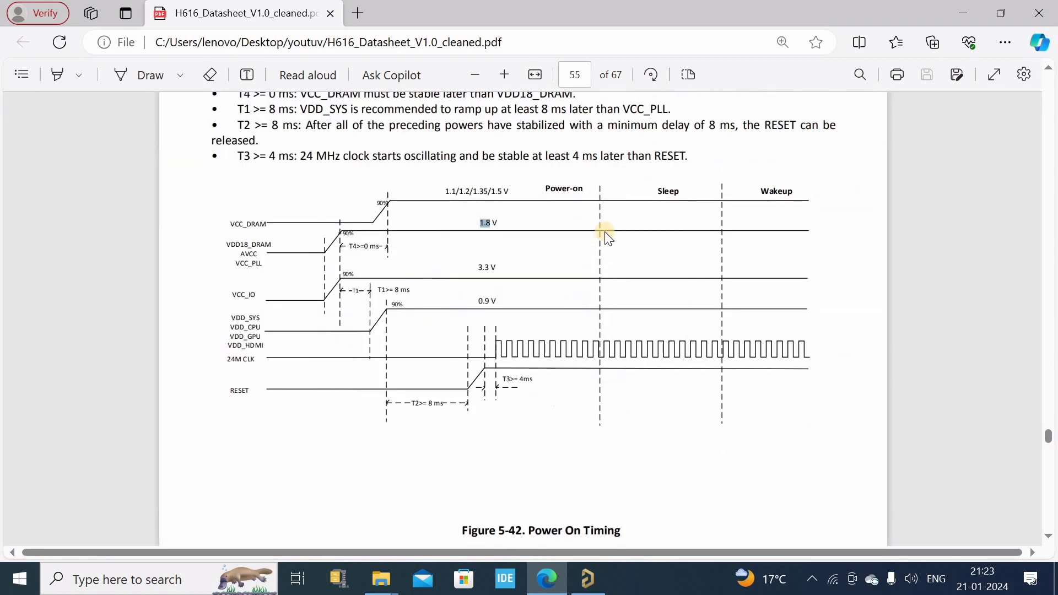
scroll(611, 231, down, 2)
ctrl+scroll(611, 232, down, 1)
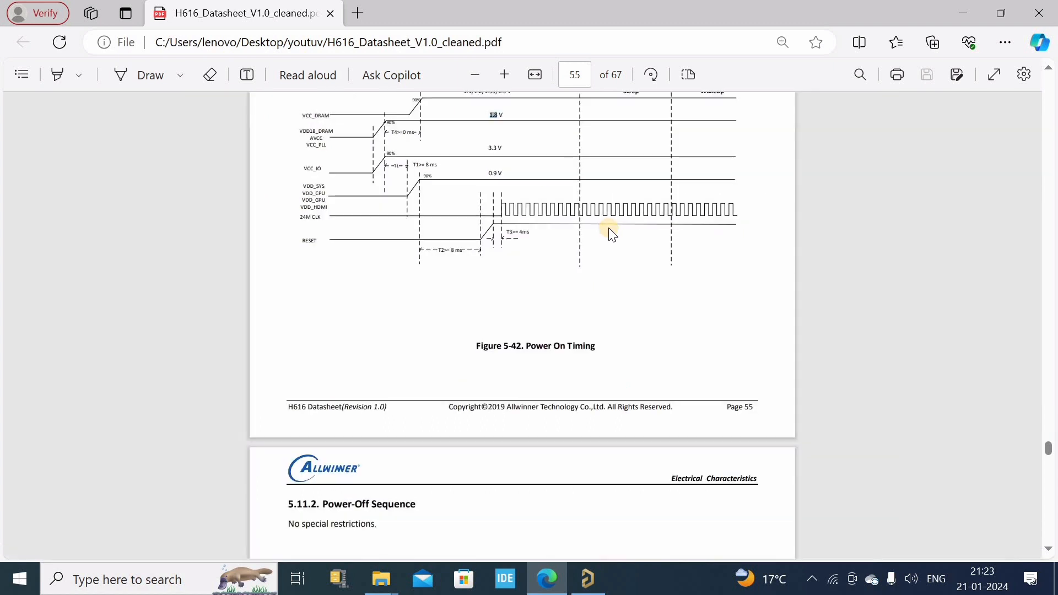
Step: Skim past the power-off sequence and package thermal characteristics, and examine the H616 pin map in section 7.1
scroll(607, 214, down, 4)
scroll(584, 216, down, 3)
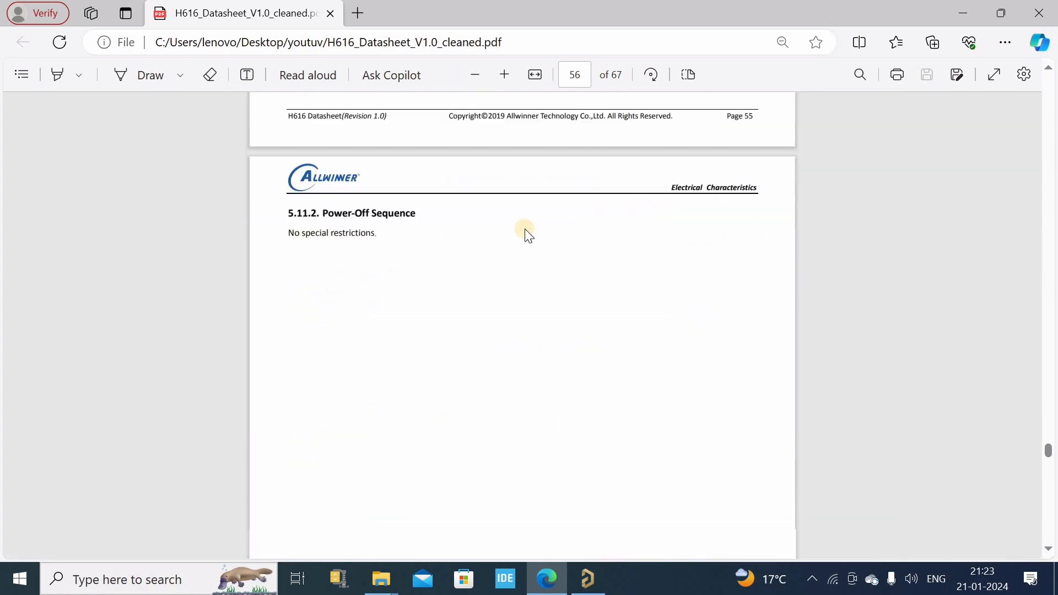
scroll(636, 216, down, 5)
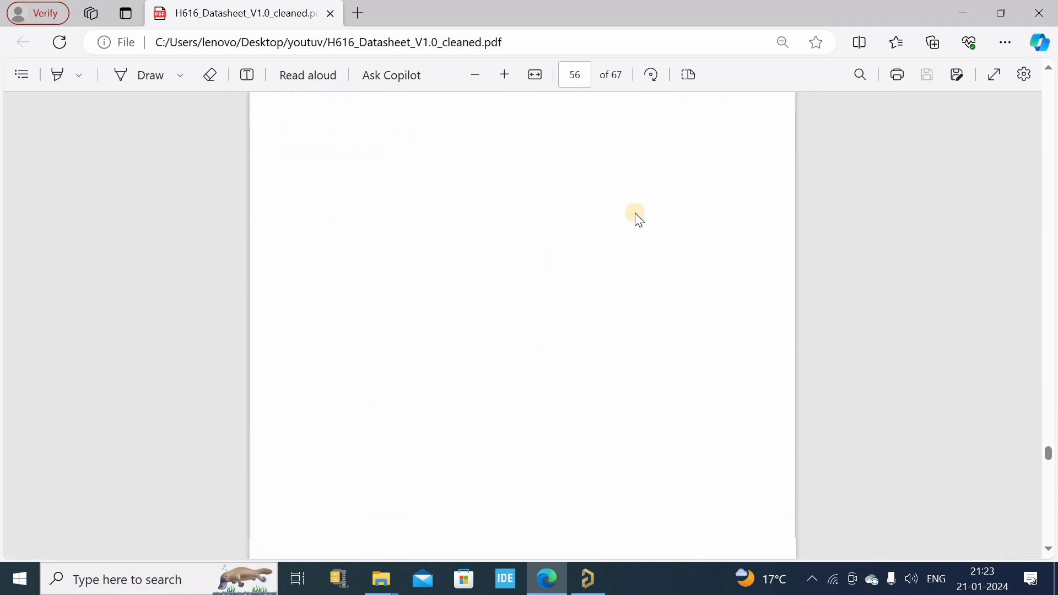
ctrl+scroll(600, 229, down, 3)
scroll(598, 237, down, 3)
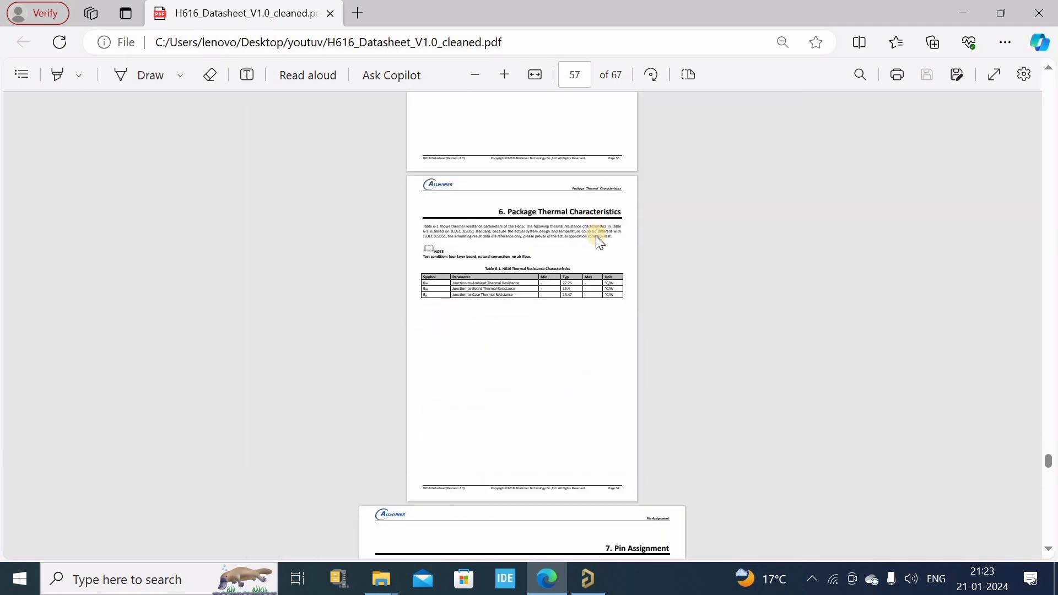
scroll(599, 240, down, 5)
scroll(502, 292, down, 1)
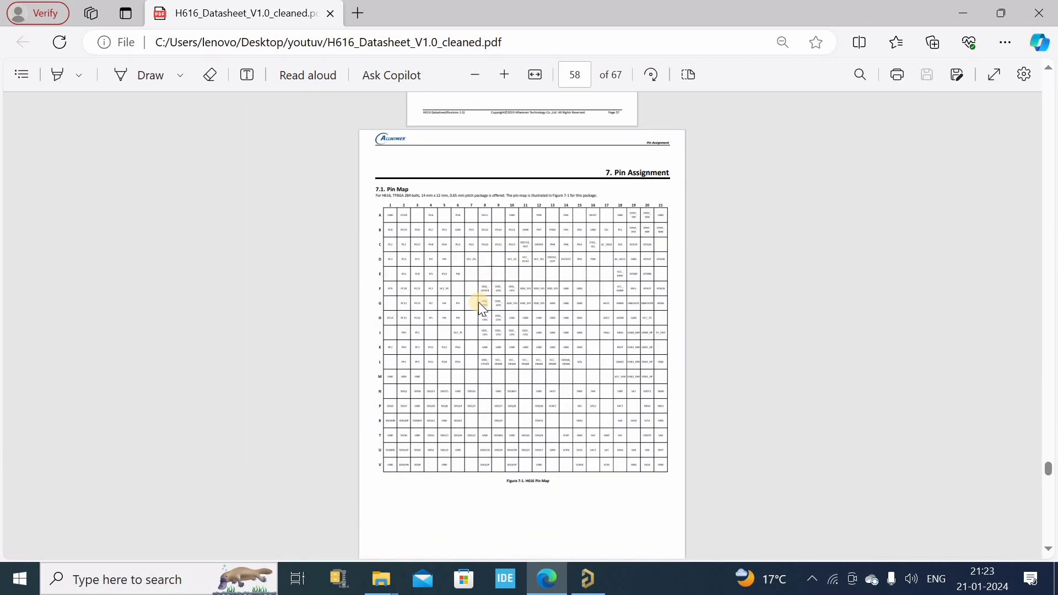
ctrl+scroll(478, 302, up, 4)
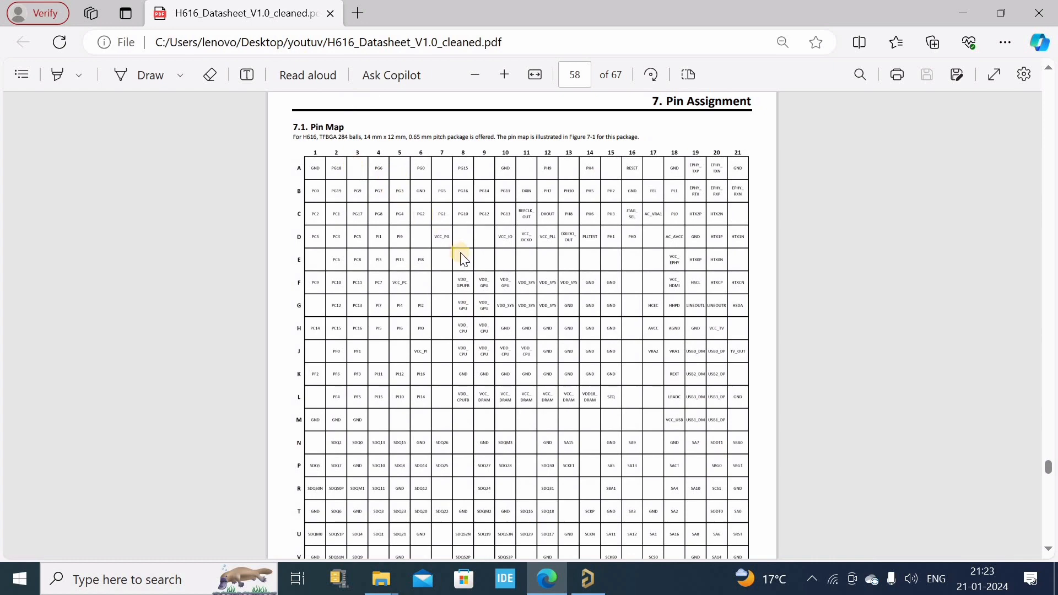
Step: Examine the package views, ball grid and dimension table in section 7.2, and compare them with the pin map
scroll(639, 226, down, 10)
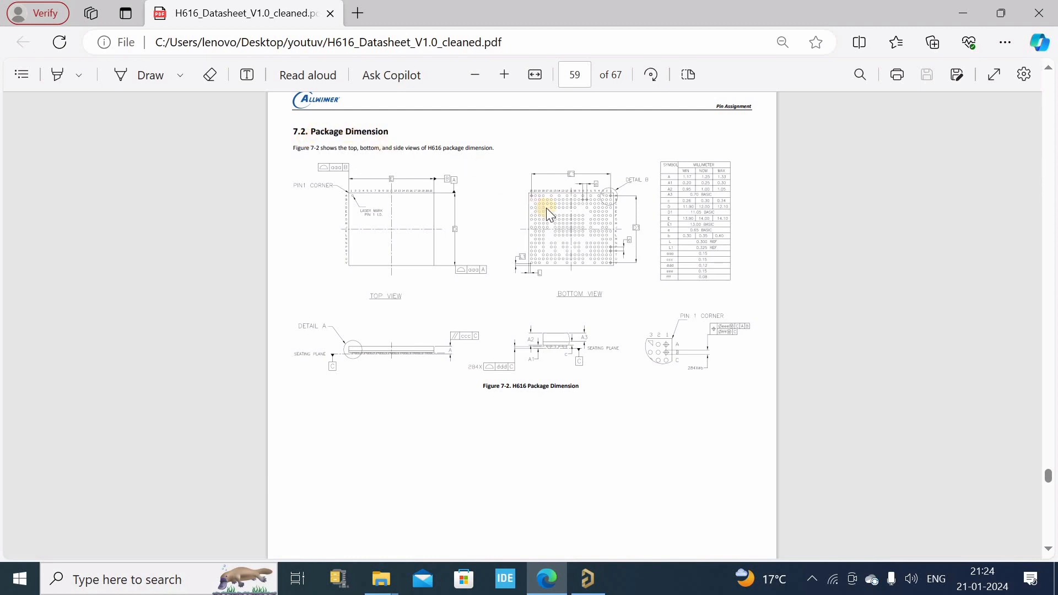
ctrl+scroll(546, 207, up, 1)
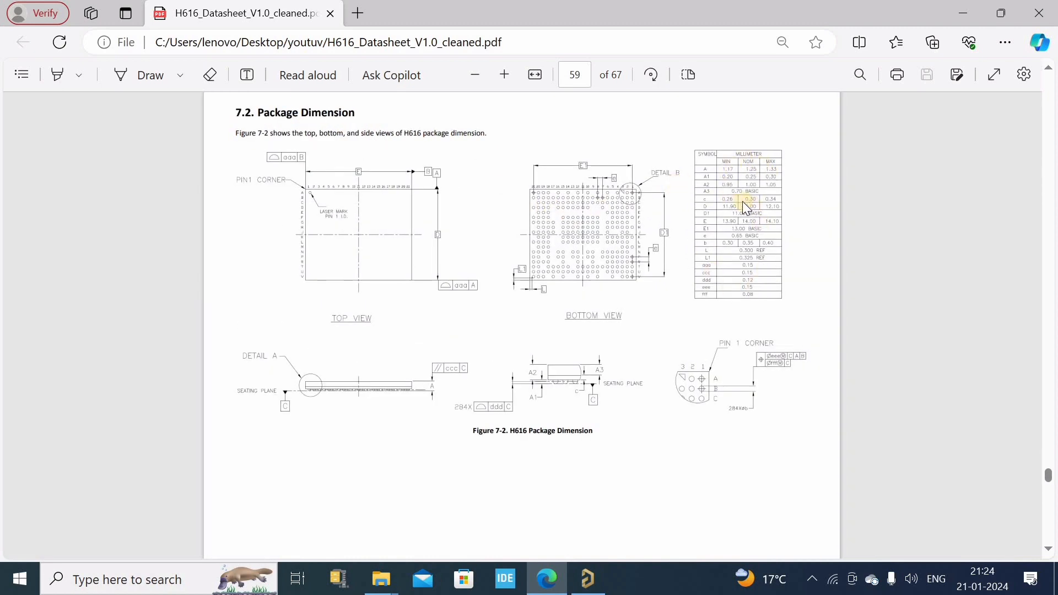
ctrl+scroll(600, 211, up, 3)
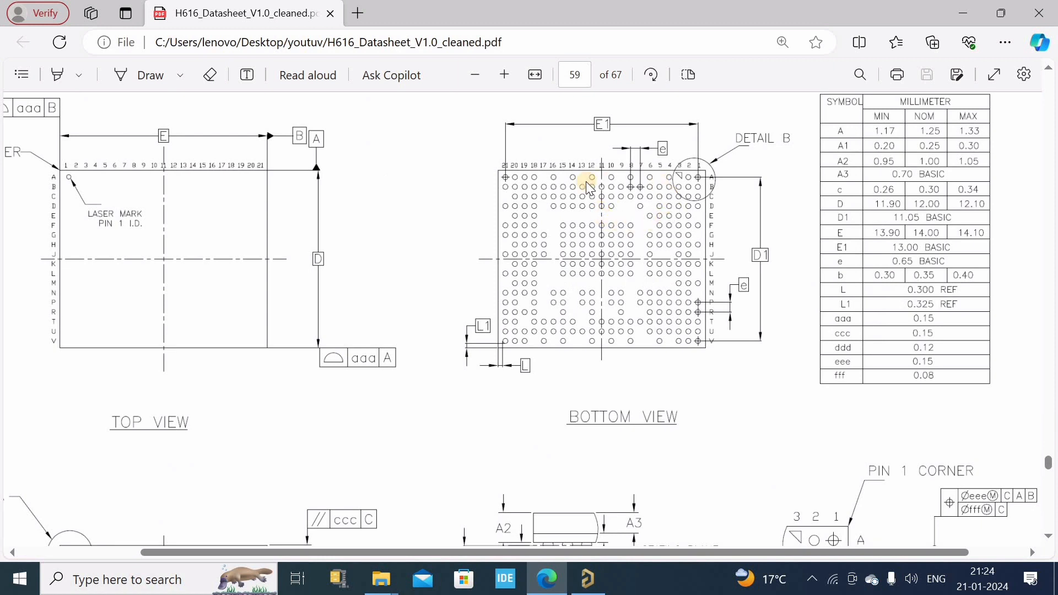
ctrl+scroll(586, 180, up, 3)
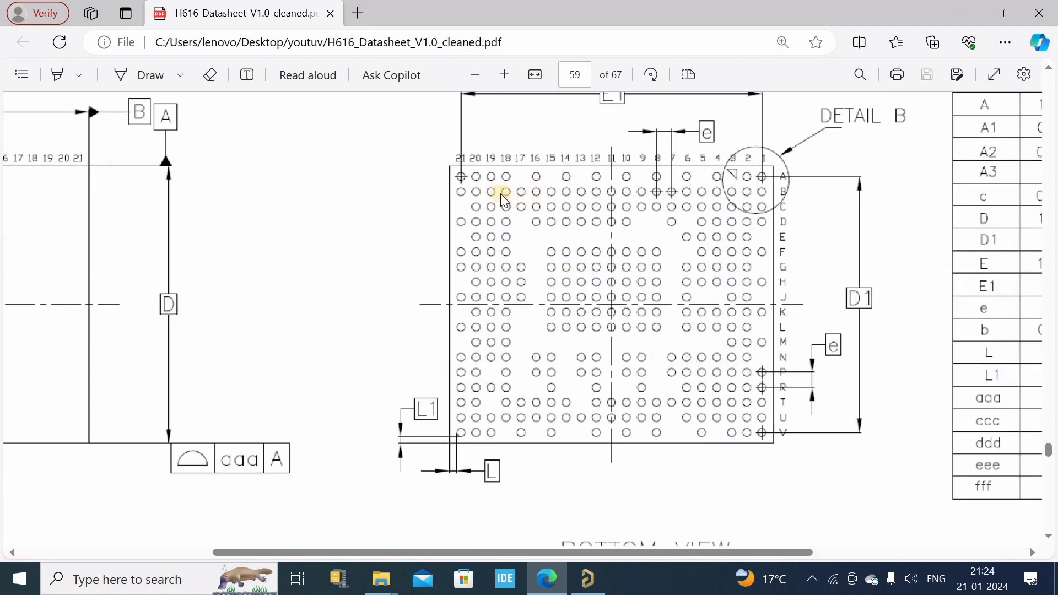
ctrl+scroll(678, 196, up, 2)
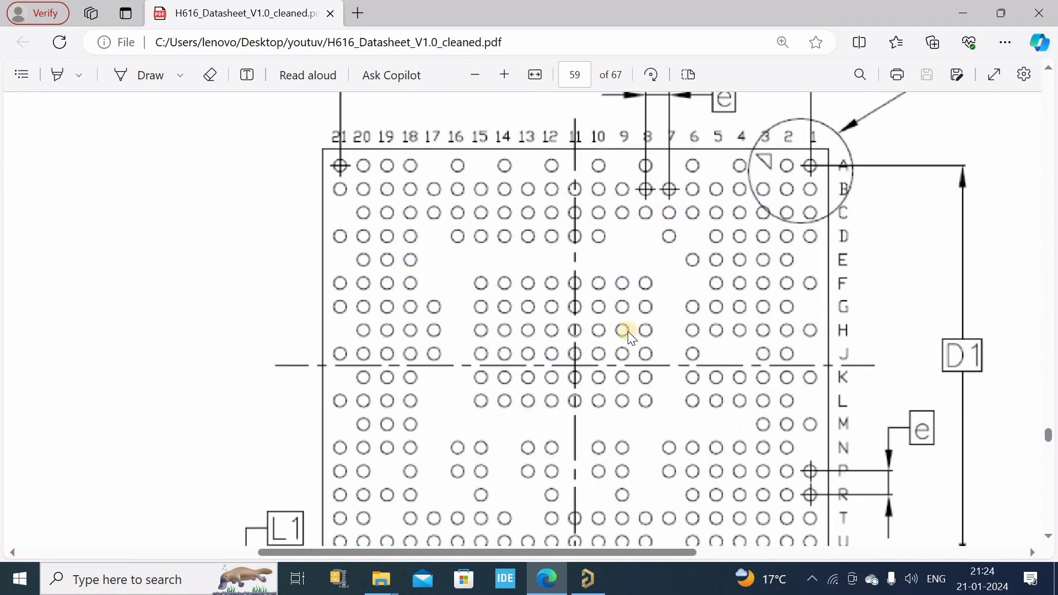
ctrl+scroll(627, 336, down, 3)
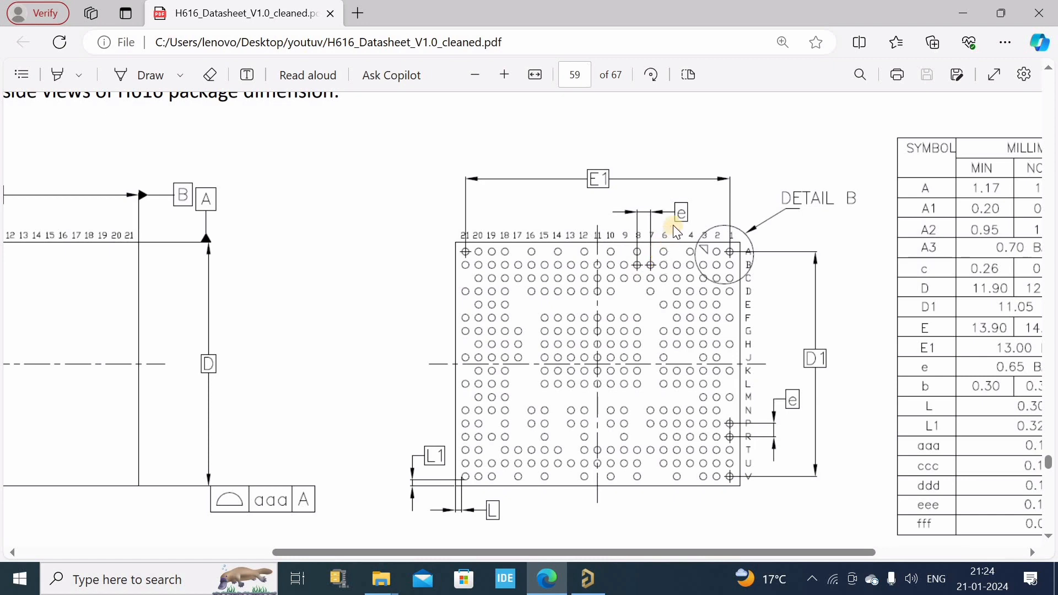
ctrl+scroll(593, 220, down, 3)
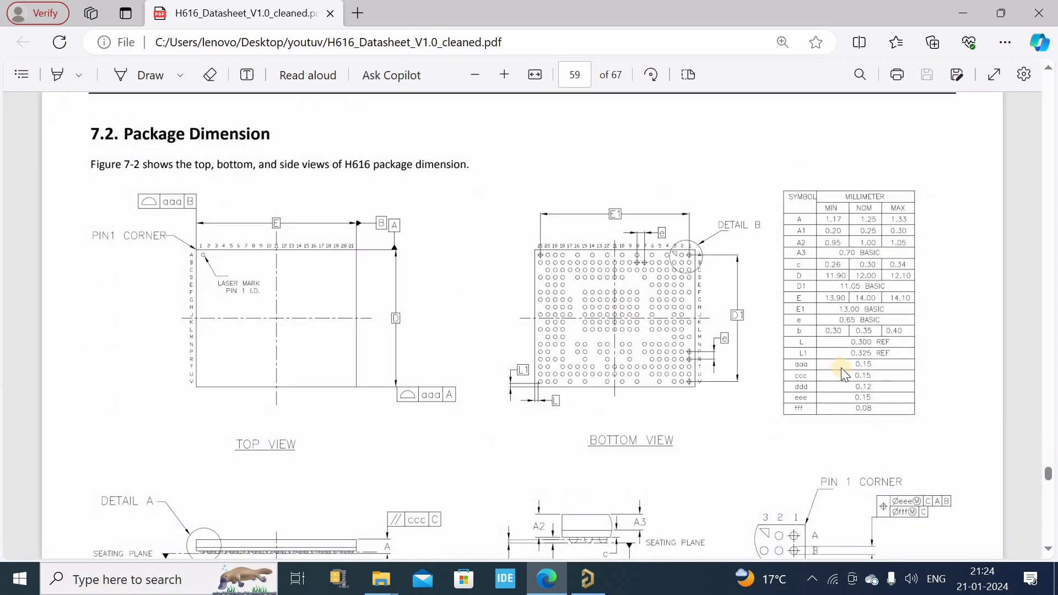
ctrl+scroll(859, 363, up, 3)
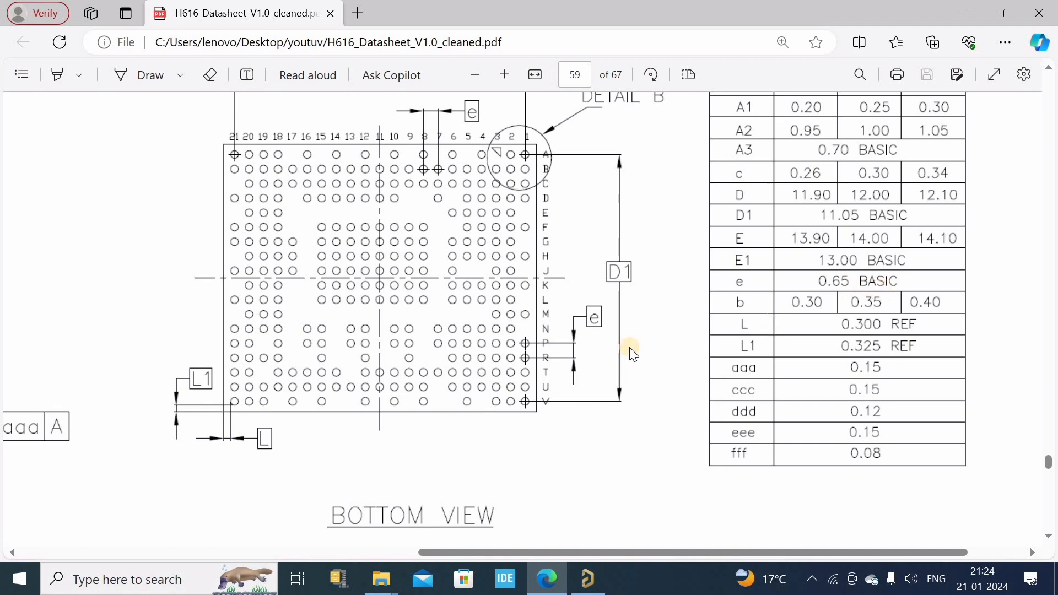
ctrl+scroll(638, 353, down, 3)
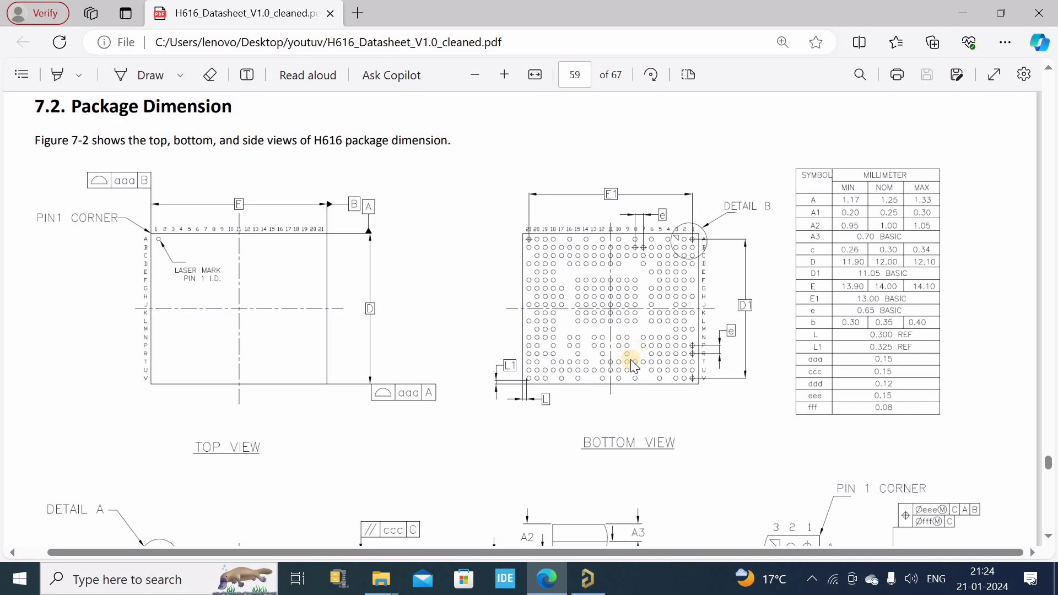
ctrl+scroll(631, 364, down, 2)
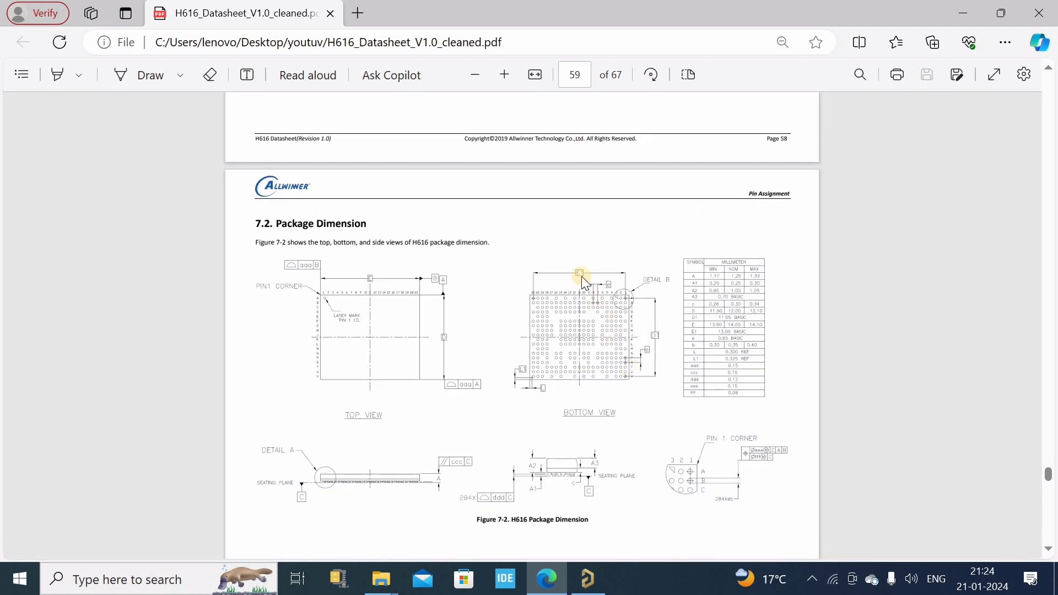
scroll(583, 255, up, 10)
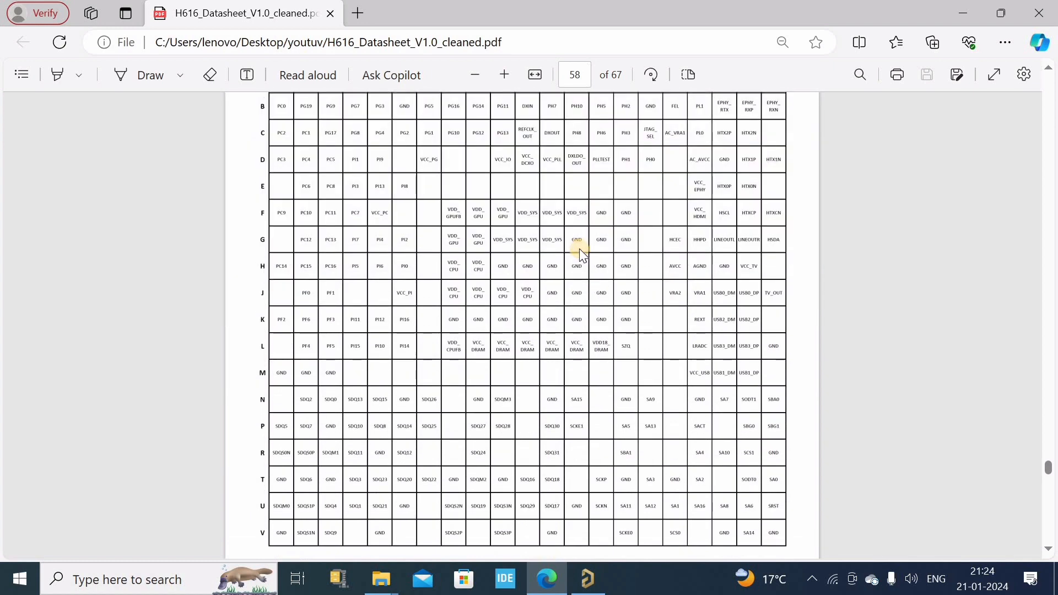
scroll(627, 334, down, 7)
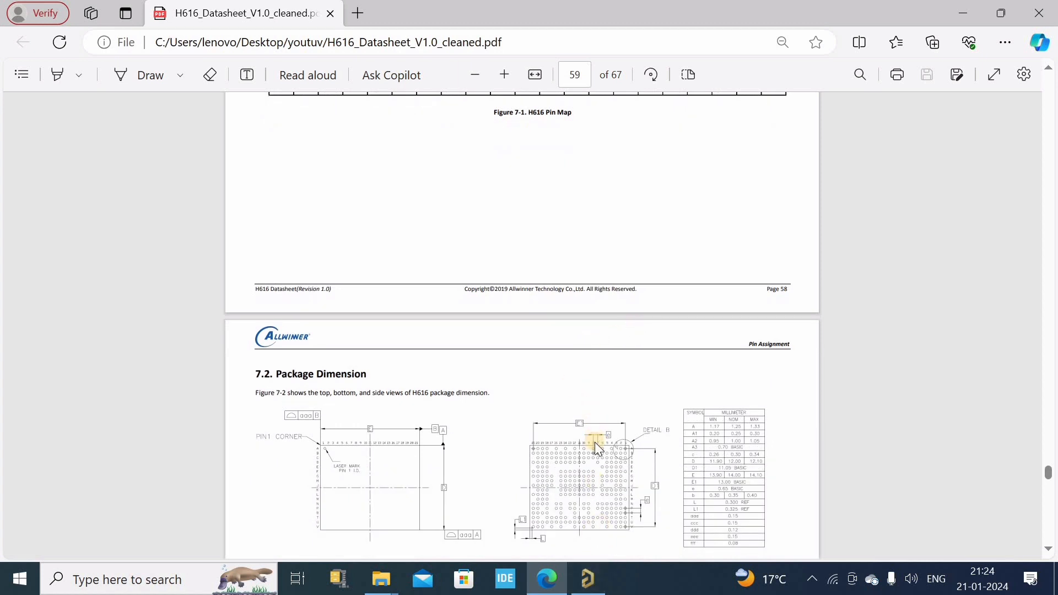
Step: Switch to the H616SOM project in Altium Designer and open the POWER TREE.SchDoc schematic
mouse_move(591, 579)
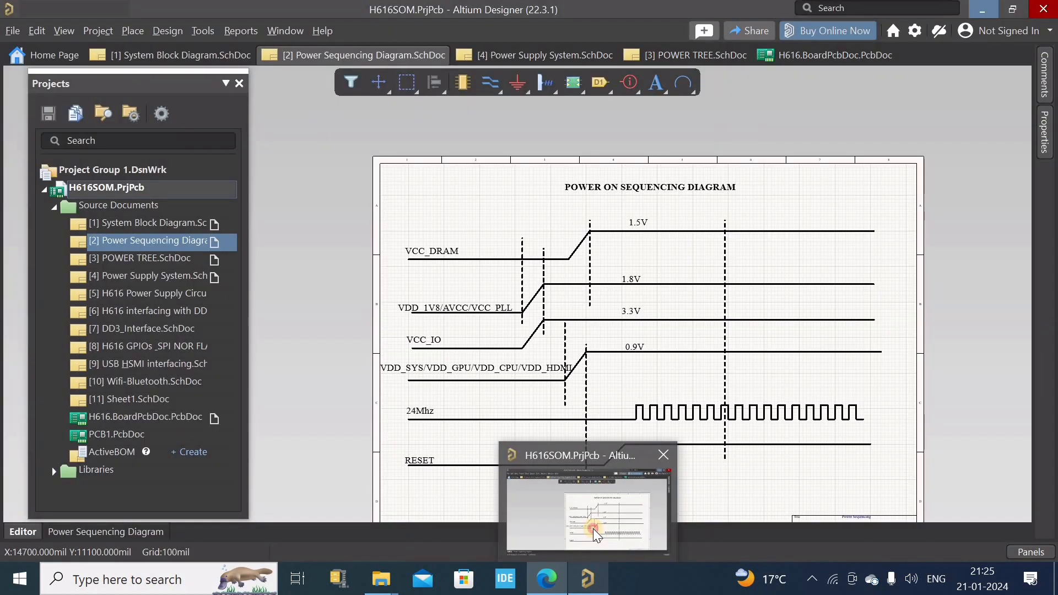
click(593, 526)
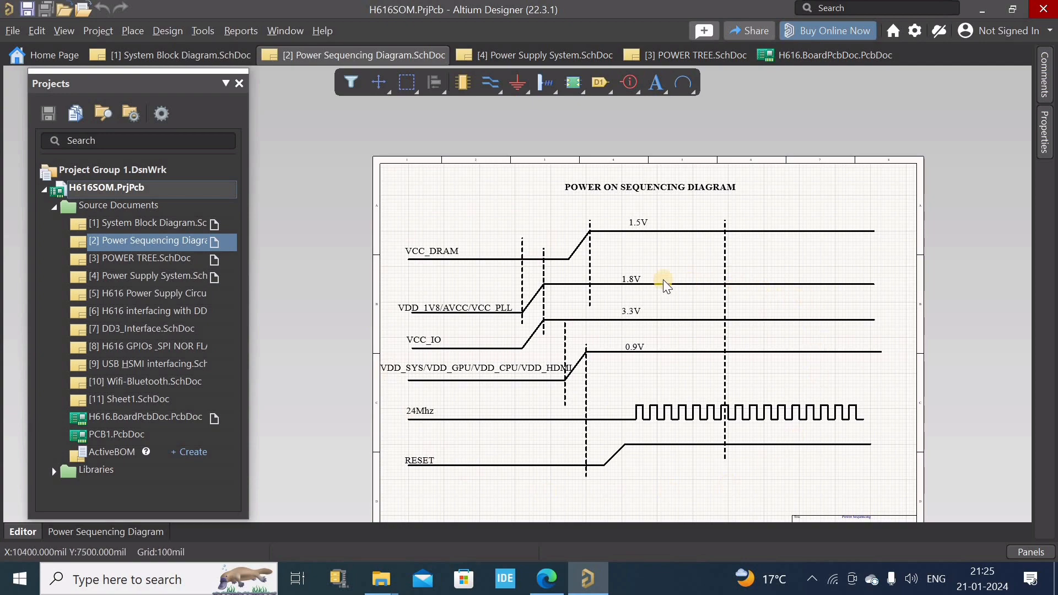
click(176, 259)
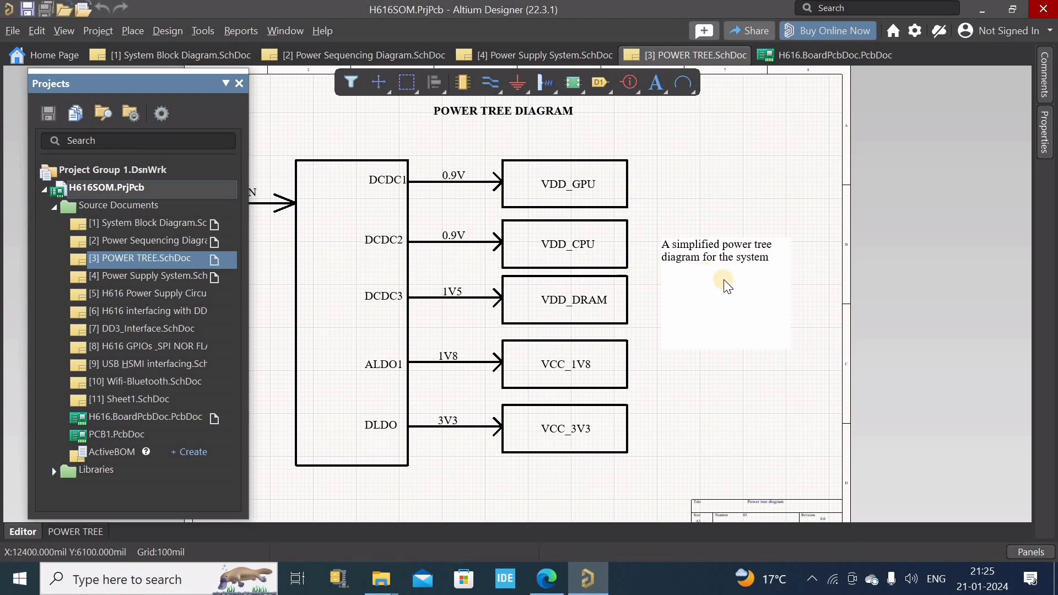
Step: Examine the power tree diagram from the +5VDC_IN input through the DCDC and LDO outputs to the supply rails
ctrl+scroll(886, 326, down, 3)
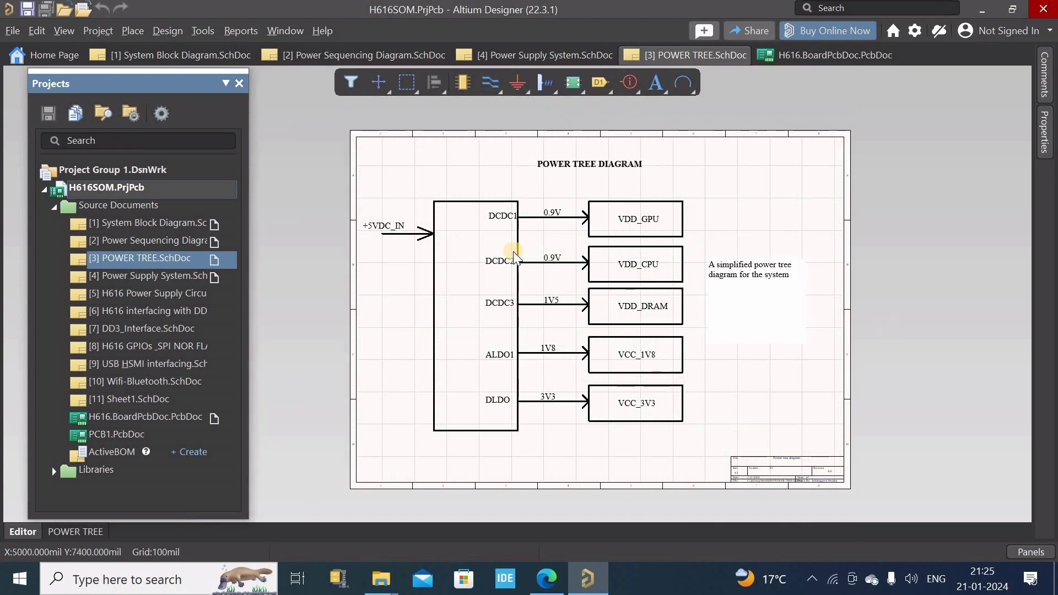
ctrl+scroll(515, 250, up, 4)
ctrl+scroll(539, 258, down, 1)
ctrl+scroll(485, 231, up, 1)
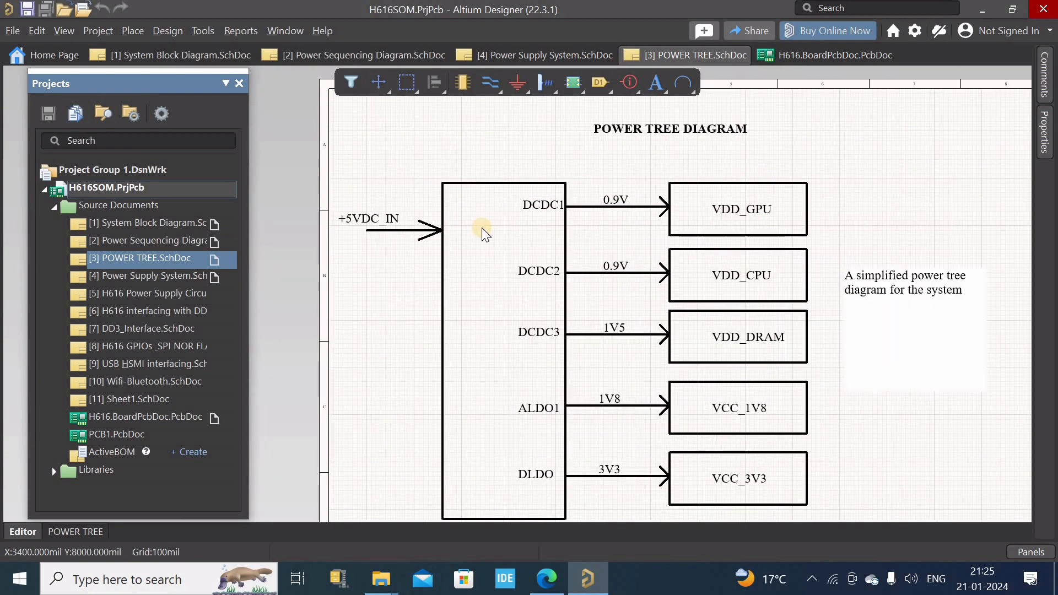
scroll(490, 234, down, 1)
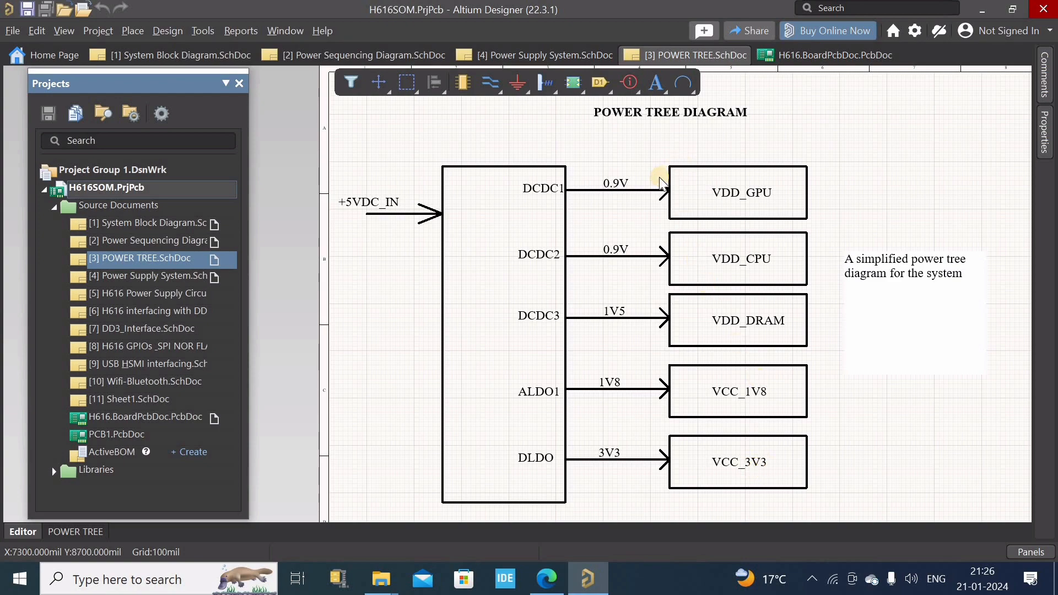
ctrl+scroll(661, 182, down, 3)
ctrl+scroll(788, 297, up, 2)
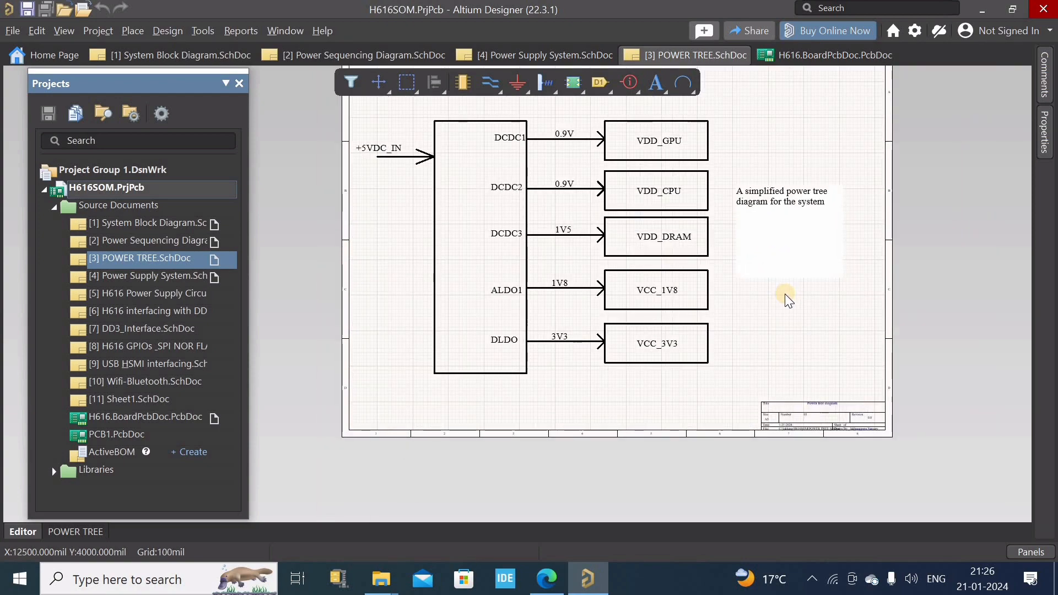
ctrl+scroll(619, 347, down, 1)
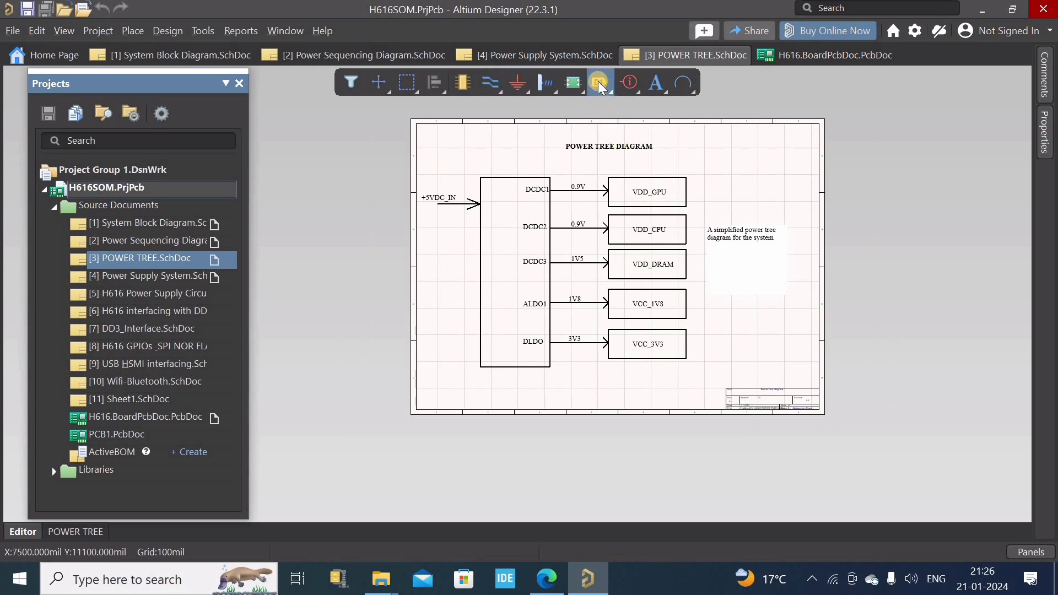
Step: Look through the text placement options and the drawing shape tools available for the power tree schematic
click(667, 95)
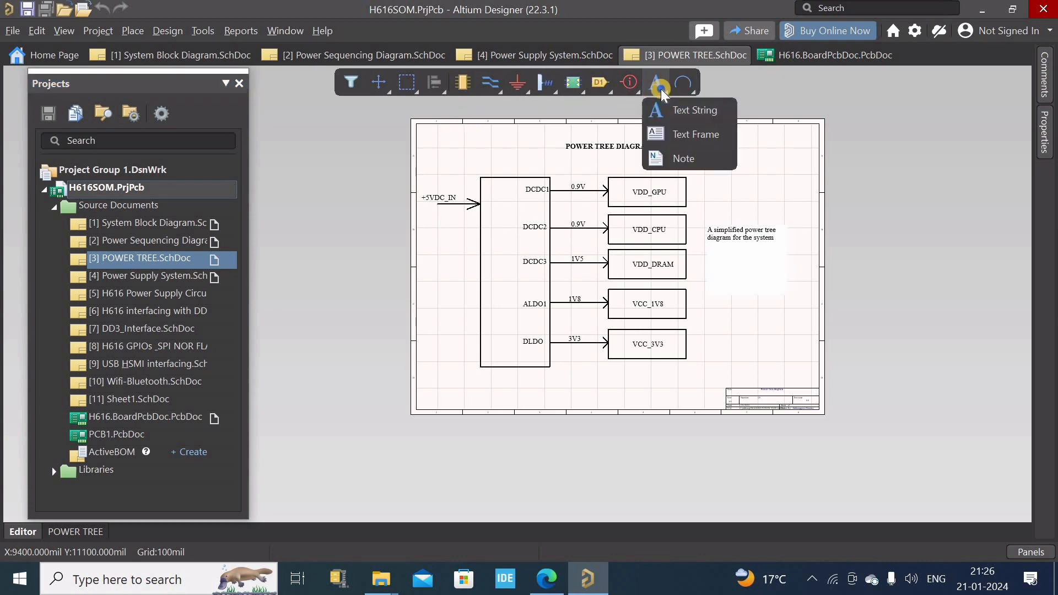
click(663, 94)
click(663, 94)
click(683, 95)
click(681, 90)
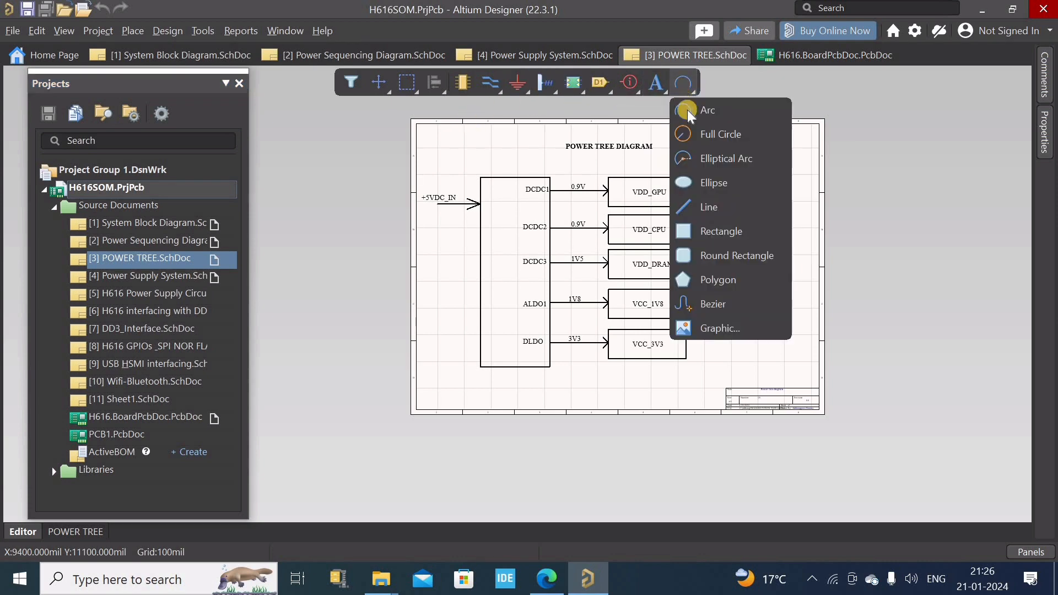
Step: Paste a copy of the VDD_GPU box into the empty area beside the VCC_3V3 box
click(624, 178)
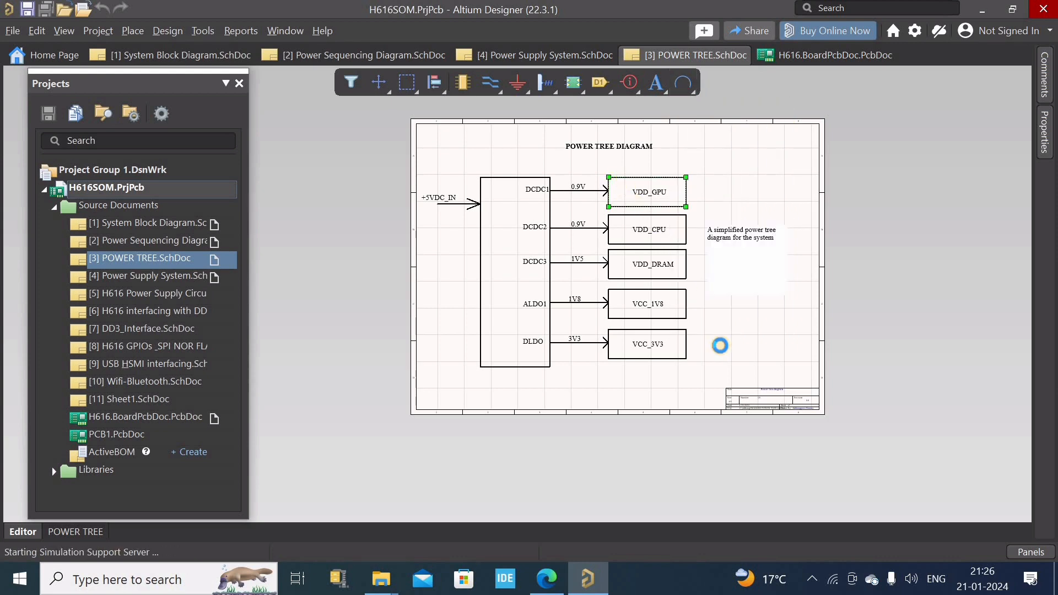
key(ctrl+v)
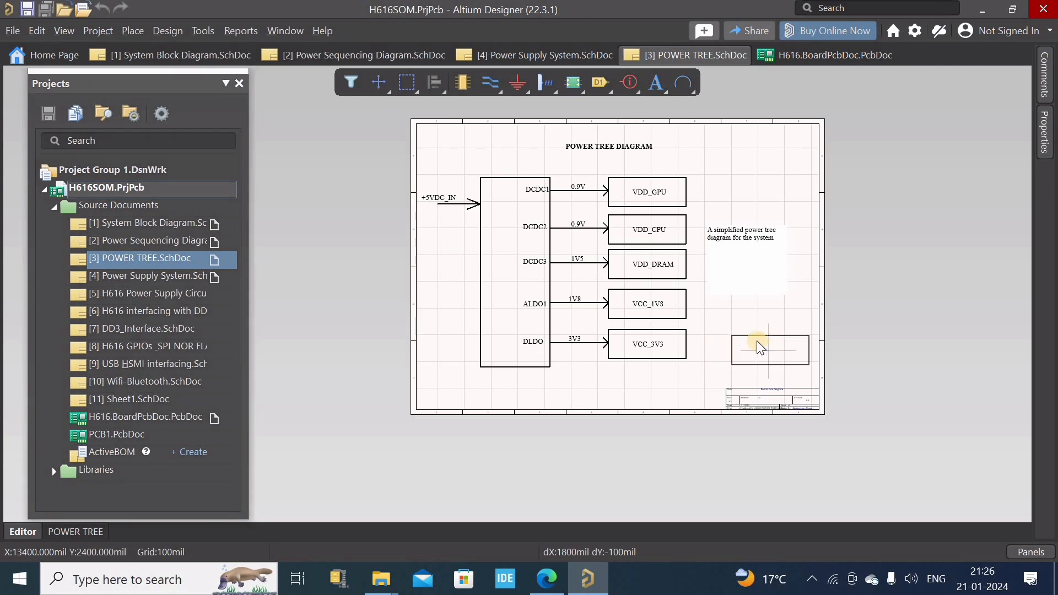
ctrl+scroll(745, 346, up, 1)
click(745, 346)
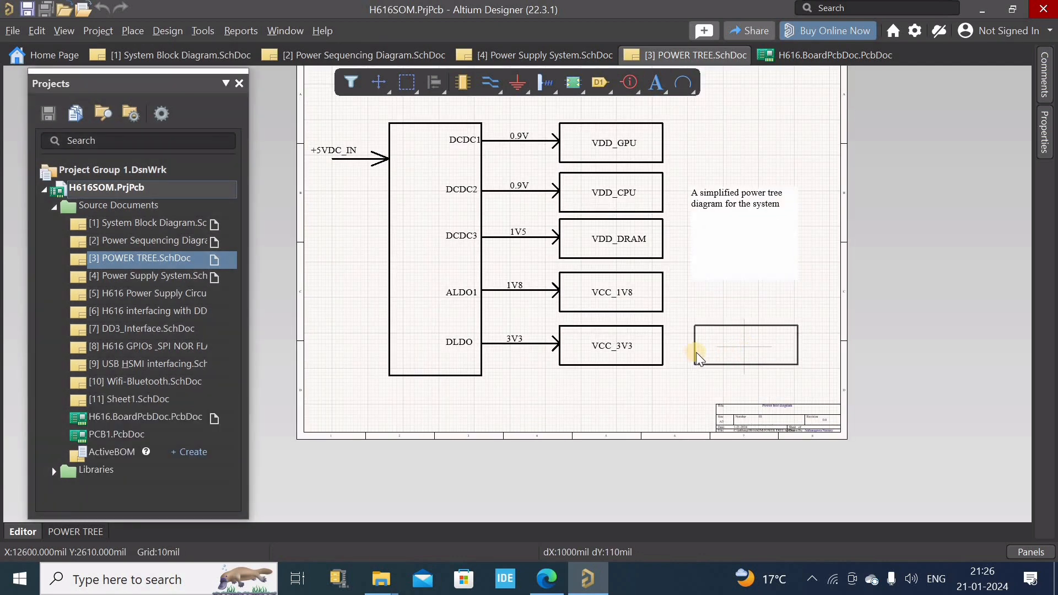
ctrl+scroll(696, 352, up, 1)
click(709, 345)
drag(719, 322, 736, 322)
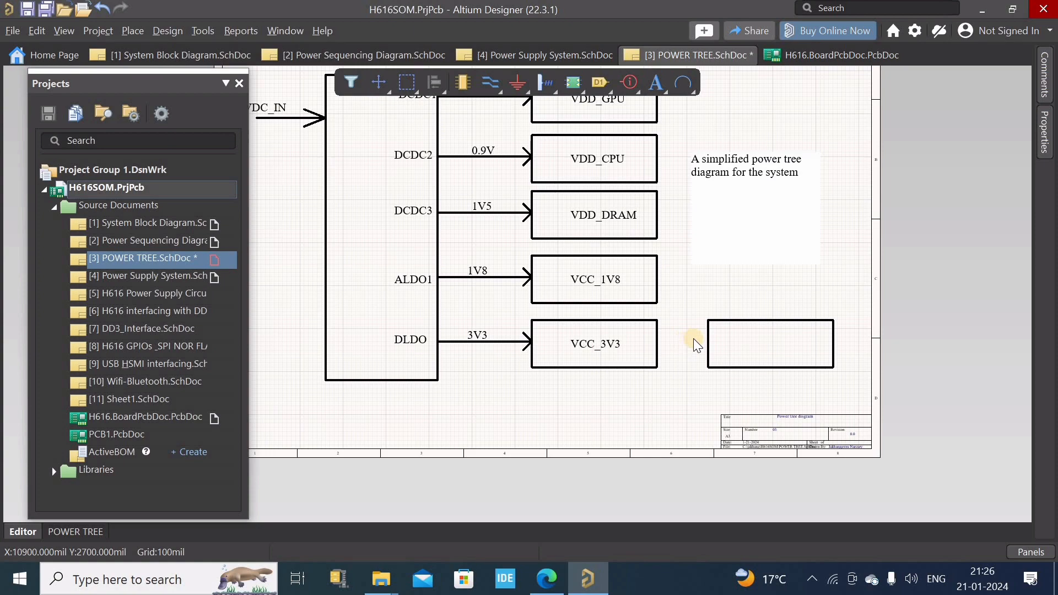
Step: Paste a copy of the 3V3 arrow running from the VCC_3V3 box into the new empty box
ctrl+scroll(794, 290, down, 2)
ctrl+scroll(746, 284, up, 3)
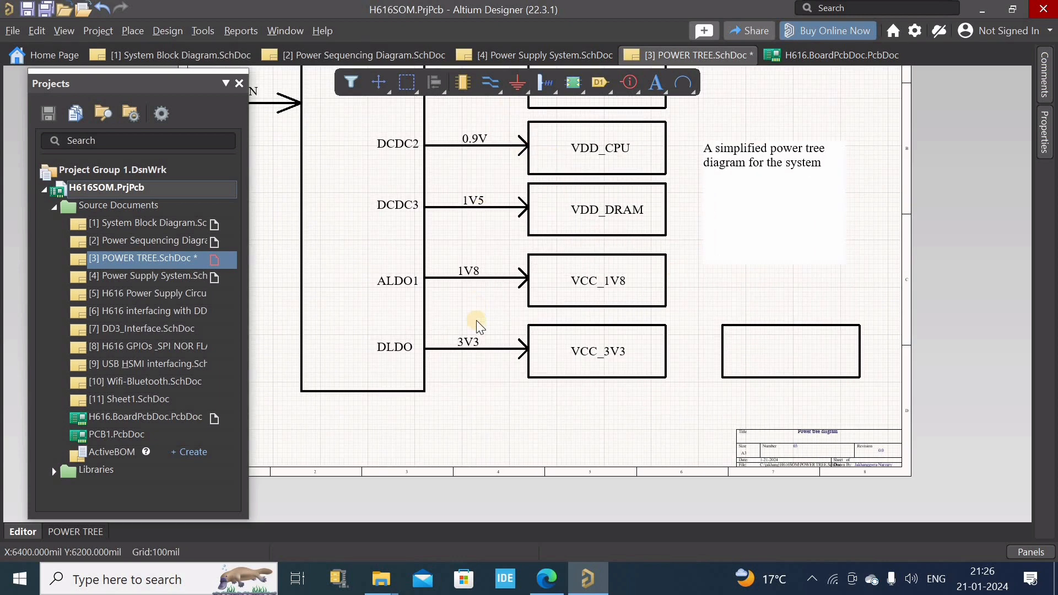
click(495, 349)
key(ctrl+v)
key(g)
ctrl+scroll(709, 344, up, 3)
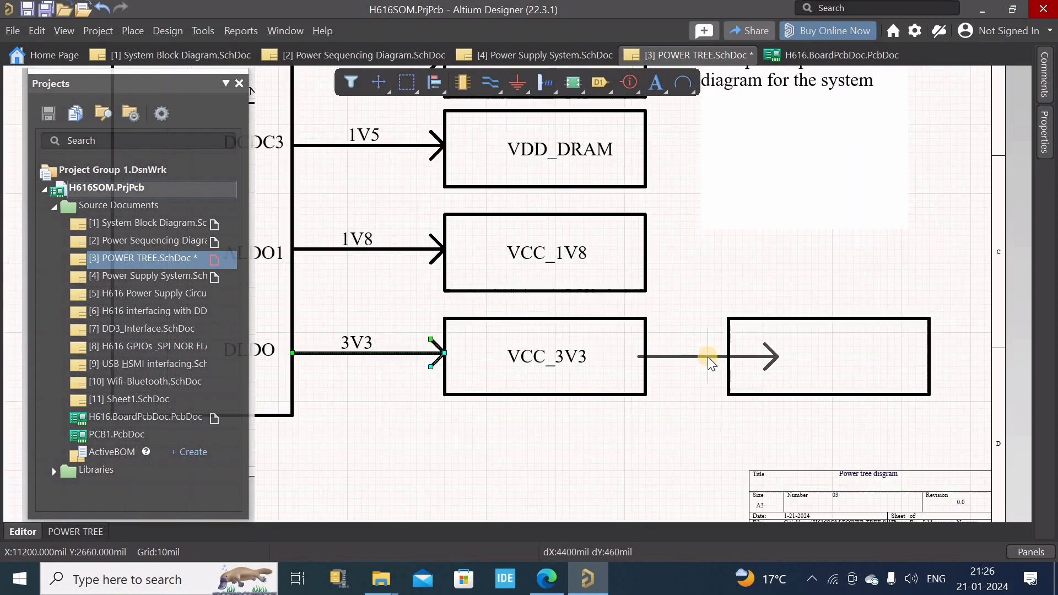
click(722, 353)
key(g)
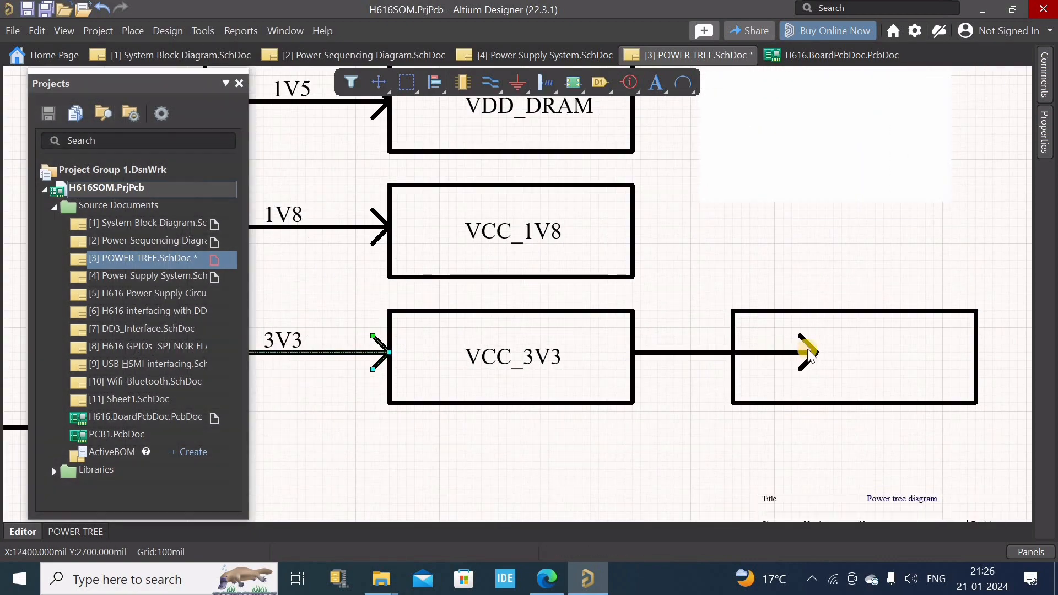
Step: Try to pull the pasted arrow's line above the empty box and delete it, and undo the deletion
drag(811, 348, 777, 284)
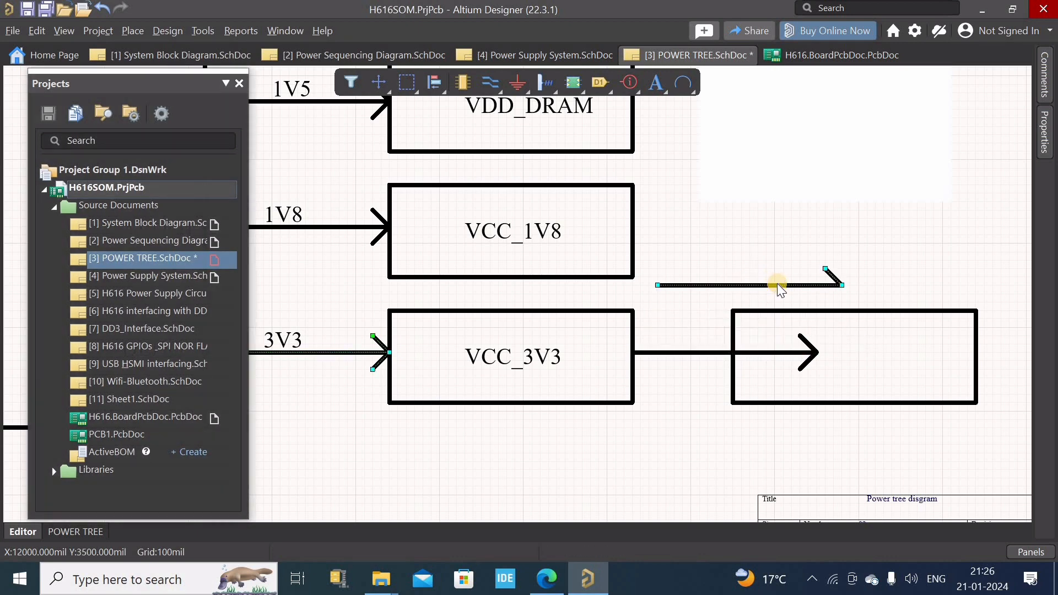
key(Delete)
ctrl+scroll(677, 330, down, 1)
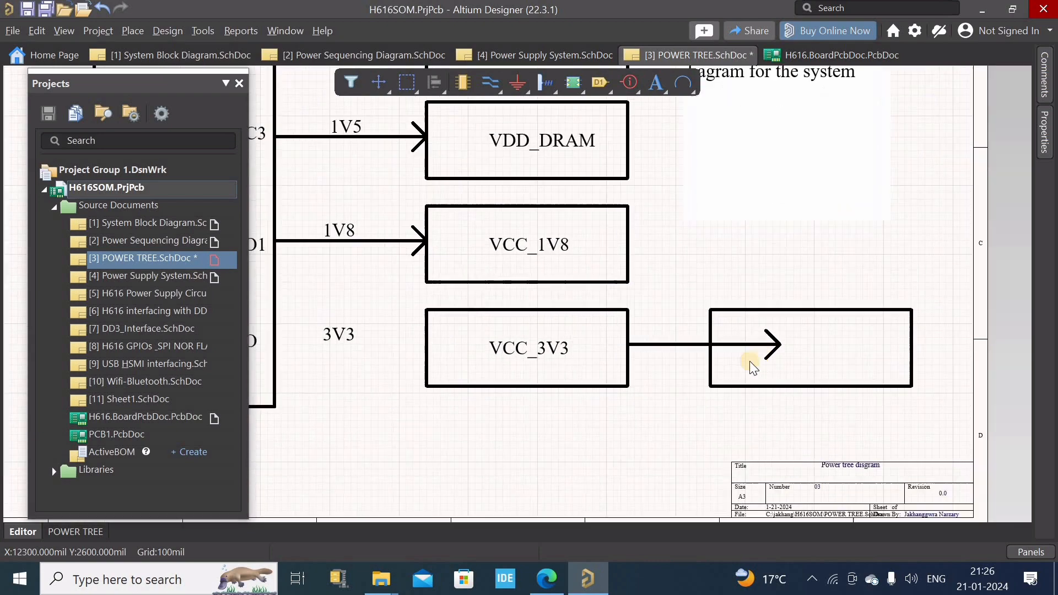
ctrl+scroll(750, 353, up, 1)
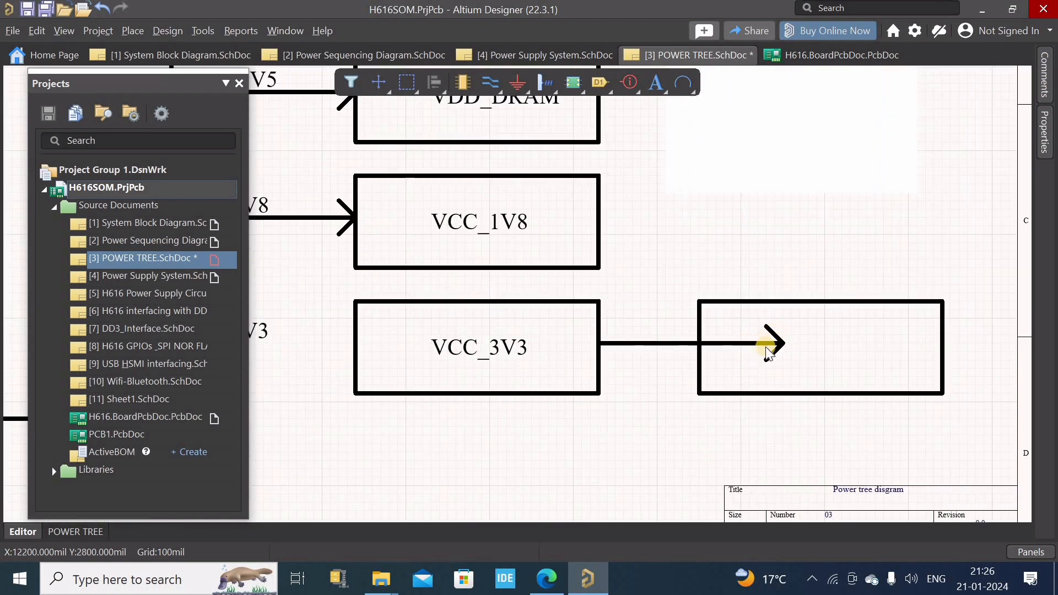
ctrl+scroll(769, 348, down, 1)
ctrl+scroll(691, 363, up, 1)
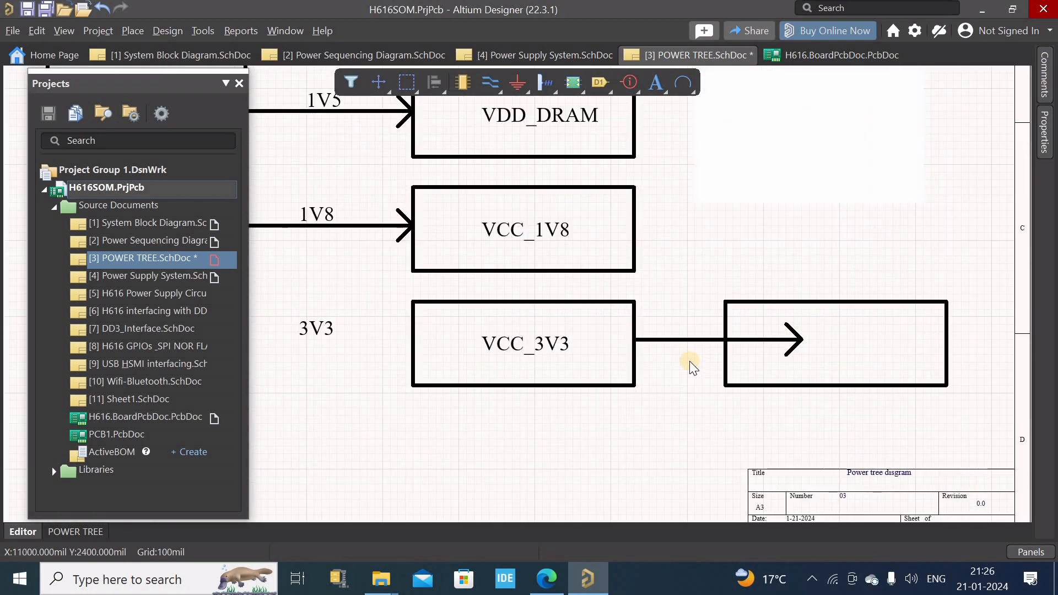
key(ctrl+z)
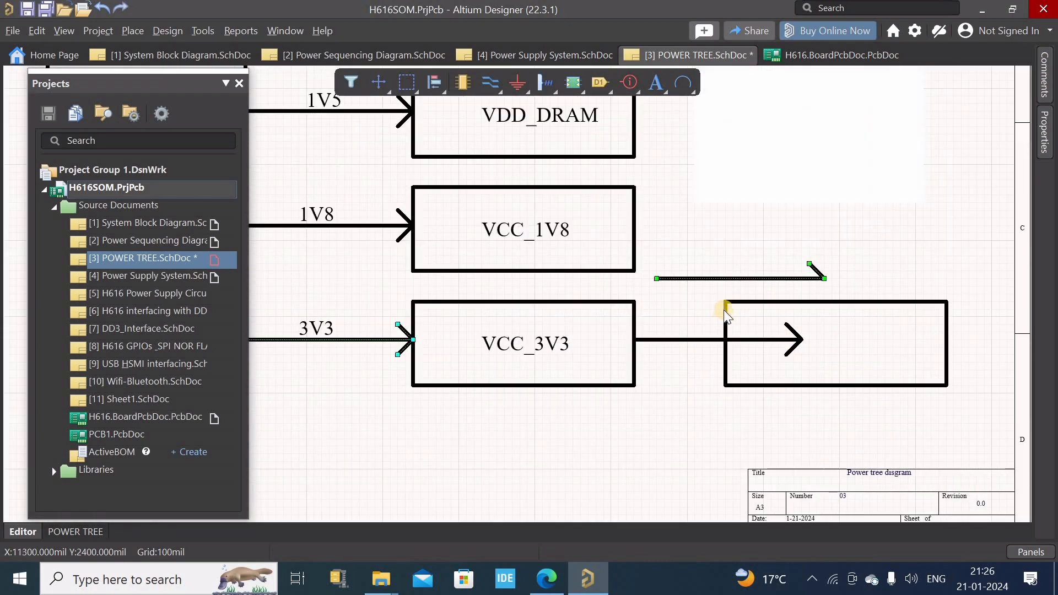
Step: Delete the pasted arrow lines near the empty box, keeping only one short diagonal arrowhead stroke
click(725, 276)
drag(726, 275, 703, 340)
key(Delete)
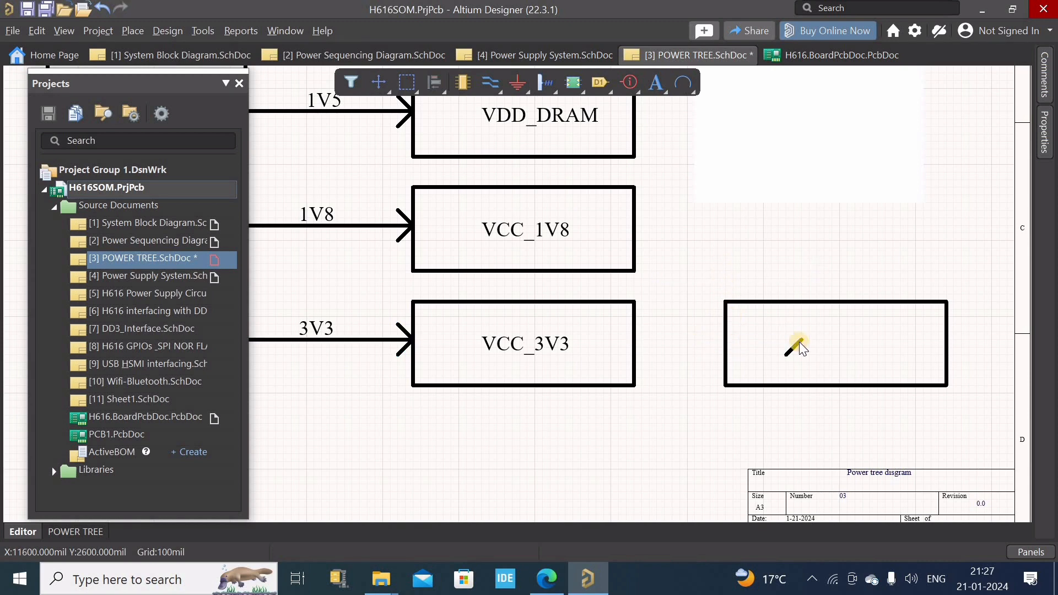
Step: Move the diagonal stroke to the empty box's side edge and add a rotated copy to form an arrowhead
click(795, 346)
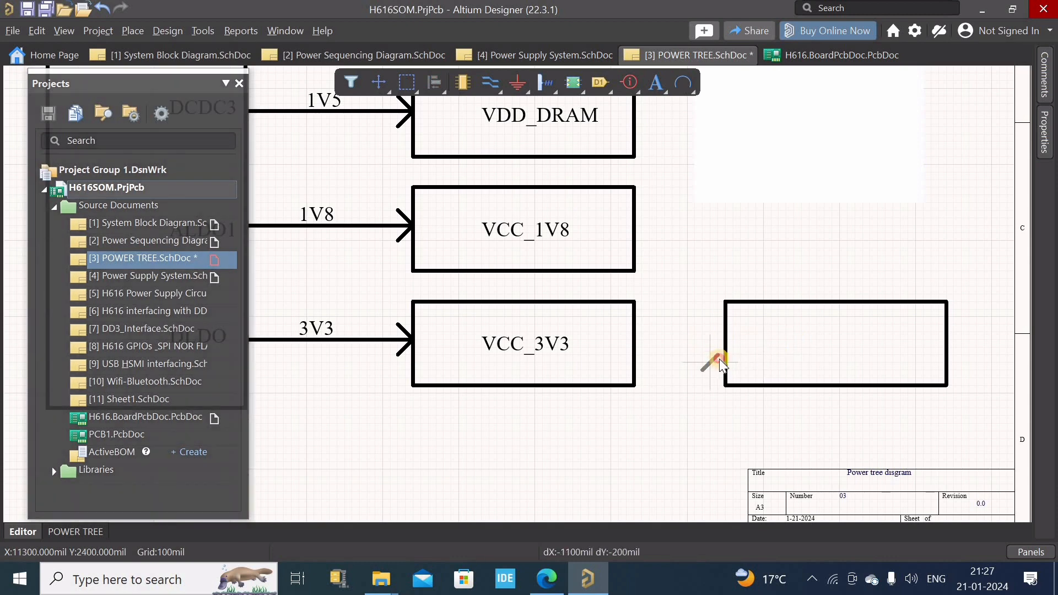
click(711, 369)
key(Escape)
click(713, 364)
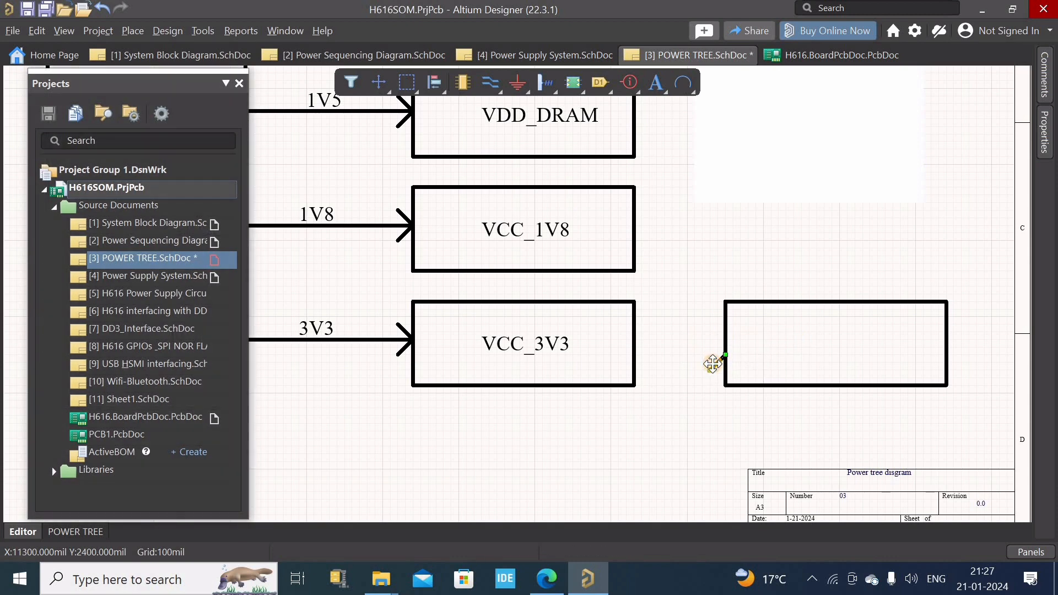
click(700, 343)
key(ctrl+v)
key(space)
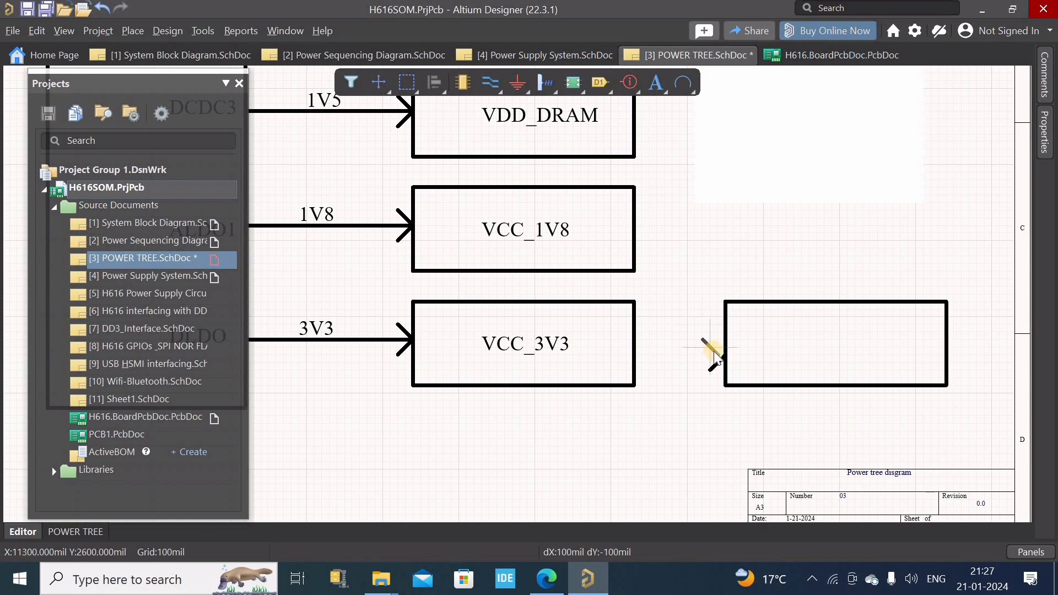
click(717, 353)
Step: Paste a copy of the +5VDC_IN label below the gap between the VCC_3V3 box and the empty box
ctrl+scroll(685, 389, down, 4)
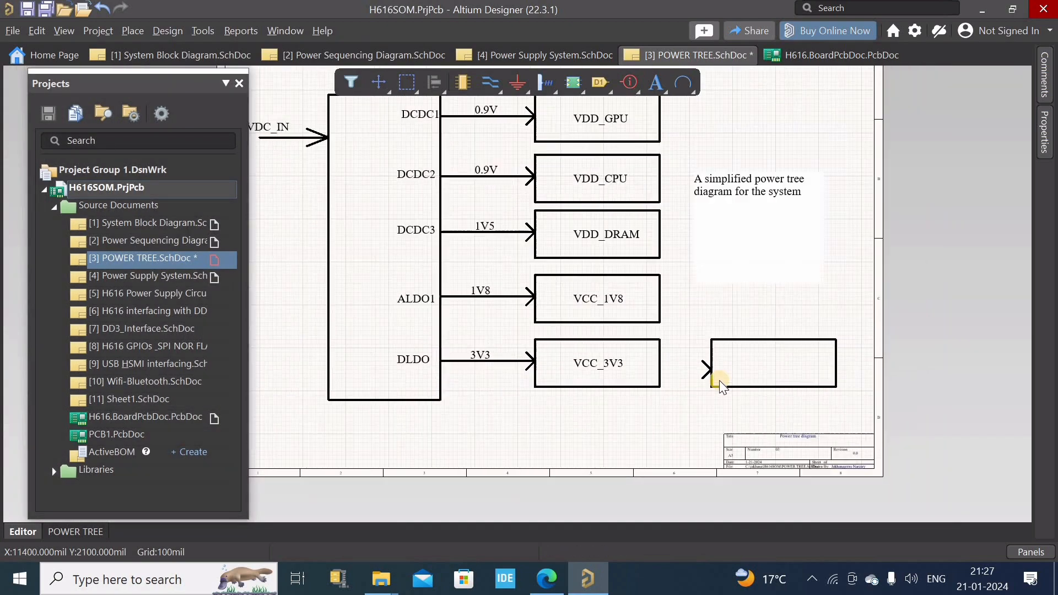
ctrl+scroll(706, 375, up, 3)
ctrl+scroll(761, 367, down, 2)
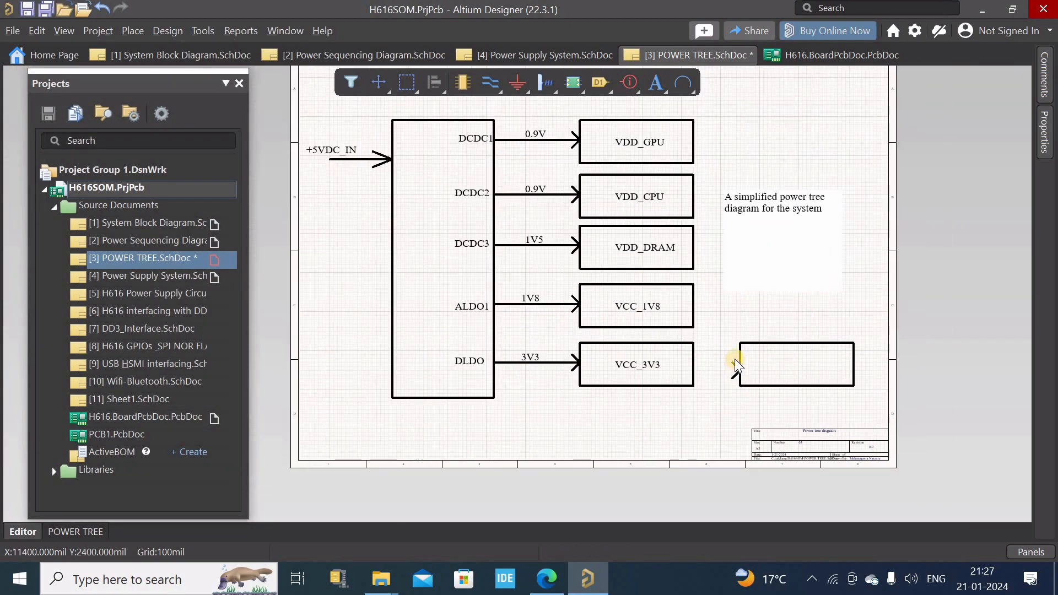
ctrl+scroll(761, 354, up, 1)
ctrl+scroll(738, 370, down, 1)
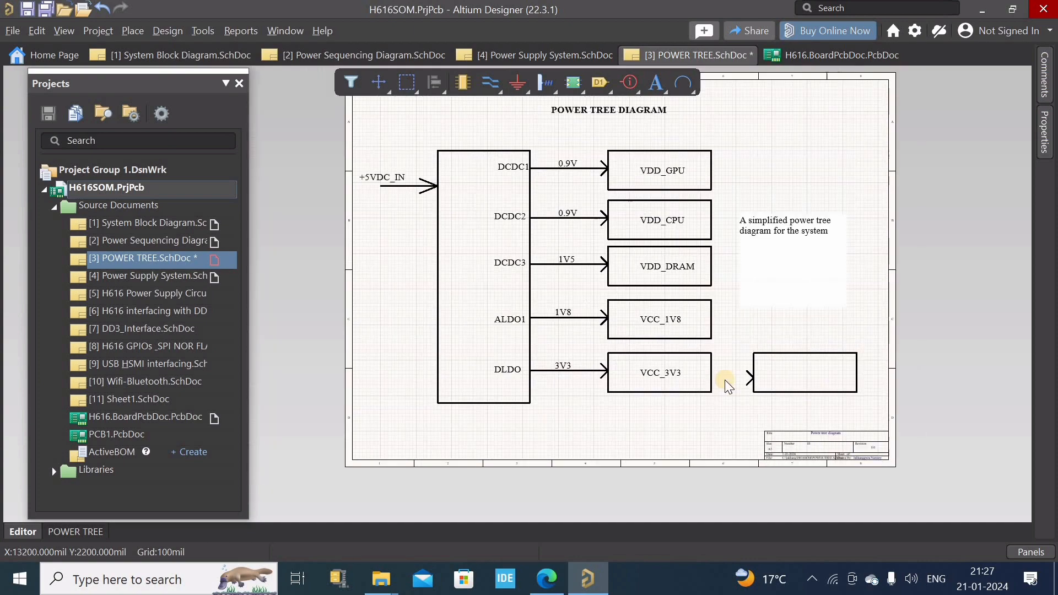
click(386, 178)
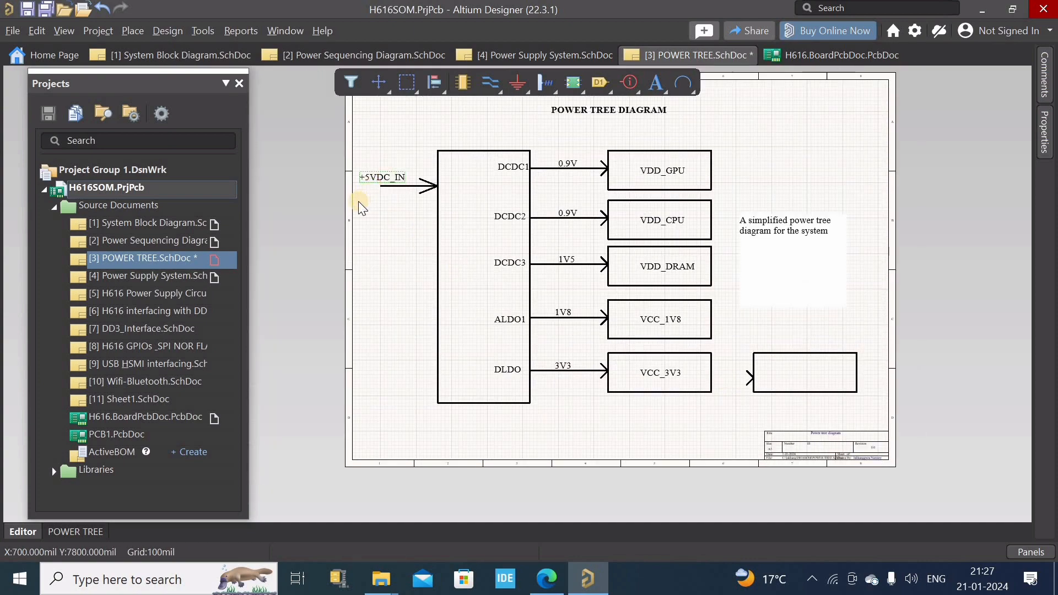
click(365, 250)
key(ctrl+v)
ctrl+scroll(696, 364, up, 1)
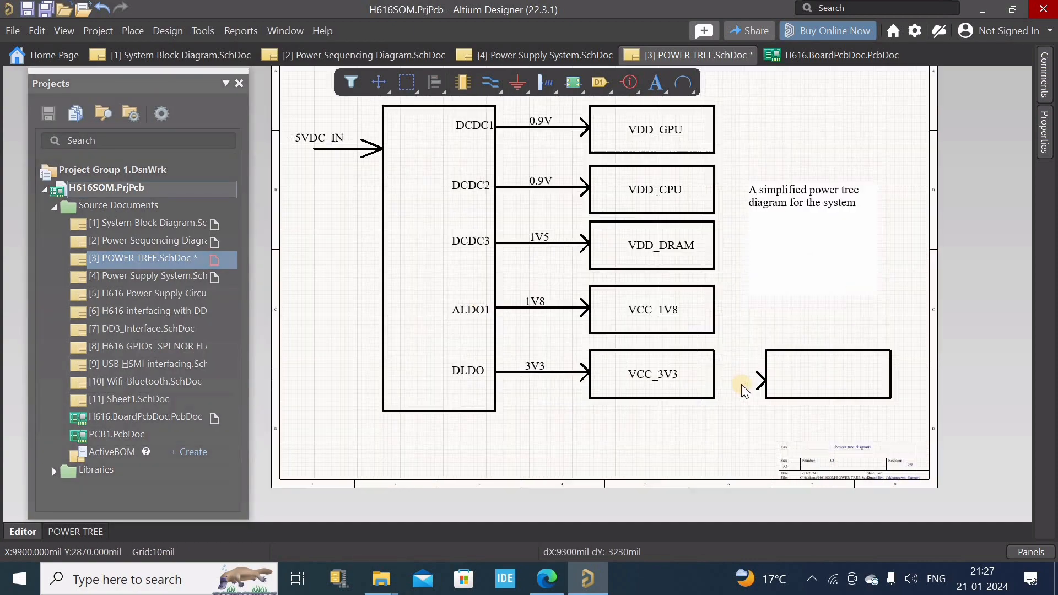
ctrl+scroll(741, 385, up, 2)
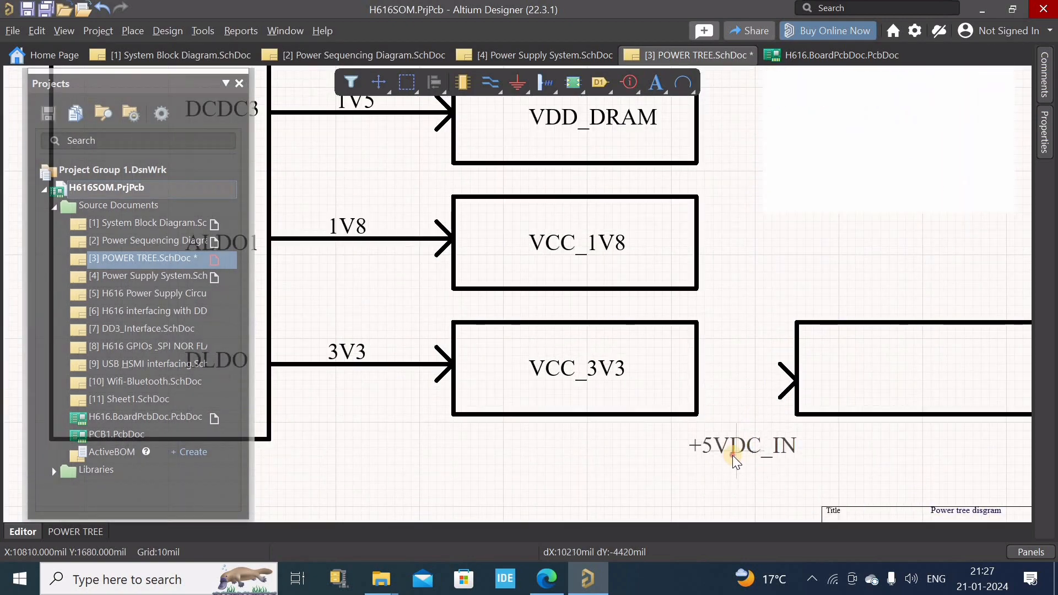
click(732, 455)
Step: Move both arrowhead strokes under the empty box so that they meet its lower edge and point upward
ctrl+scroll(762, 399, up, 1)
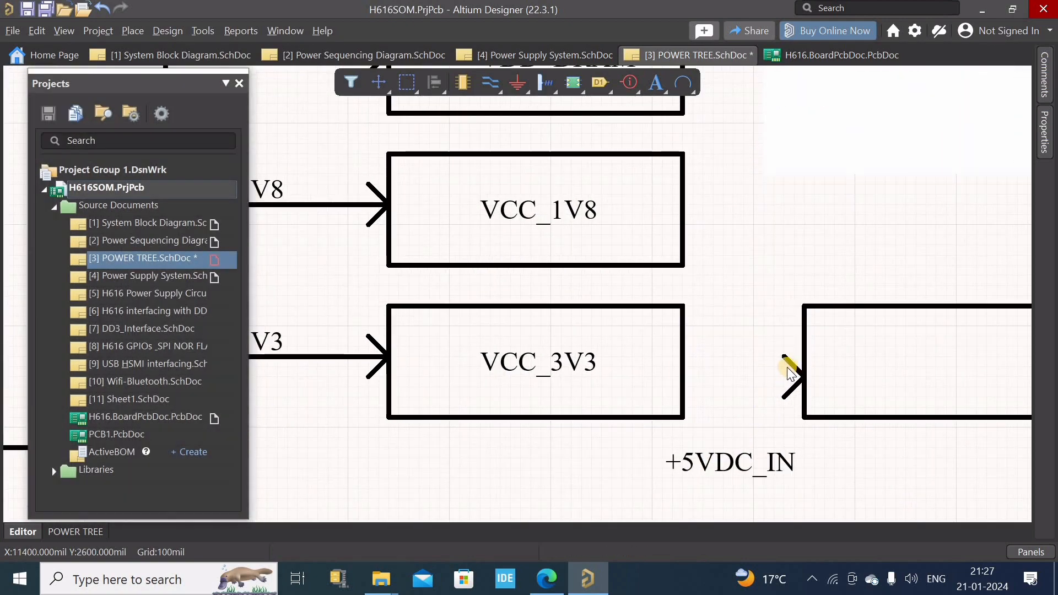
mouse_move(791, 369)
mouse_down()
mouse_move(848, 447)
mouse_move(838, 431)
mouse_up()
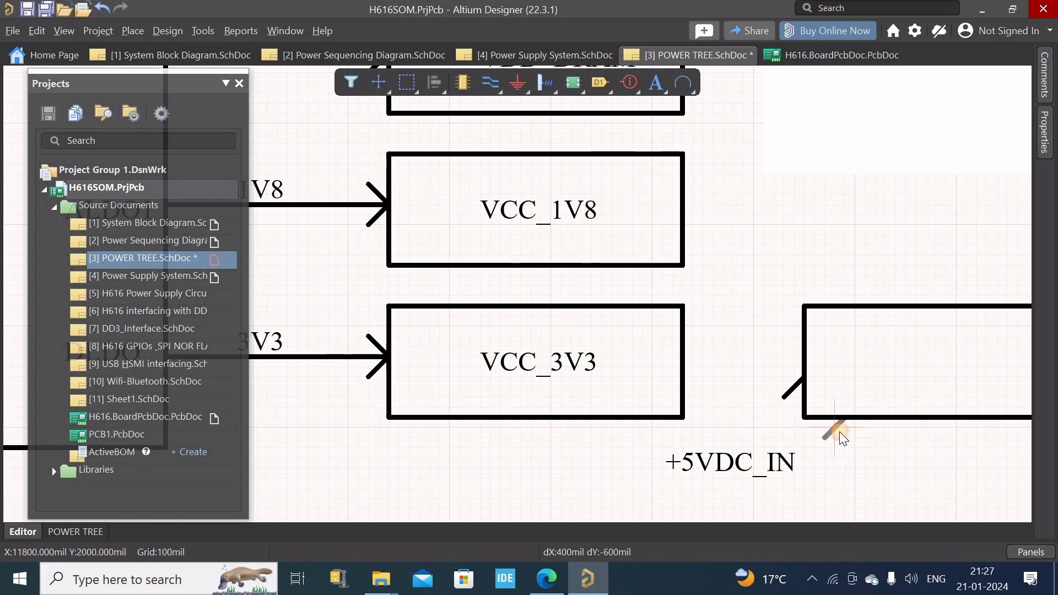
mouse_move(785, 392)
mouse_down()
mouse_move(837, 446)
mouse_move(861, 442)
mouse_up()
ctrl+scroll(749, 394, down, 1)
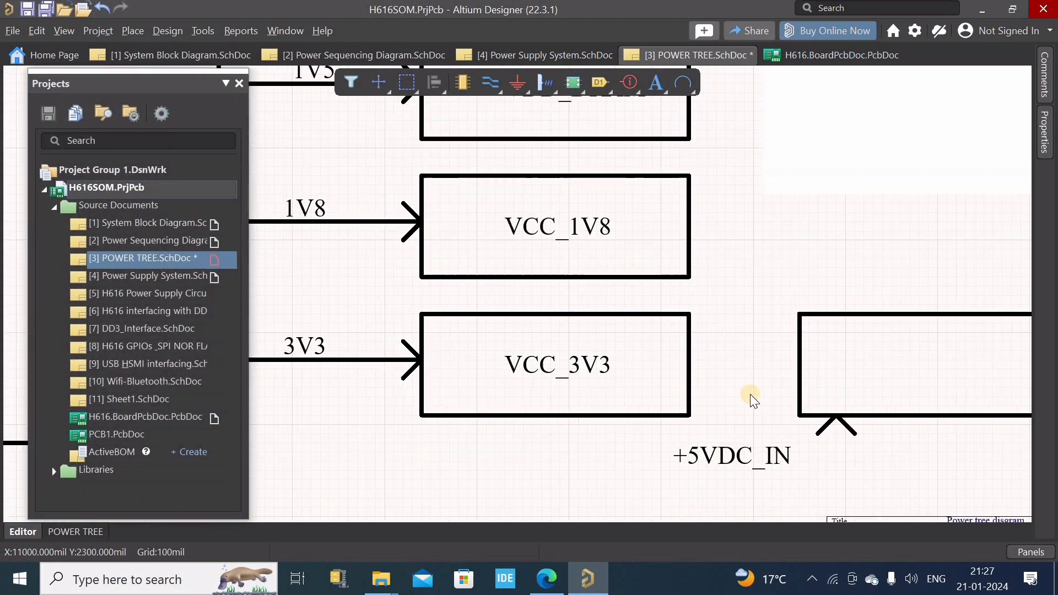
Step: Try to place a rotated copy of the +5VDC_IN input arrow under the empty box
ctrl+scroll(749, 394, down, 2)
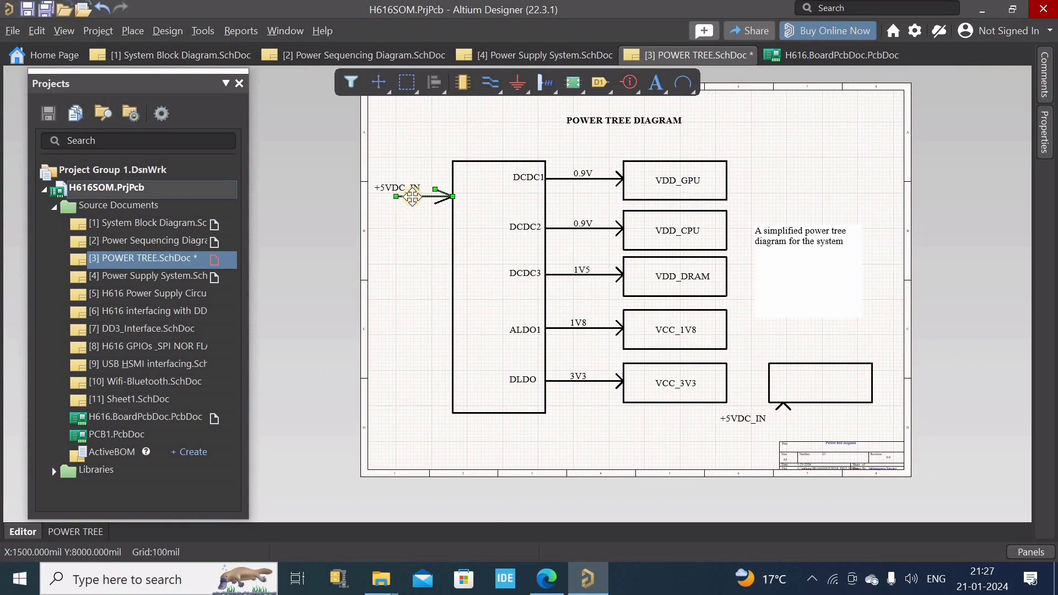
key(ctrl+v)
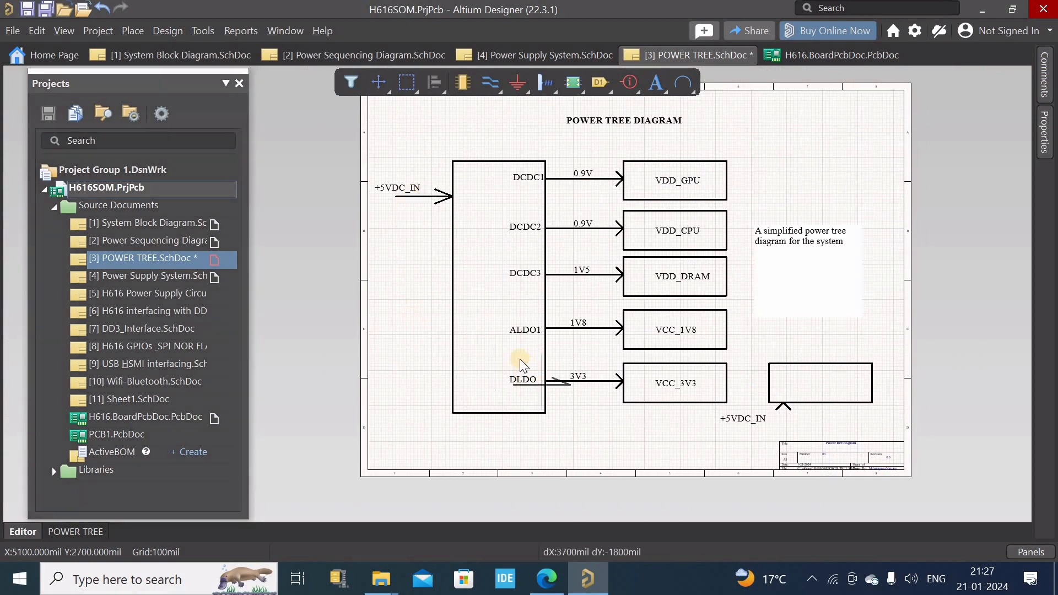
ctrl+scroll(520, 358, down, 1)
ctrl+scroll(718, 404, up, 2)
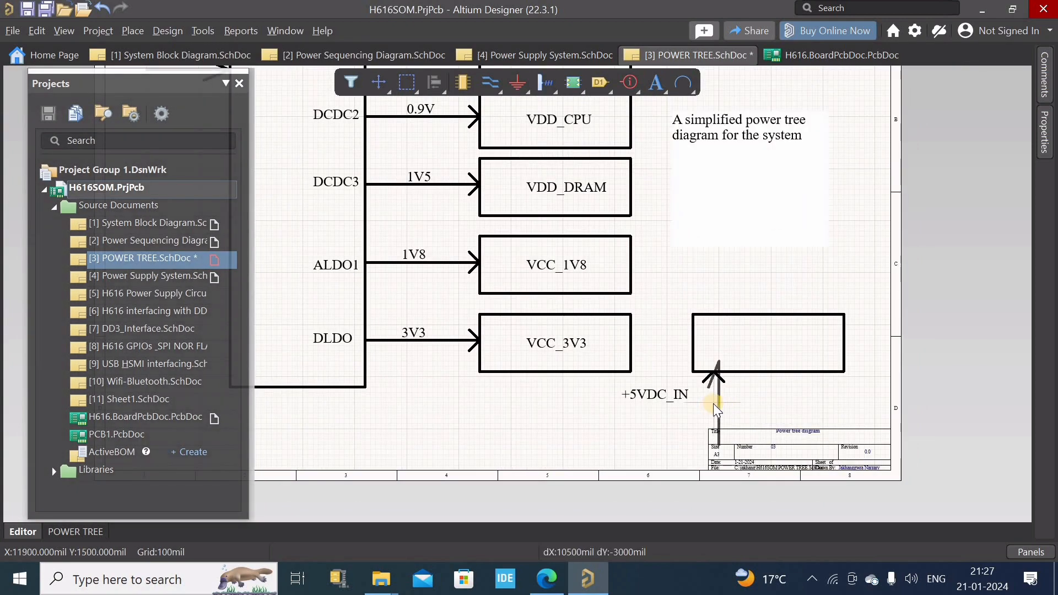
key(Escape)
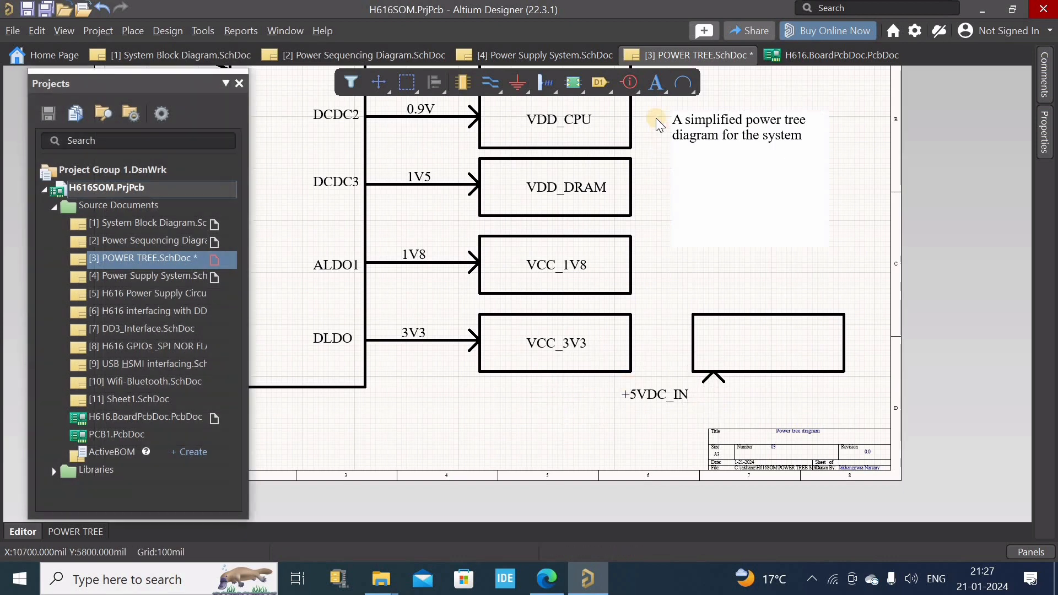
click(683, 84)
click(687, 205)
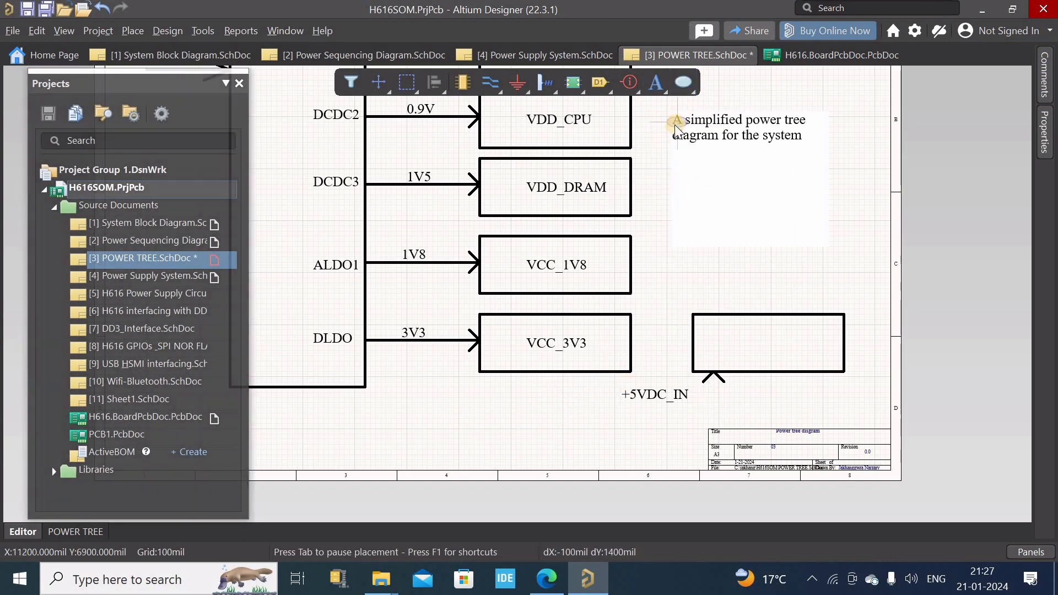
right_click(661, 142)
Step: Draw a vertical line downward from the arrowhead beneath the empty box, beside the copied +5VDC_IN label
click(683, 84)
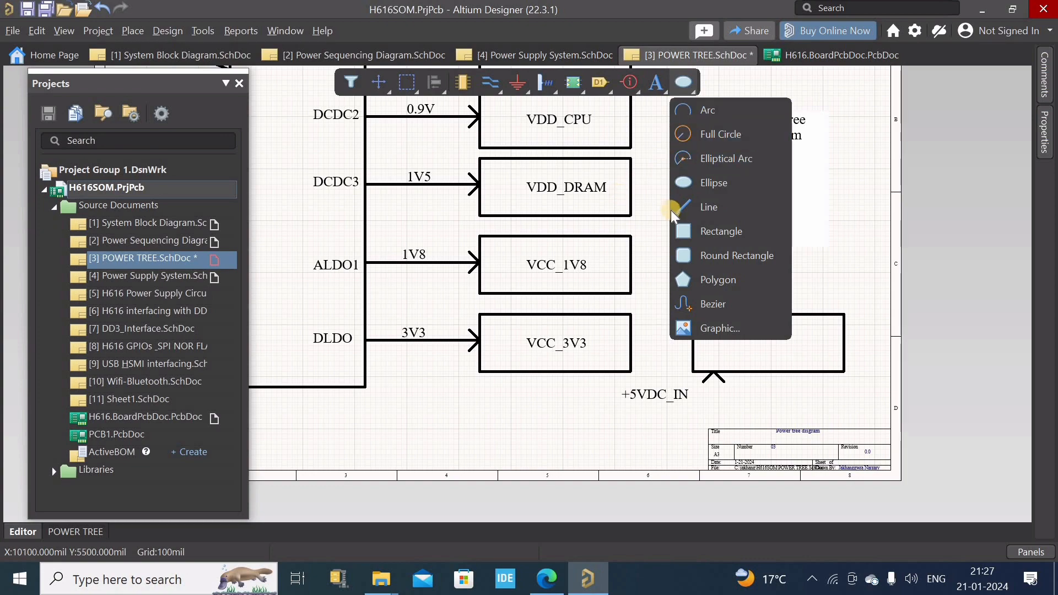
click(686, 206)
click(715, 380)
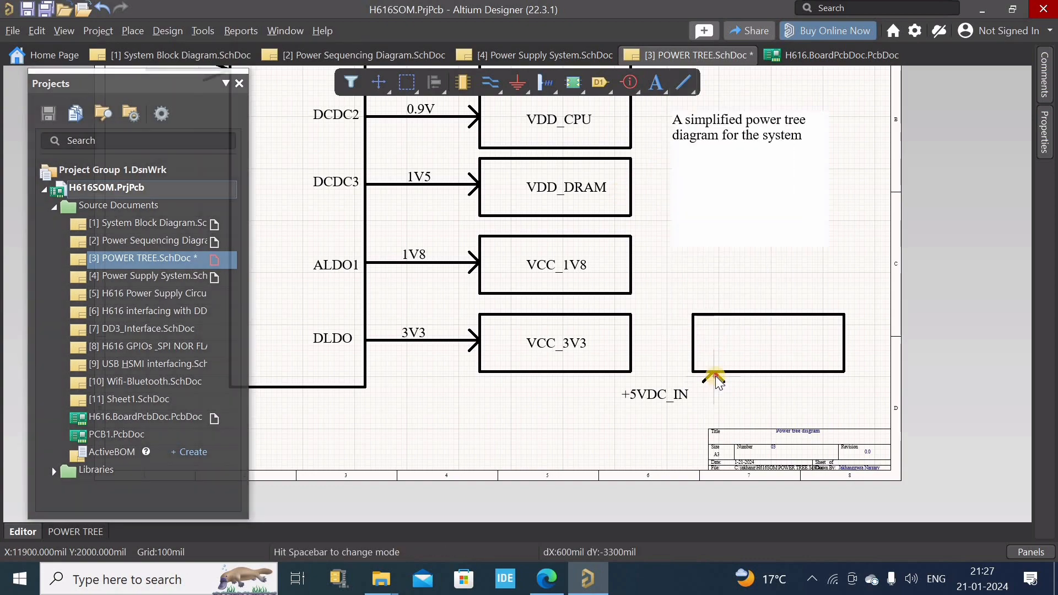
click(715, 405)
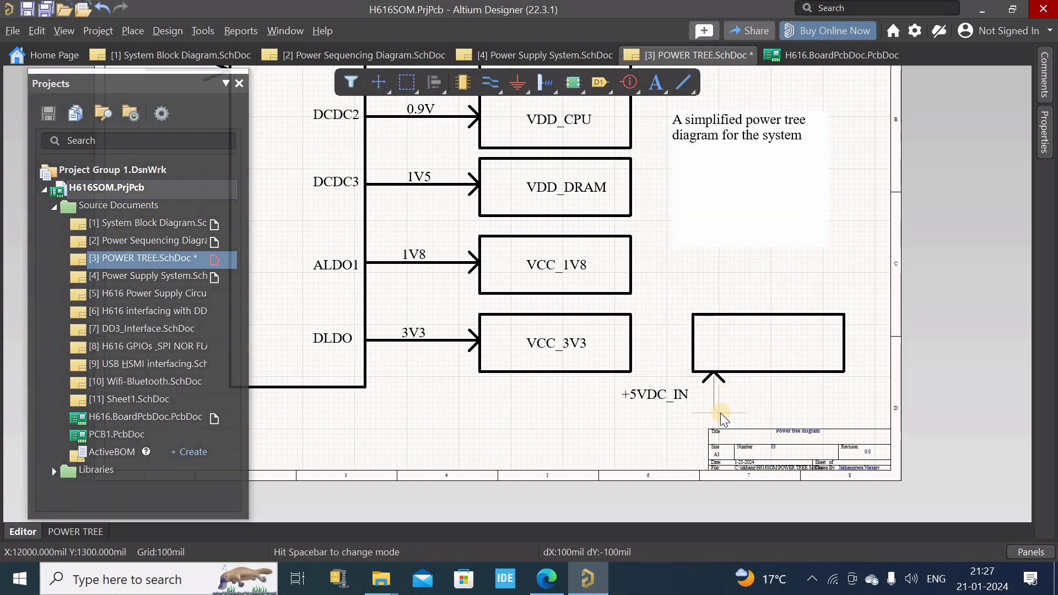
ctrl+scroll(717, 412, up, 3)
ctrl+scroll(717, 412, up, 2)
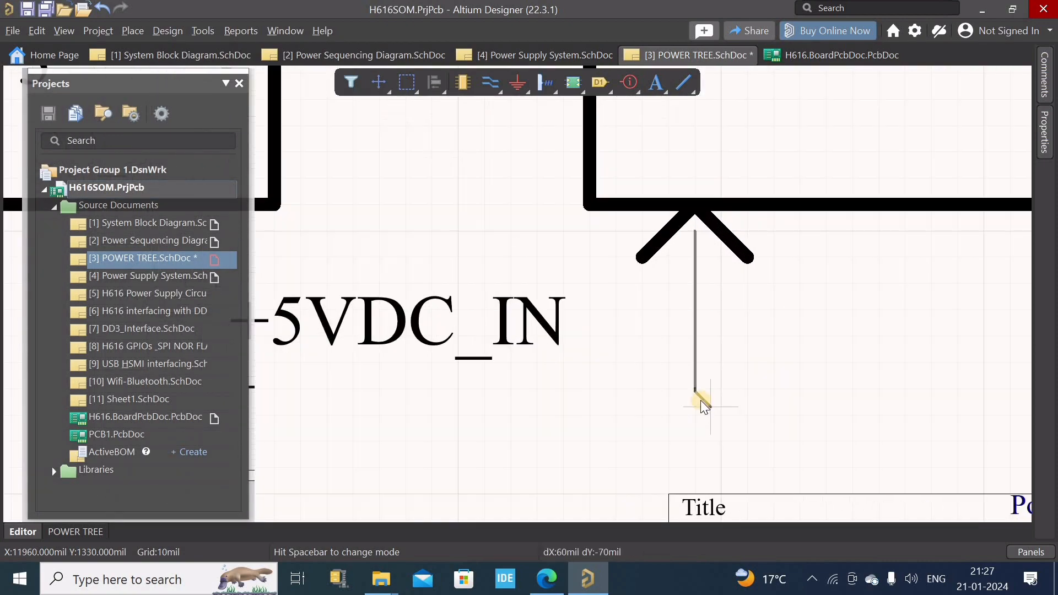
key(g)
right_click(700, 401)
right_click(611, 440)
Step: Move the vertical line up to the arrowhead's tip under the empty box and set its line width to Medium
drag(692, 333, 692, 307)
double_click(692, 306)
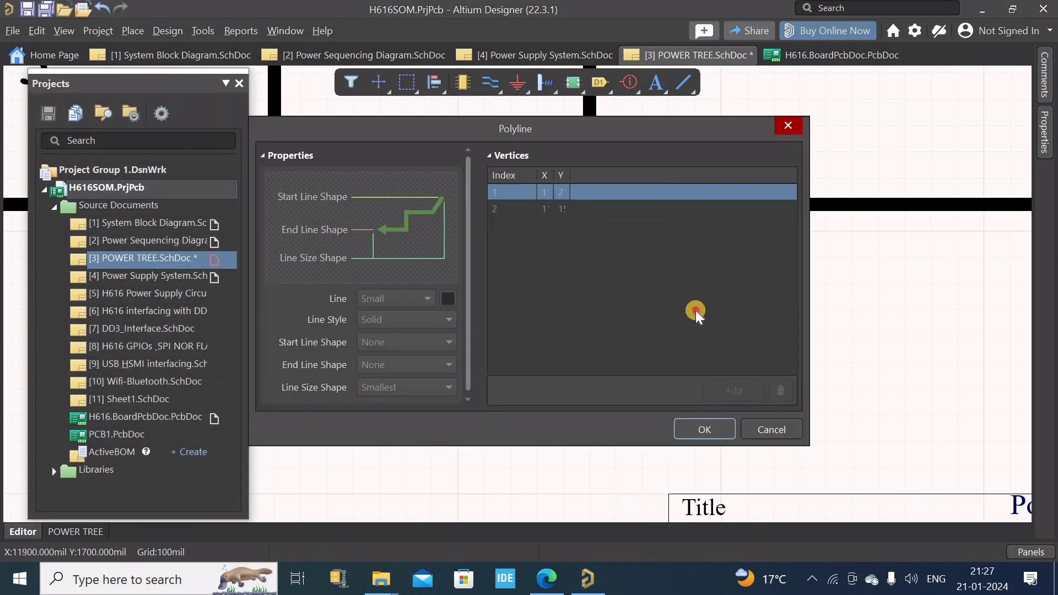
click(401, 297)
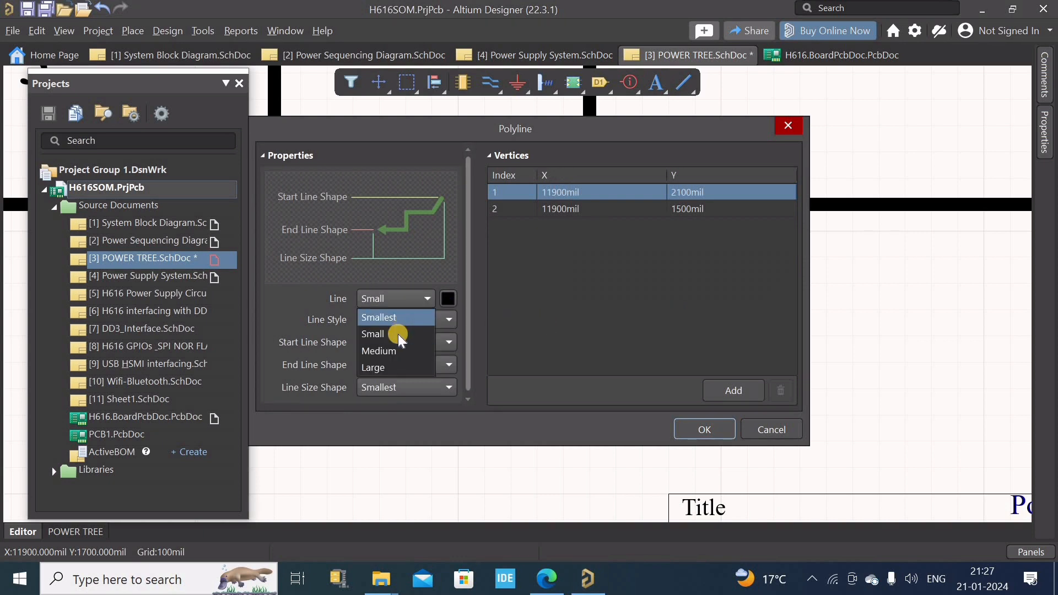
click(394, 348)
click(703, 430)
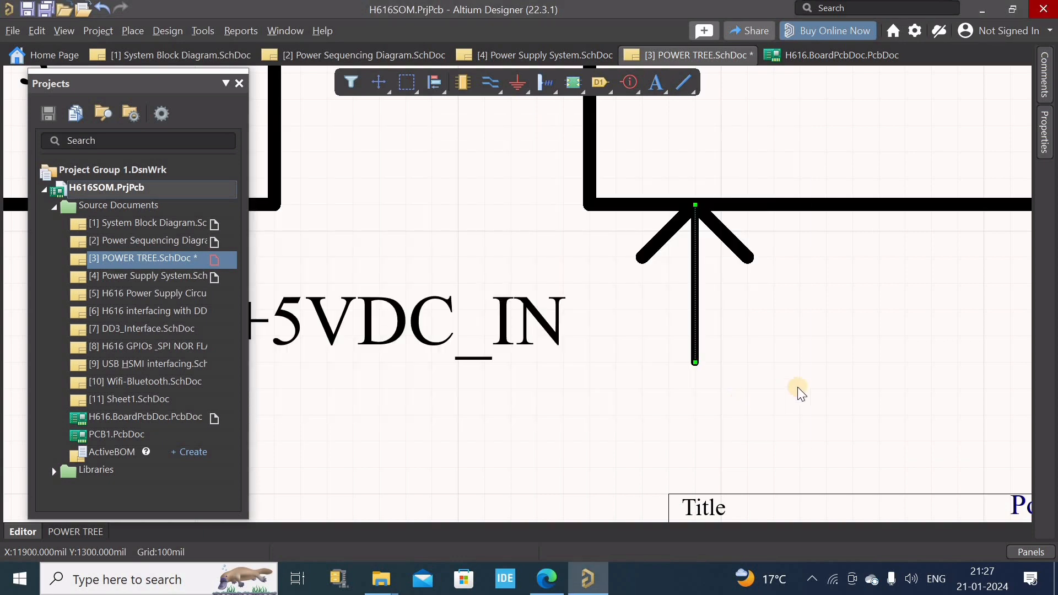
Step: Move the copied +5VDC_IN label directly beside the lower end of the upward arrow's line
ctrl+scroll(548, 350, up, 4)
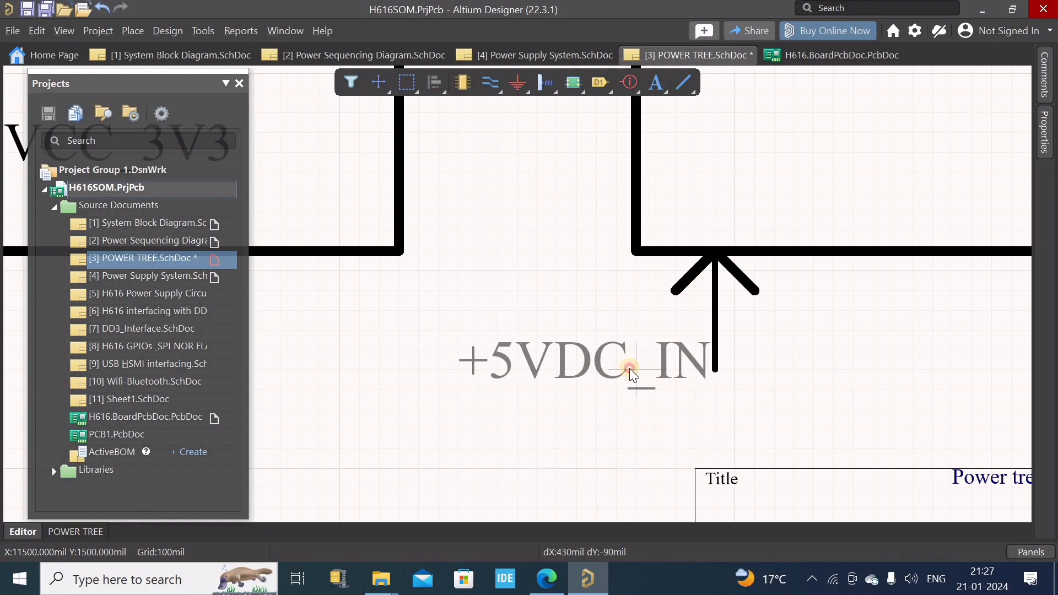
ctrl+scroll(598, 395, down, 3)
ctrl+scroll(746, 267, down, 2)
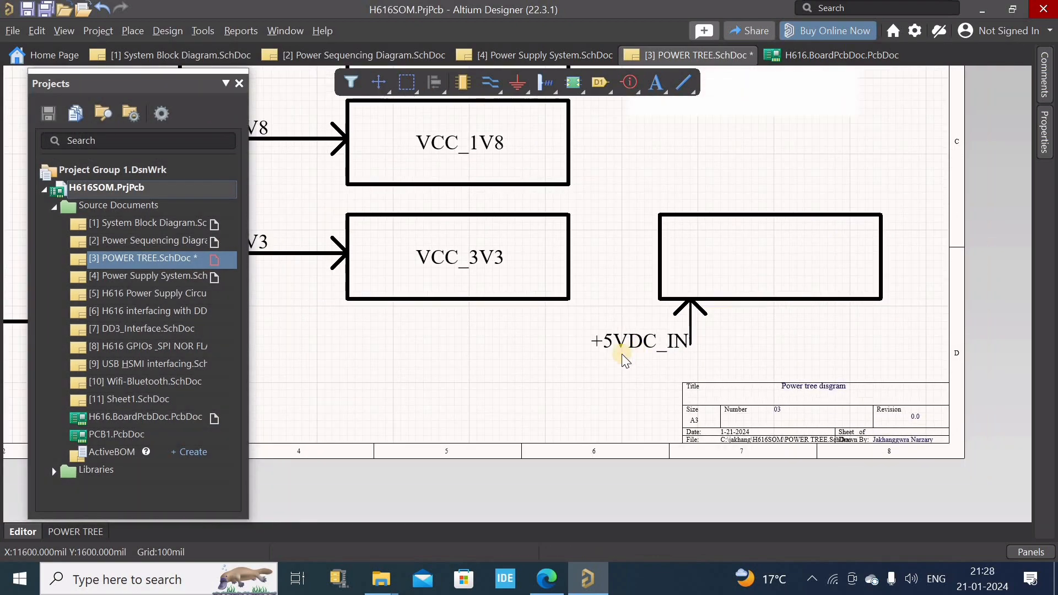
ctrl+scroll(618, 354, up, 1)
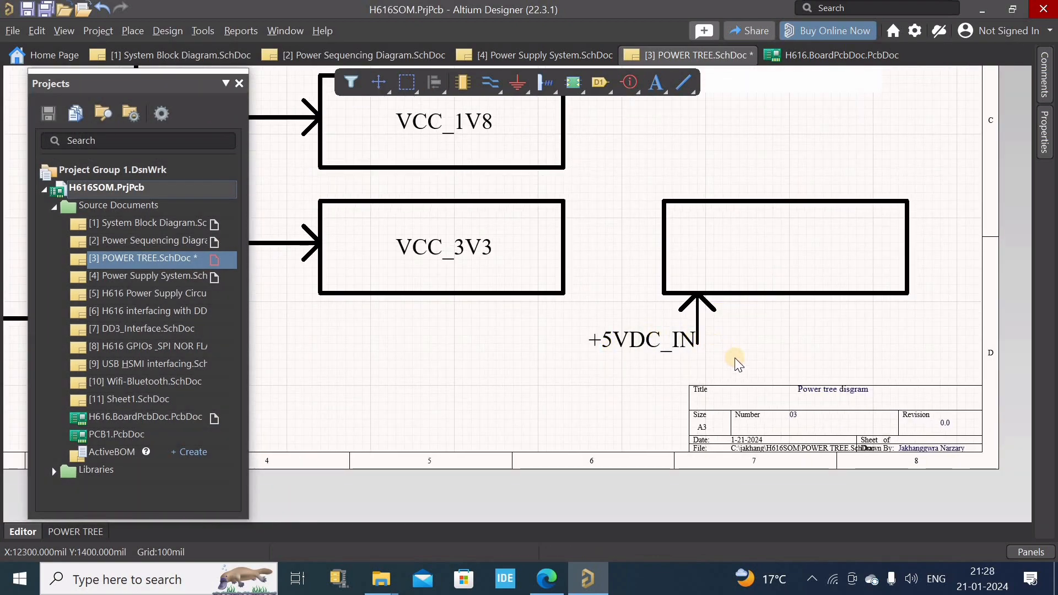
ctrl+scroll(700, 306, down, 1)
ctrl+scroll(683, 225, up, 3)
ctrl+scroll(683, 220, up, 1)
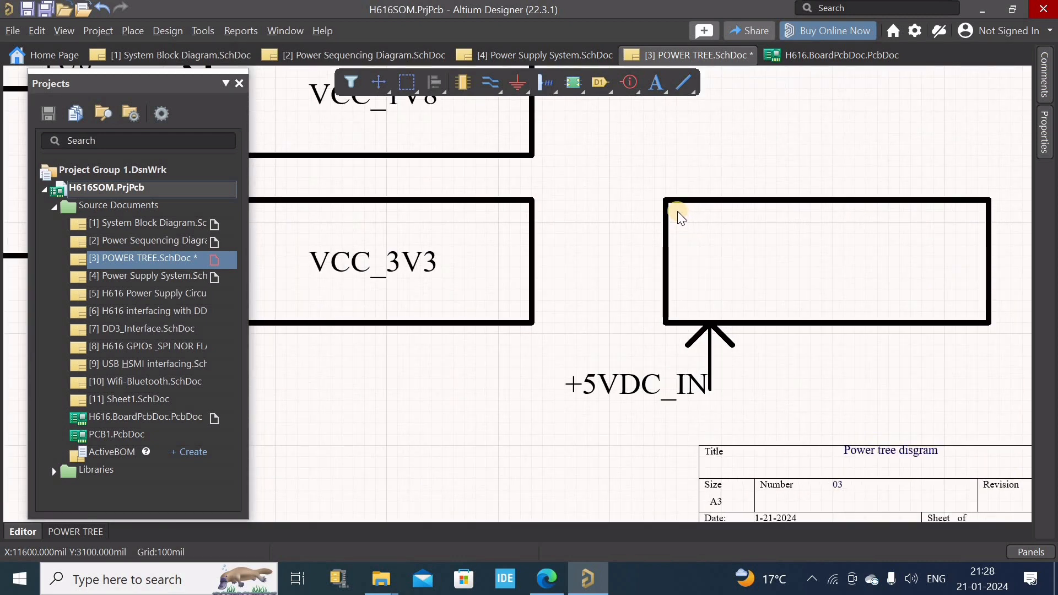
ctrl+scroll(700, 242, down, 1)
ctrl+scroll(710, 220, up, 1)
ctrl+scroll(720, 255, down, 1)
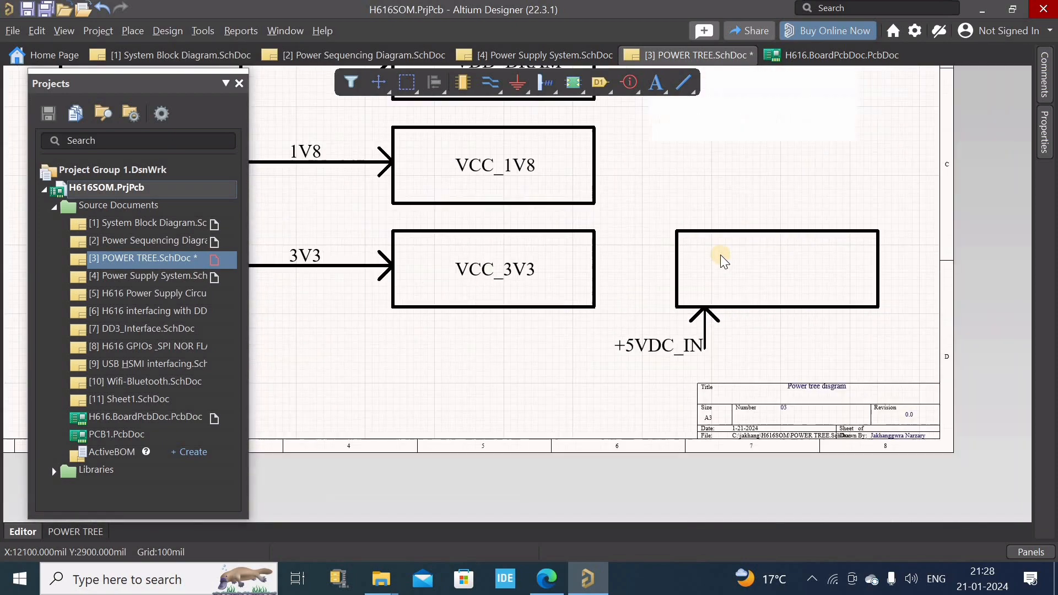
ctrl+scroll(700, 246, down, 1)
ctrl+scroll(701, 247, up, 1)
ctrl+scroll(699, 246, up, 2)
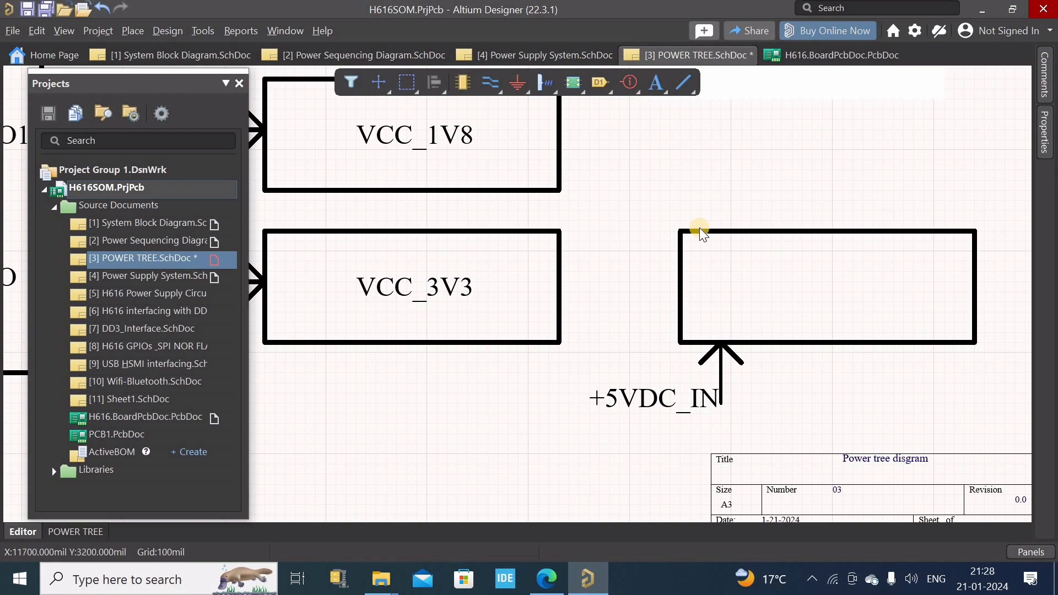
ctrl+scroll(763, 293, down, 1)
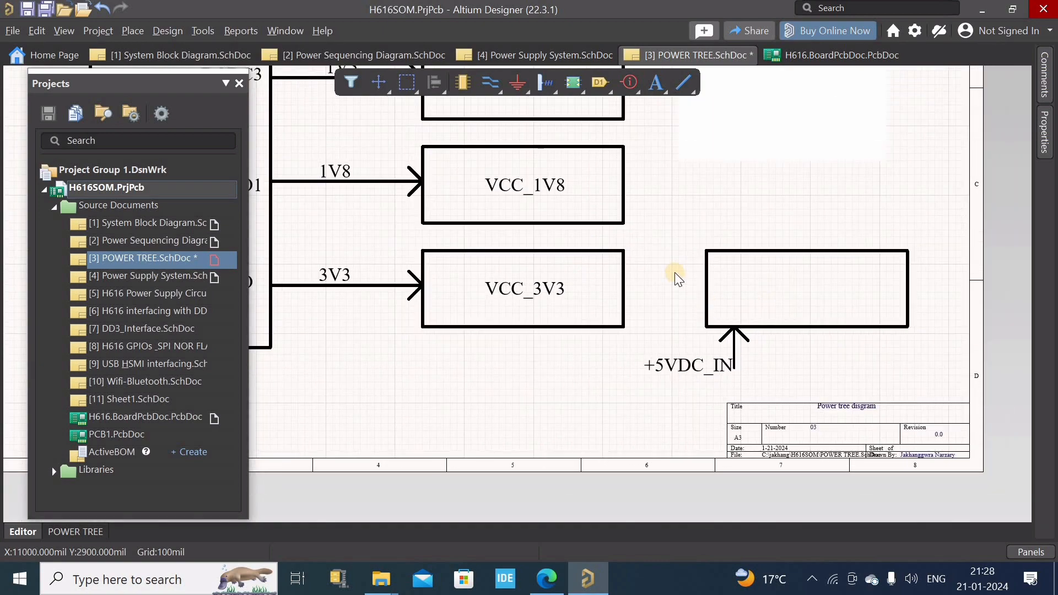
Step: Try to draw a line with an arrowhead stroke from the VCC_3V3 box's right edge to the empty box
ctrl+scroll(668, 272, up, 1)
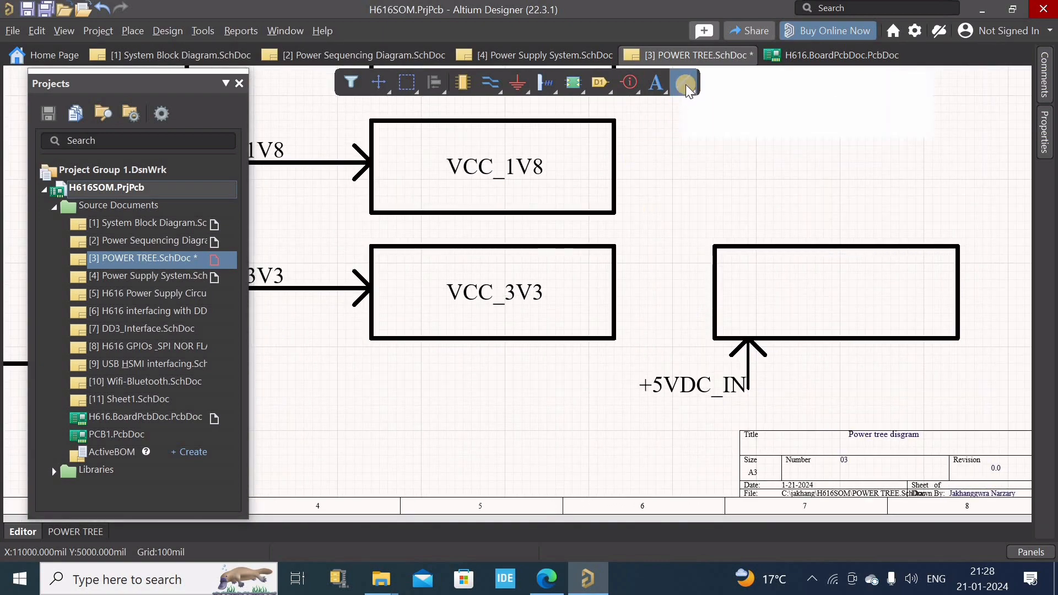
click(687, 86)
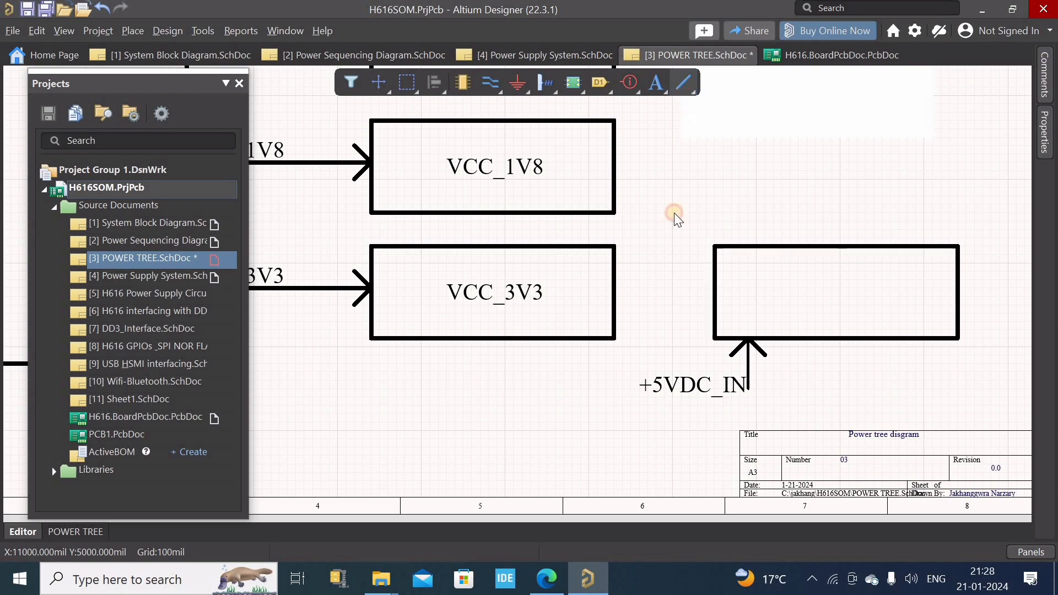
click(616, 296)
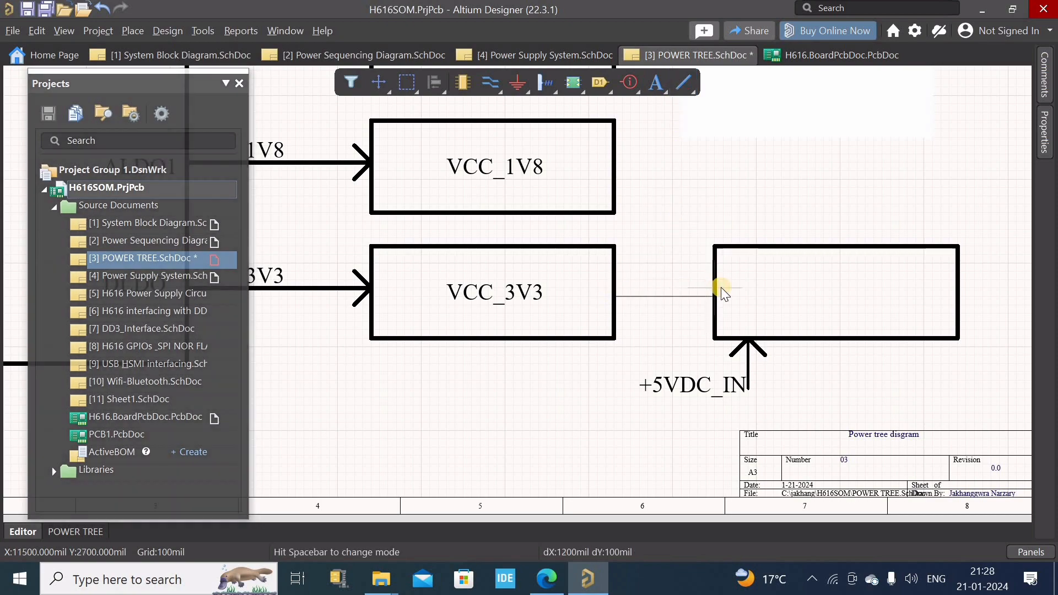
ctrl+scroll(712, 293, up, 4)
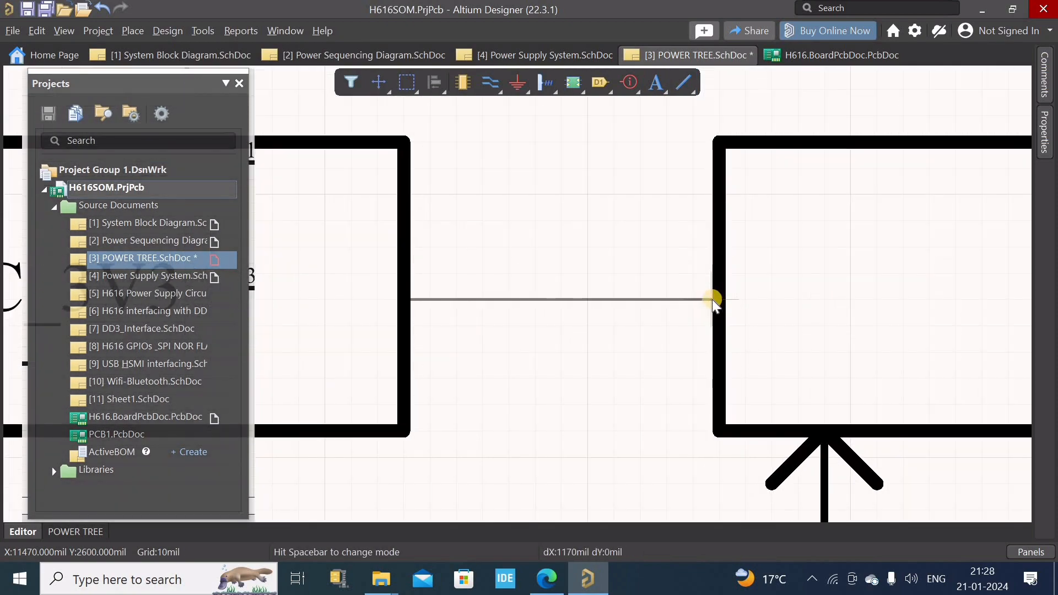
click(717, 299)
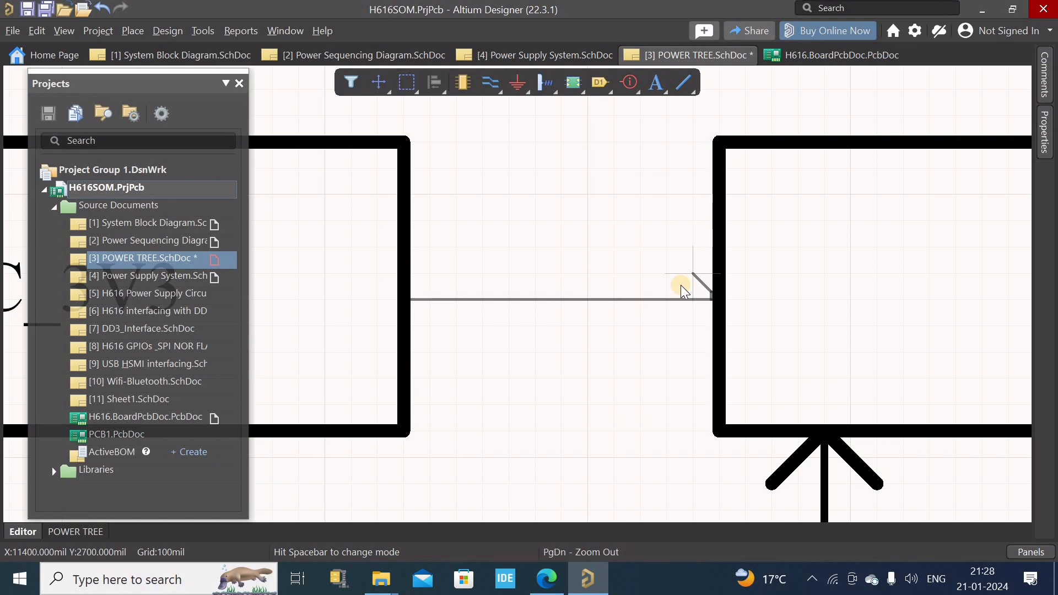
key(space)
click(680, 285)
click(692, 282)
right_click(619, 311)
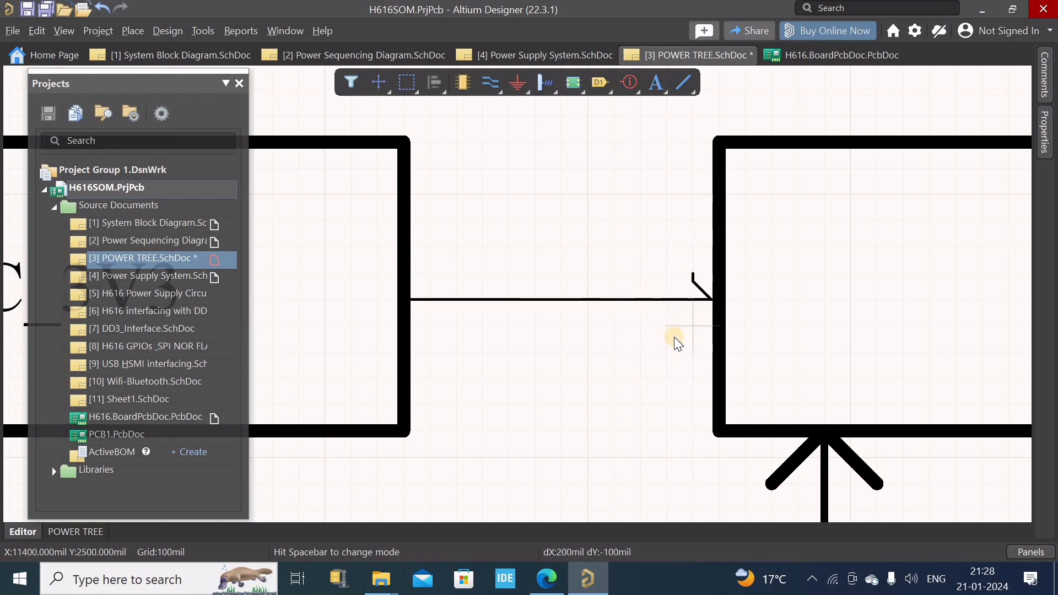
right_click(664, 353)
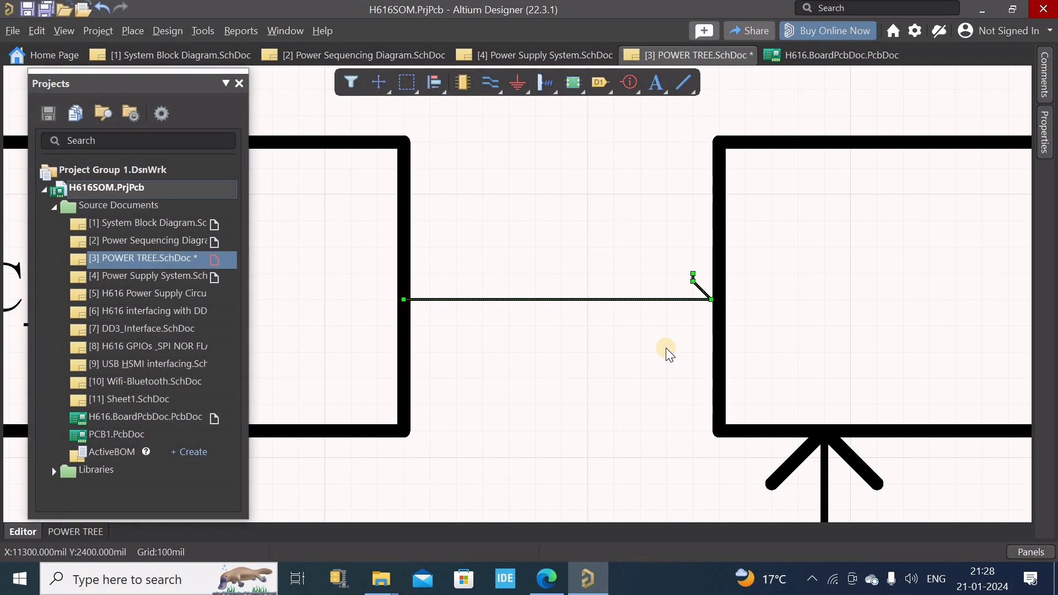
right_click(666, 349)
click(624, 339)
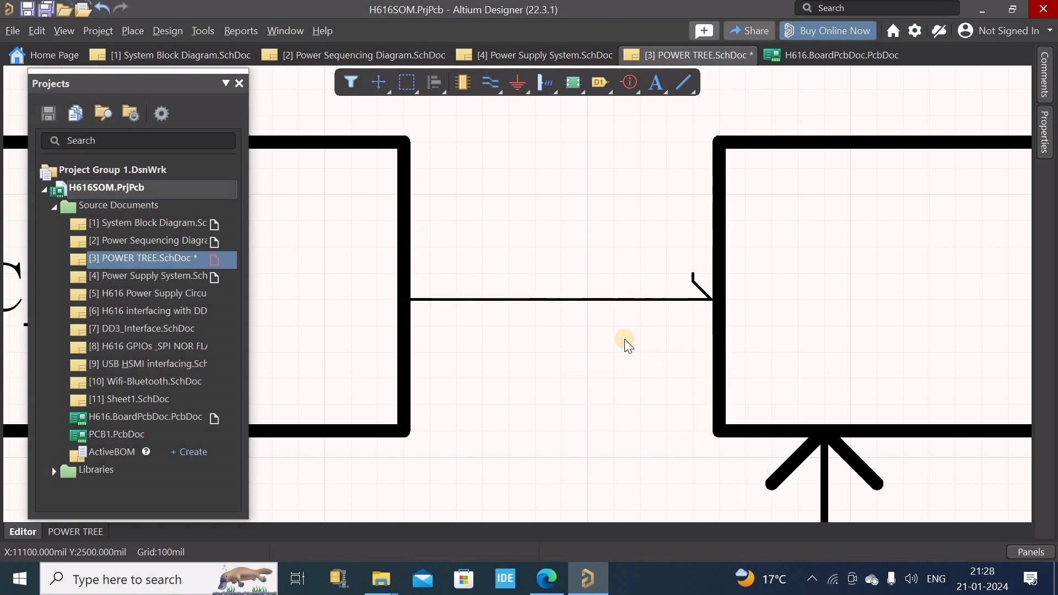
Step: Undo the line just drawn between the VCC_3V3 box and the empty box
key(z)
key(Escape)
key(ctrl+z)
Step: Place a rotated copy of the upward arrow pointing right against the empty box's left edge
ctrl+scroll(844, 273, down, 4)
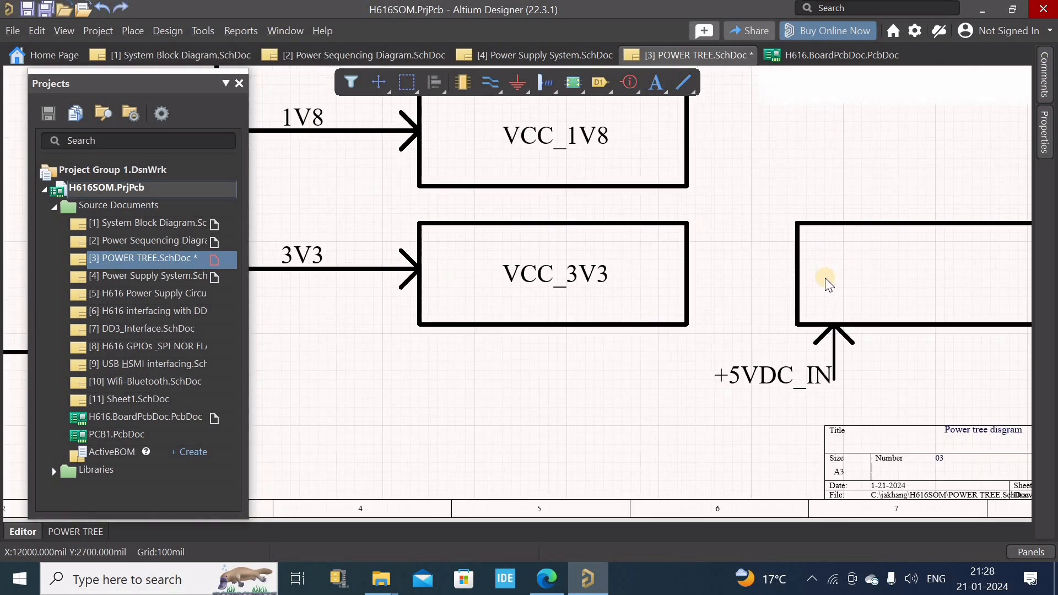
ctrl+scroll(828, 346, up, 1)
click(827, 346)
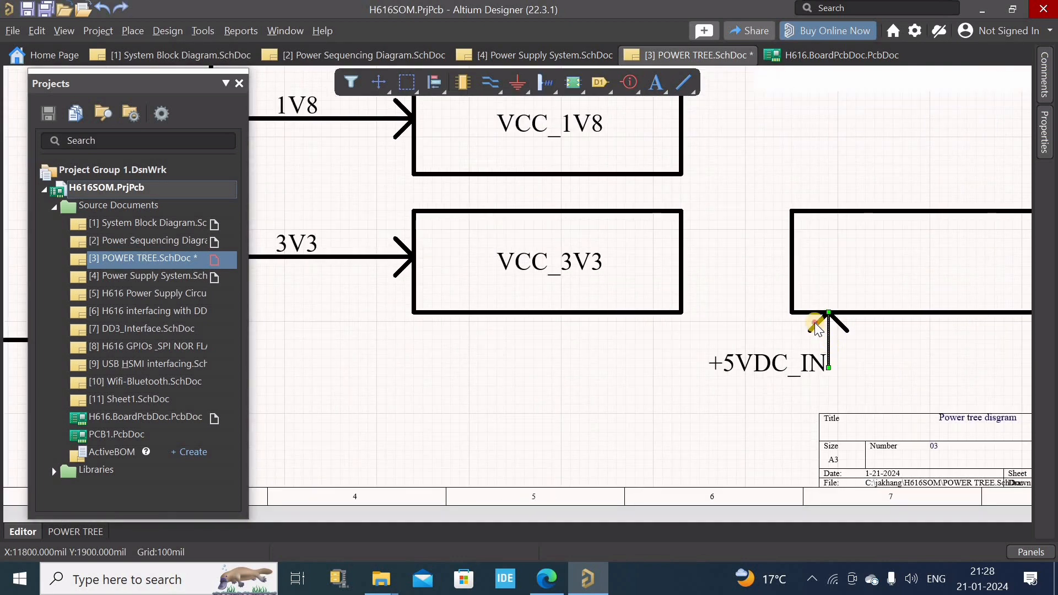
click(763, 333)
key(ctrl+v)
key(space)
key(space)
key(space)
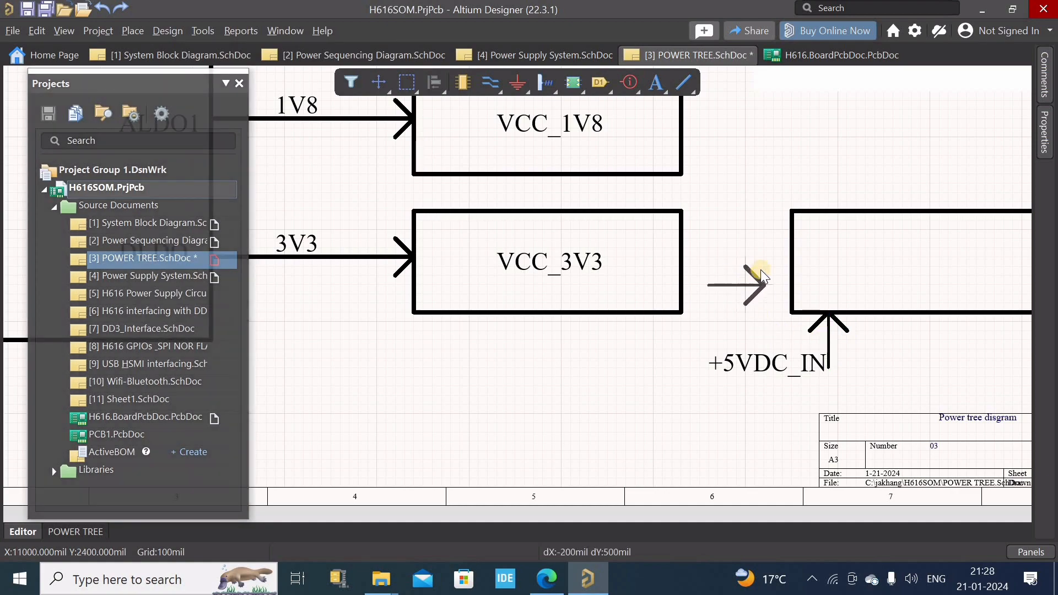
click(764, 271)
right_drag(762, 305, 794, 319)
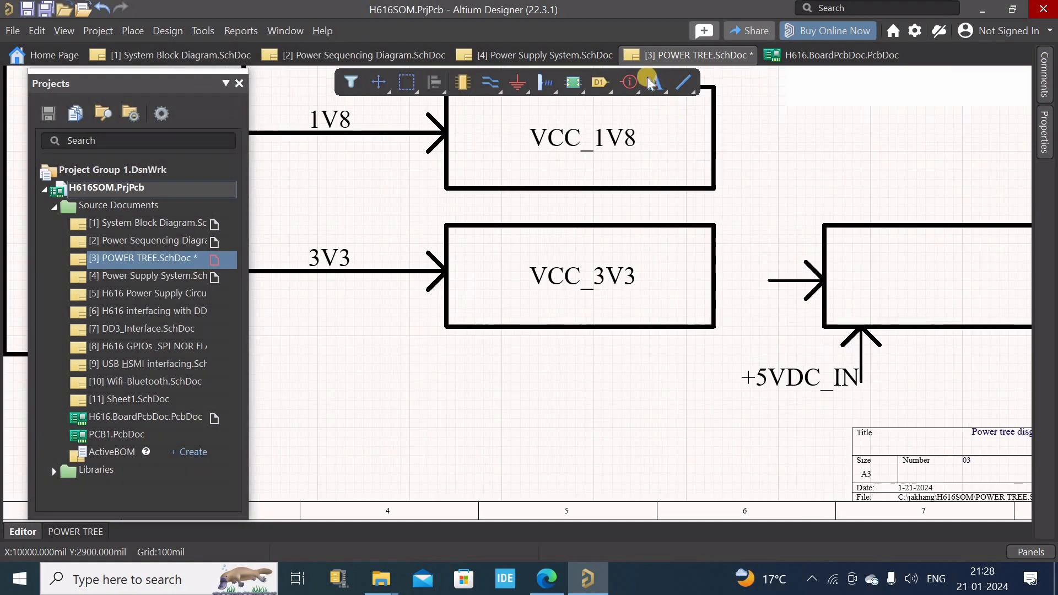
Step: Draw a horizontal line about 600 mil long from the new arrow's tail to the VCC_3V3 box's right edge
click(677, 84)
ctrl+scroll(769, 289, up, 2)
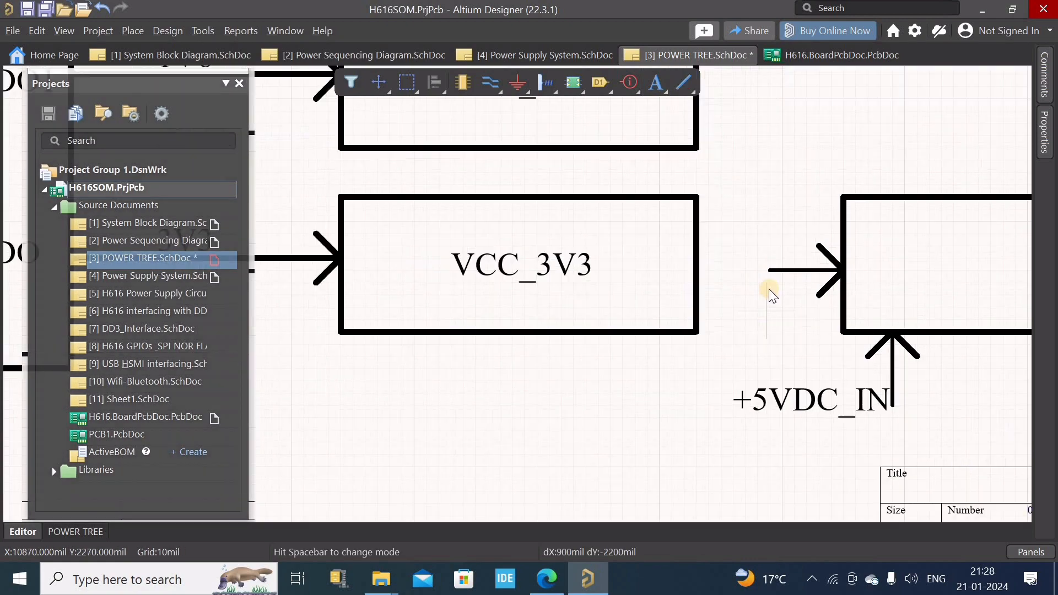
click(769, 267)
click(692, 269)
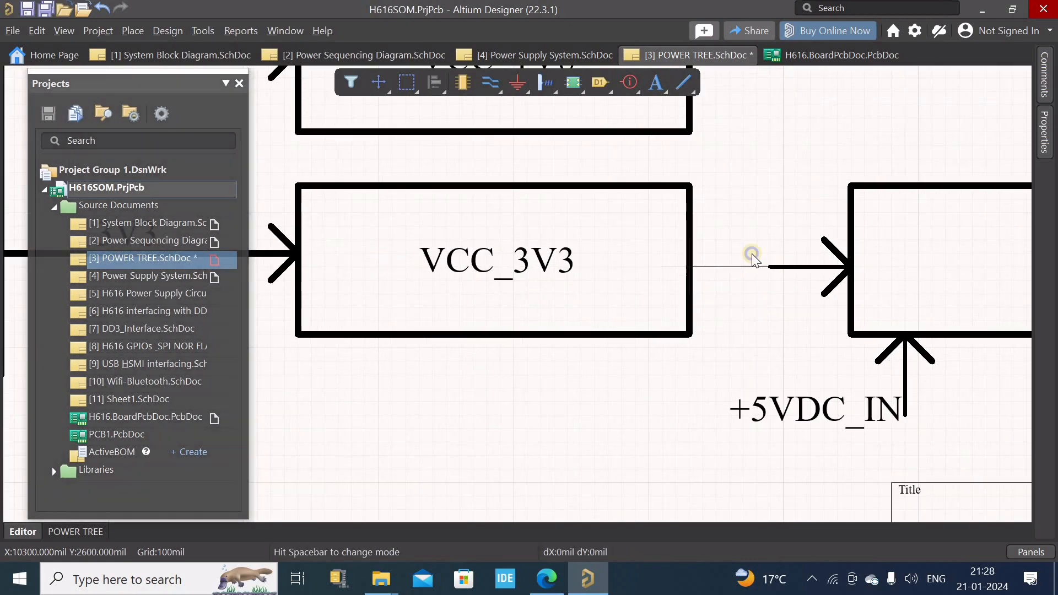
right_click(763, 227)
right_click(762, 229)
Step: Set the width of the line joining the VCC_3V3 box to the arrow to Medium
click(732, 274)
double_click(734, 272)
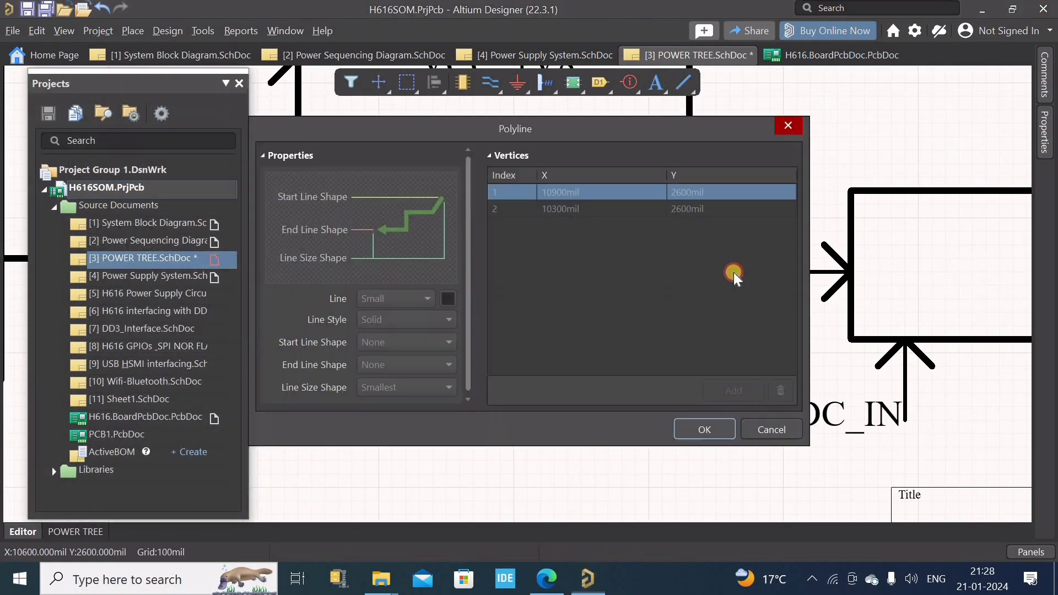
click(406, 294)
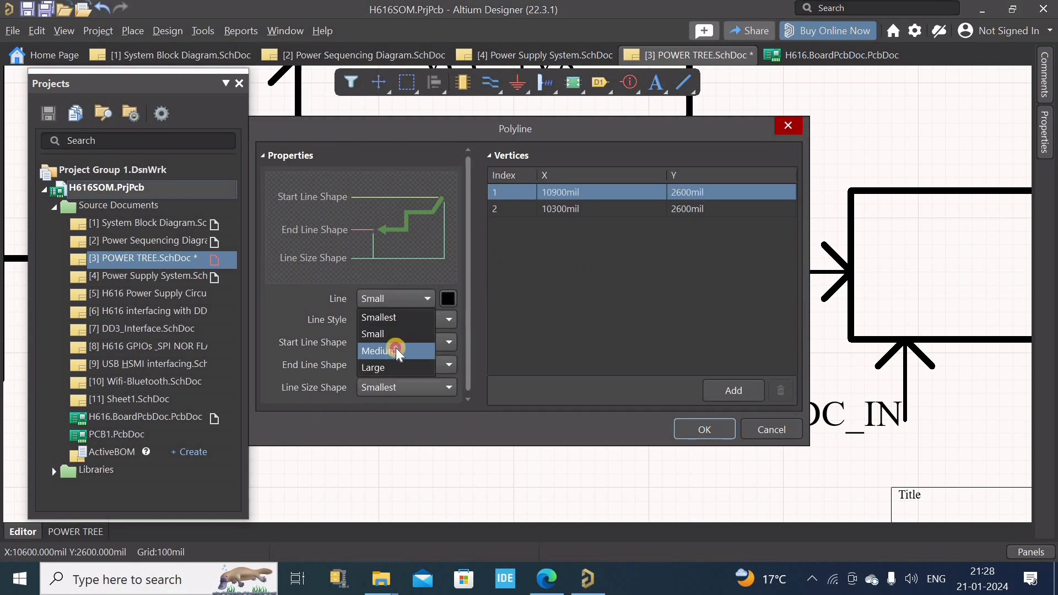
click(396, 350)
click(691, 427)
click(750, 339)
Step: Examine the power tree's output rails, the new box with its two input arrows, and the 1V5 label
ctrl+scroll(749, 342, down, 5)
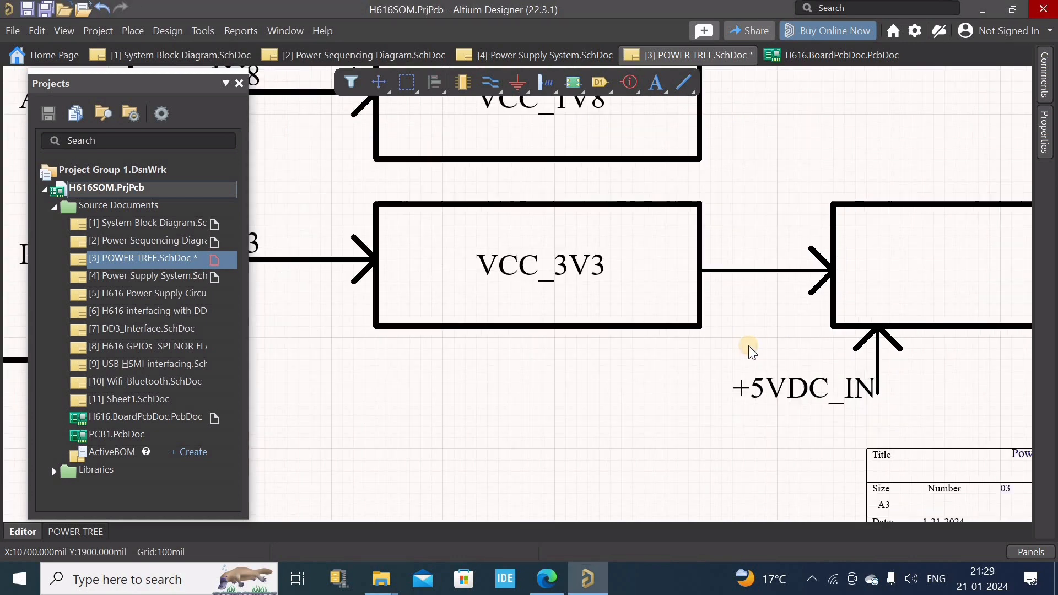
ctrl+scroll(791, 352, down, 1)
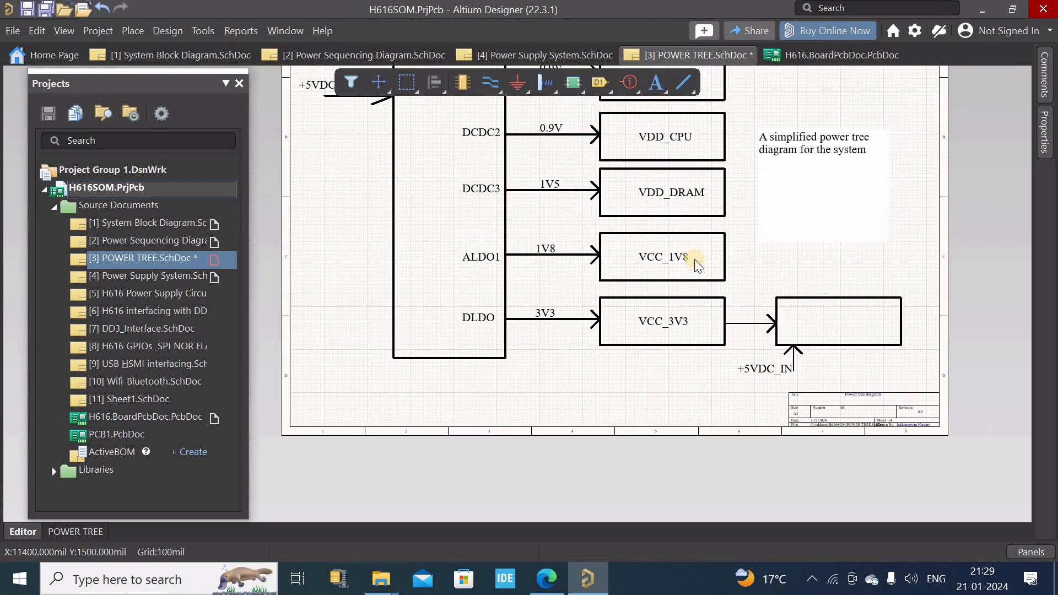
ctrl+scroll(646, 196, up, 1)
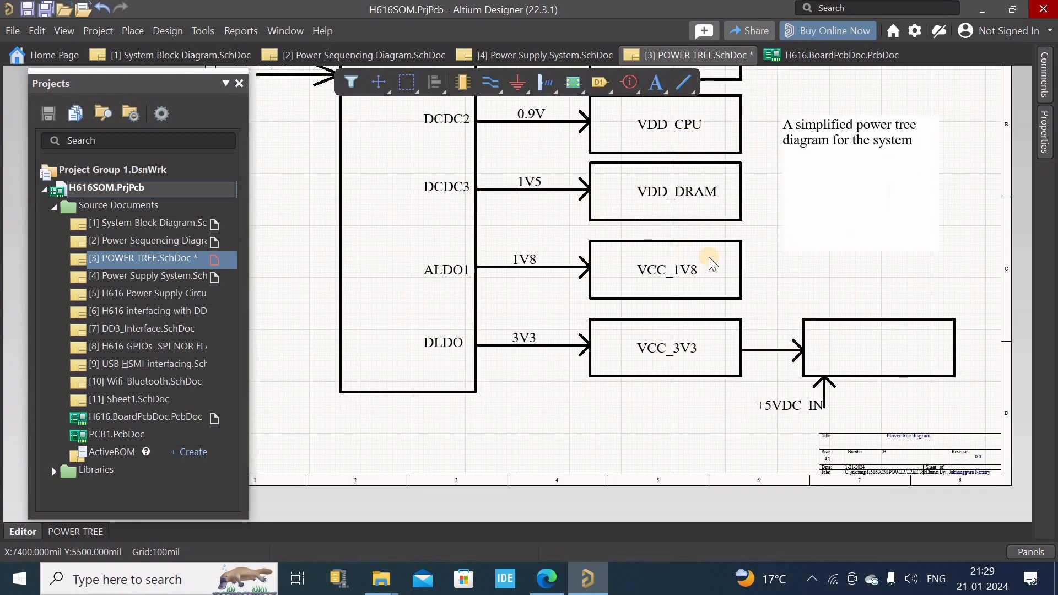
scroll(815, 292, up, 1)
ctrl+scroll(861, 316, up, 2)
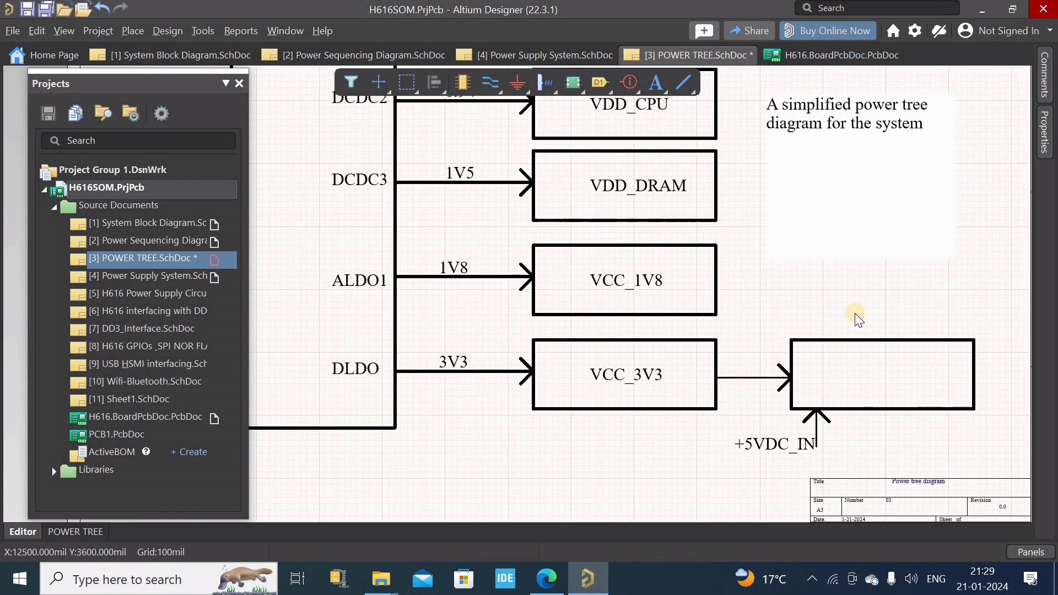
ctrl+scroll(625, 310, down, 2)
ctrl+scroll(603, 310, down, 2)
ctrl+scroll(729, 308, up, 1)
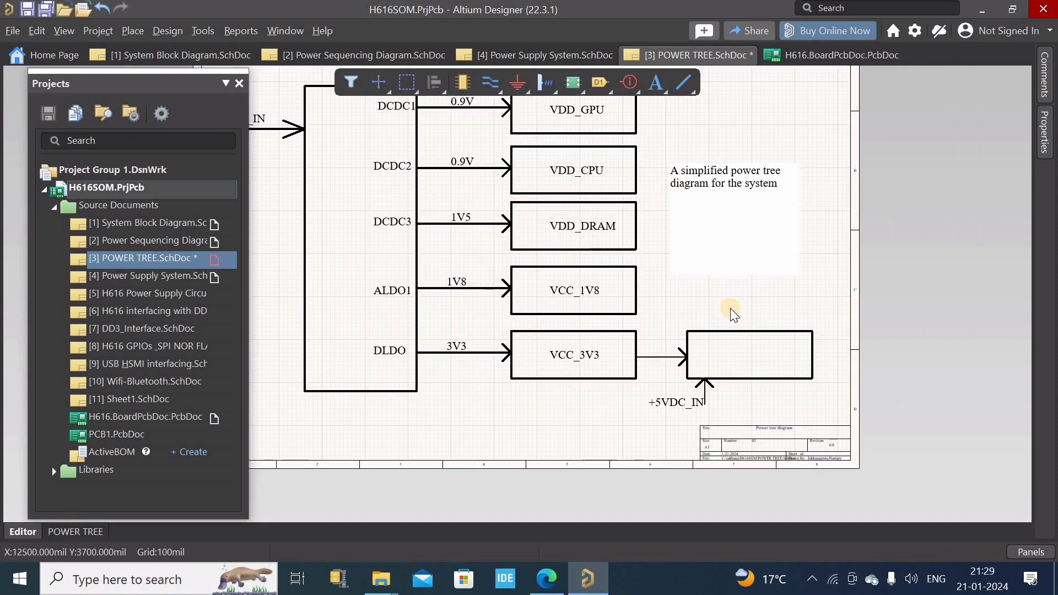
ctrl+scroll(775, 361, up, 1)
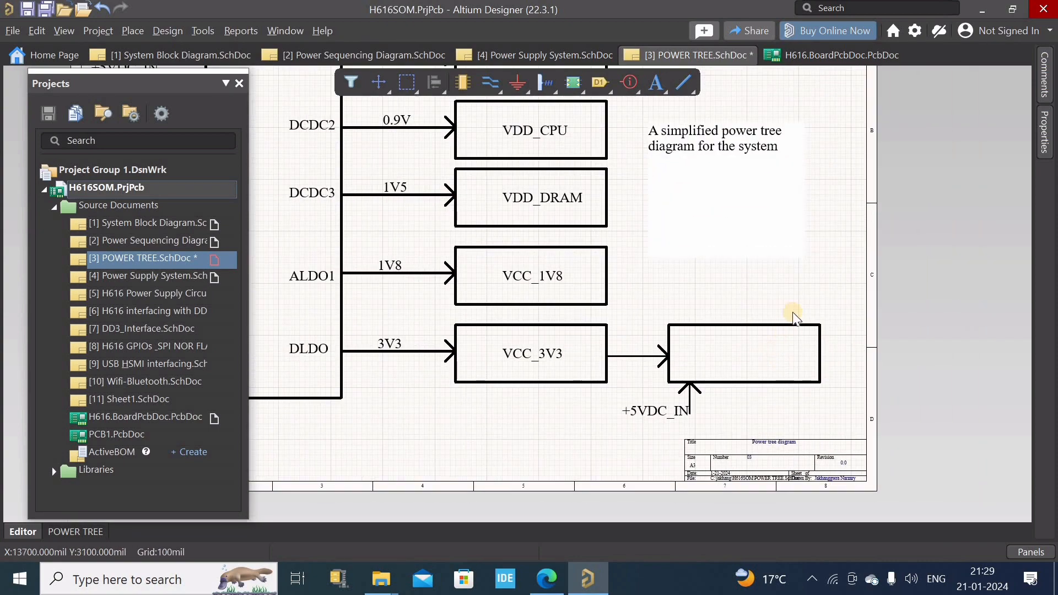
ctrl+scroll(793, 317, down, 1)
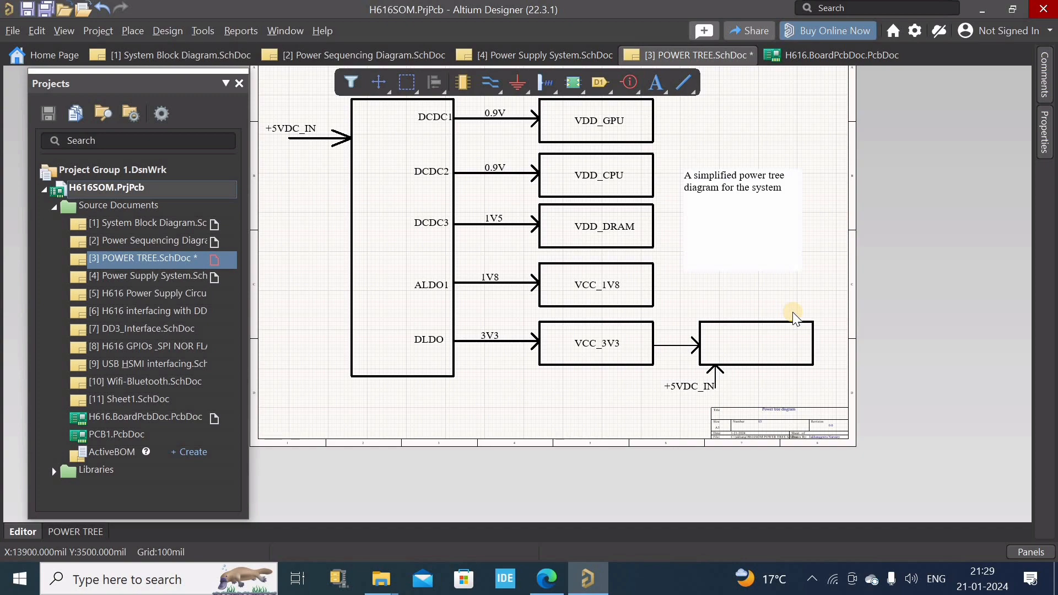
ctrl+scroll(793, 317, up, 1)
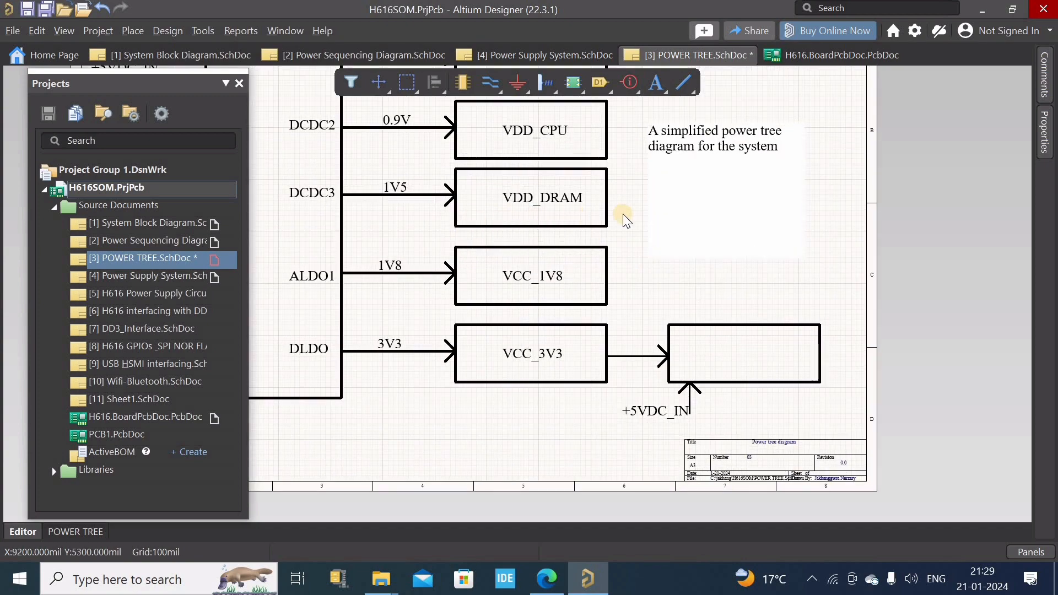
click(401, 189)
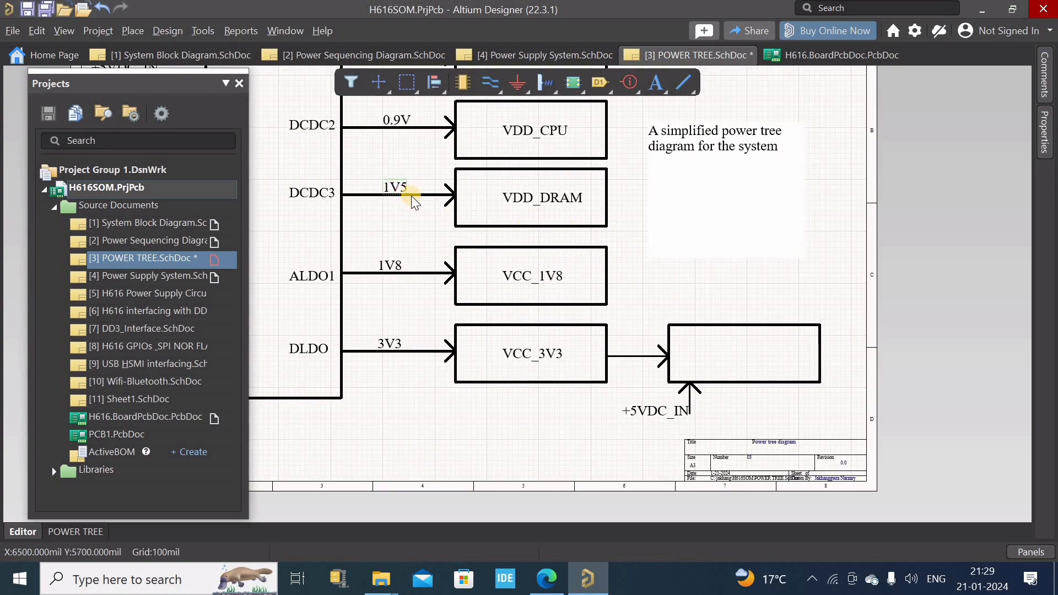
Step: Place a copy of the upward arrow, rotated to point right, against the empty box's left edge near its upper corner
key(ctrl+v)
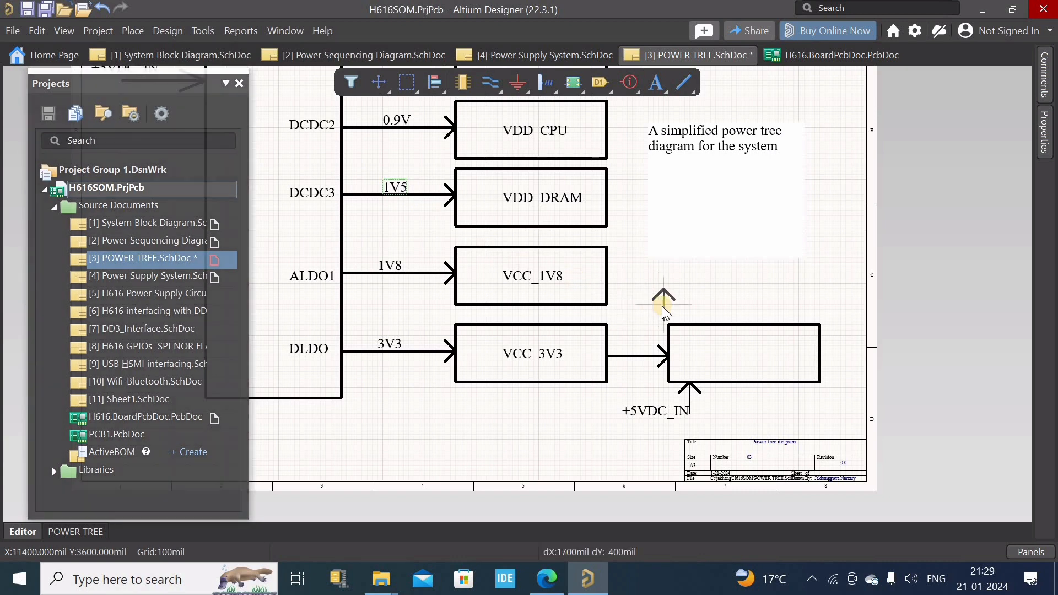
key(space)
key(space)
key(x)
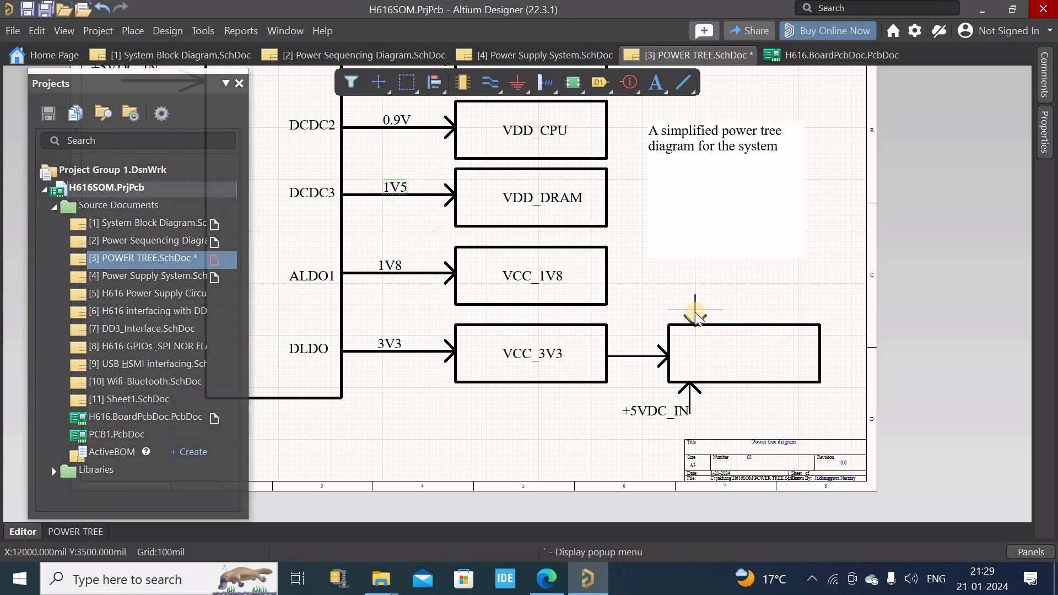
key(space)
click(650, 329)
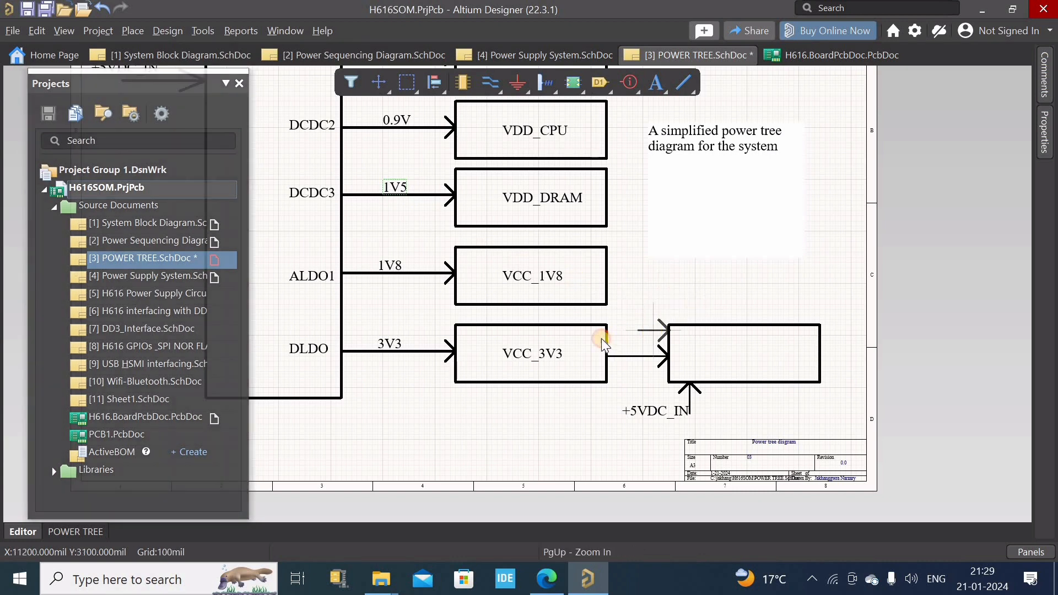
right_click(601, 341)
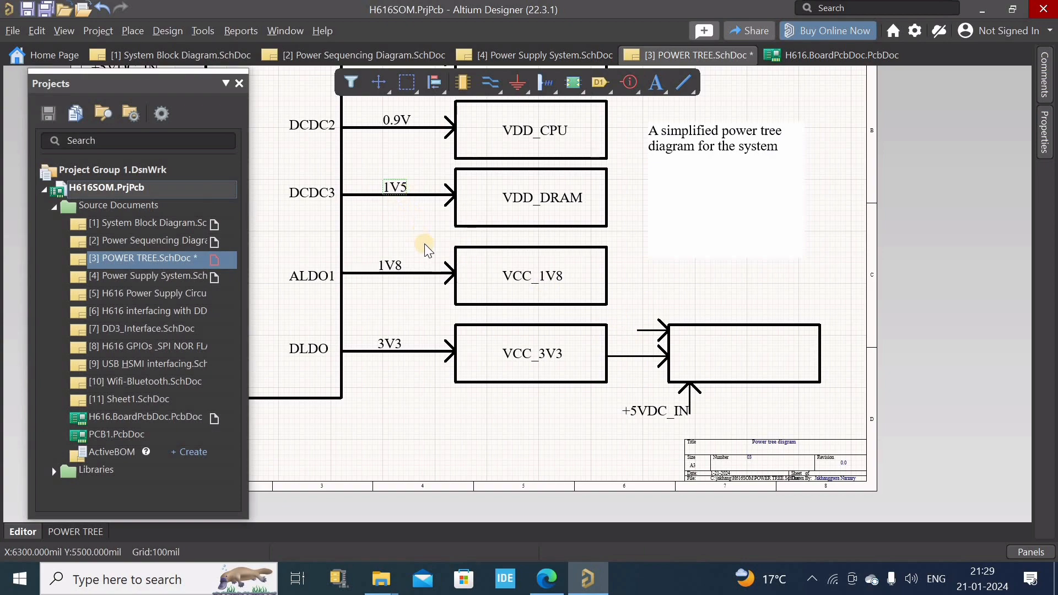
Step: Place a copy of the 1V5 label just above the tail of the upper arrow entering the empty box
key(ctrl+v)
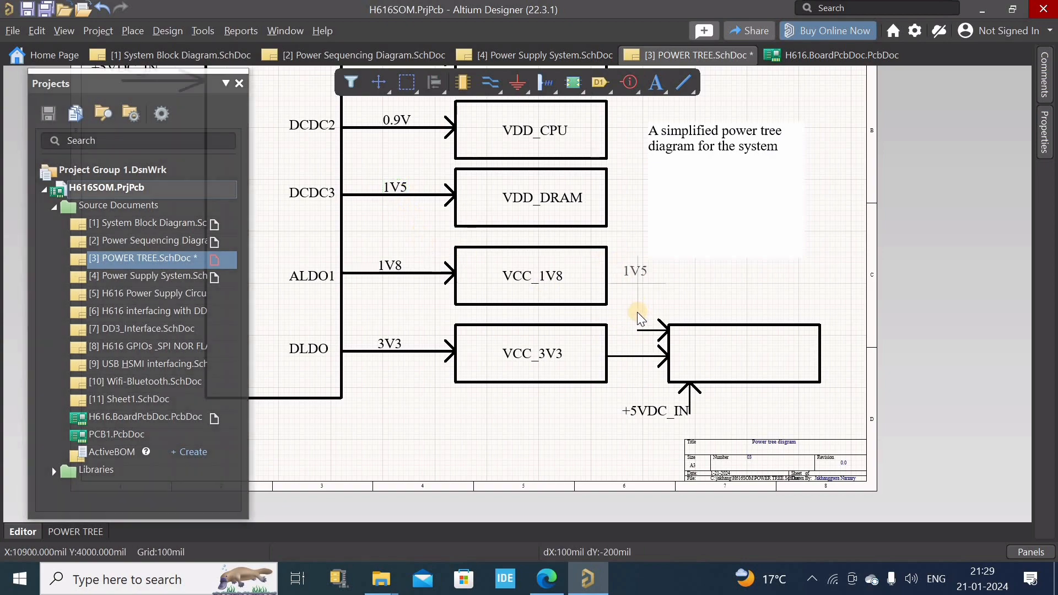
ctrl+scroll(639, 332, up, 3)
click(637, 328)
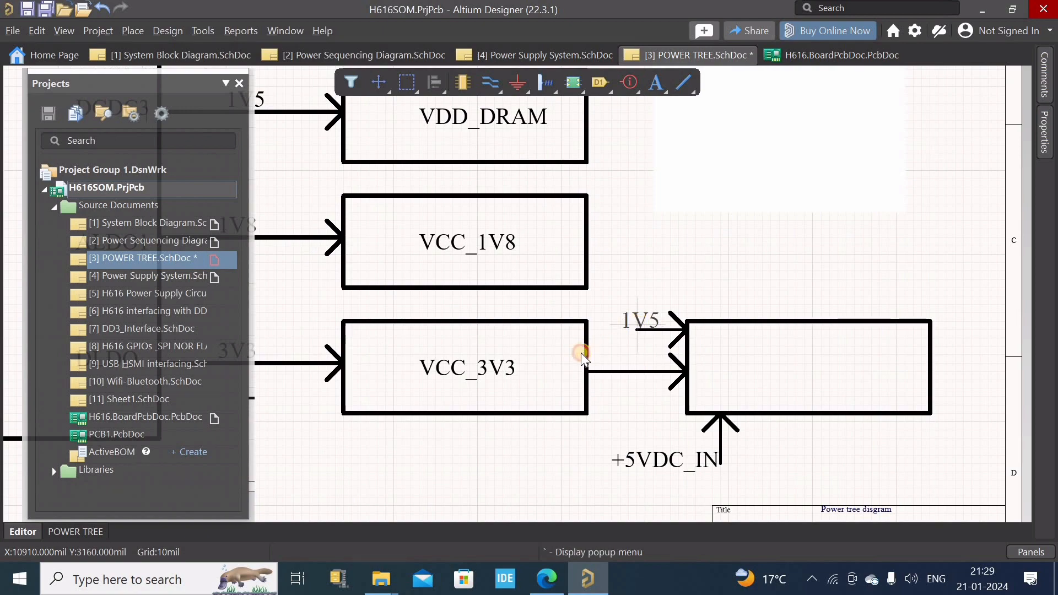
ctrl+scroll(566, 348, down, 3)
ctrl+scroll(715, 377, up, 1)
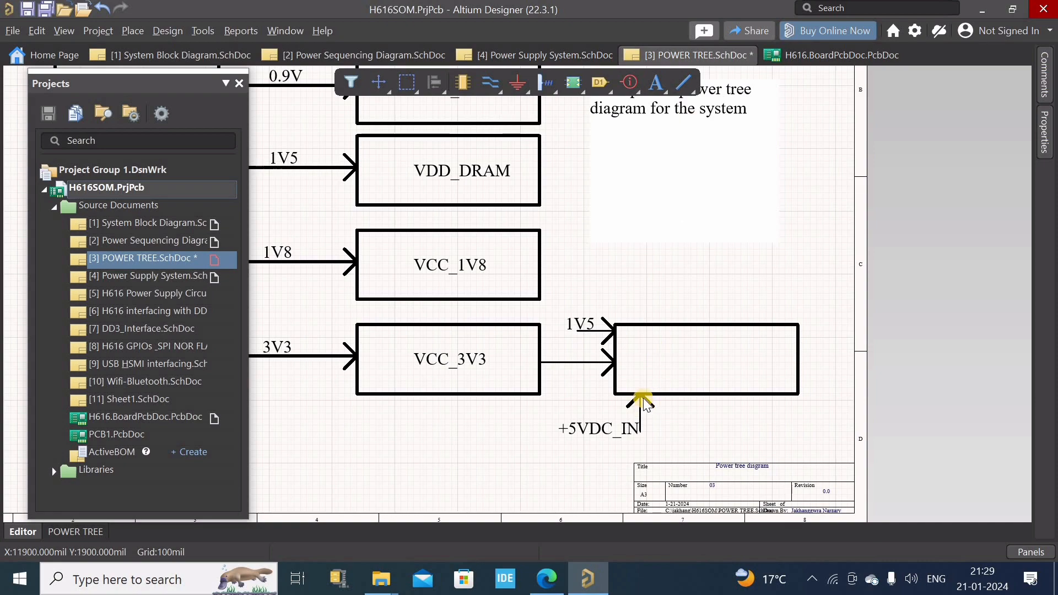
ctrl+scroll(695, 343, up, 1)
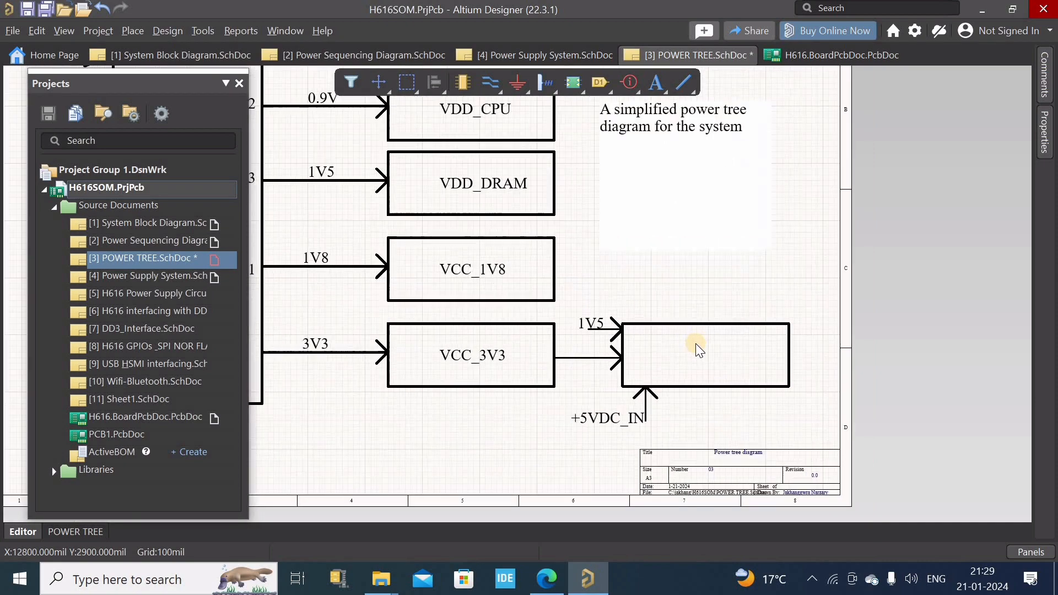
click(465, 354)
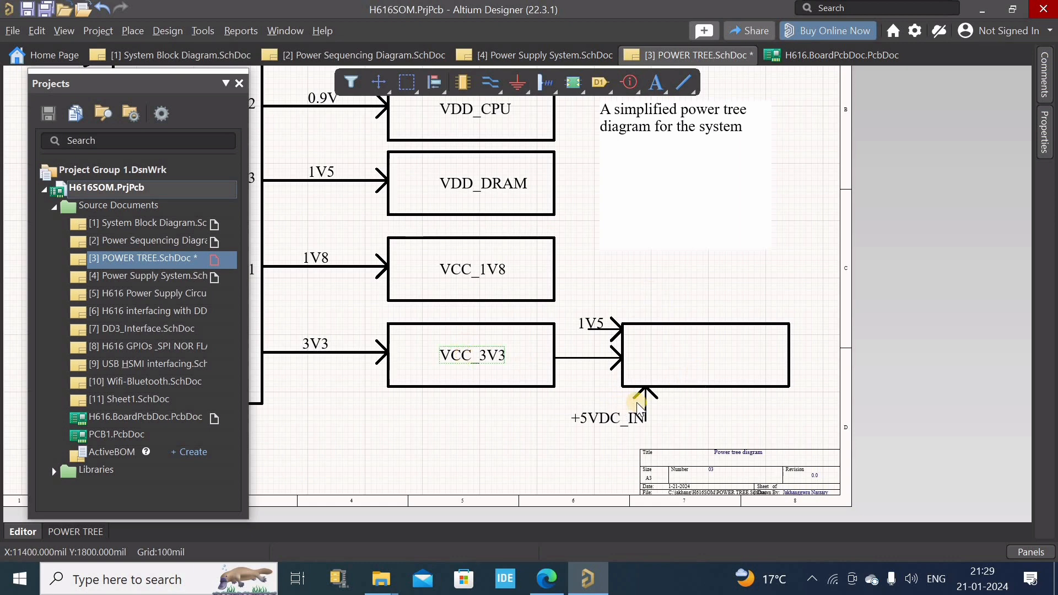
mouse_move(590, 359)
mouse_down()
mouse_move(619, 347)
mouse_move(614, 323)
mouse_move(606, 351)
mouse_up()
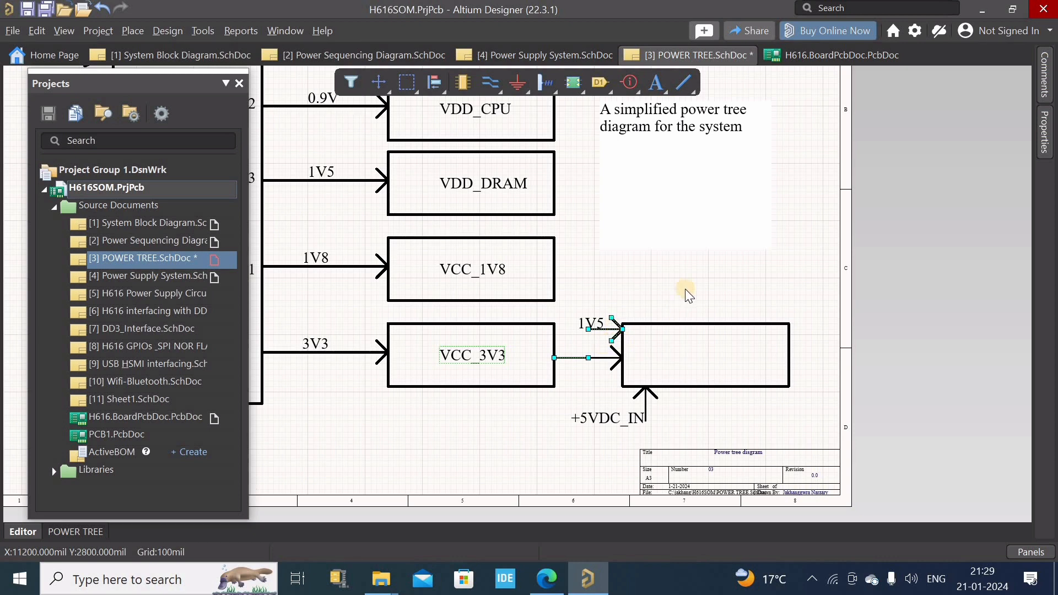
click(704, 268)
key(ctrl+v)
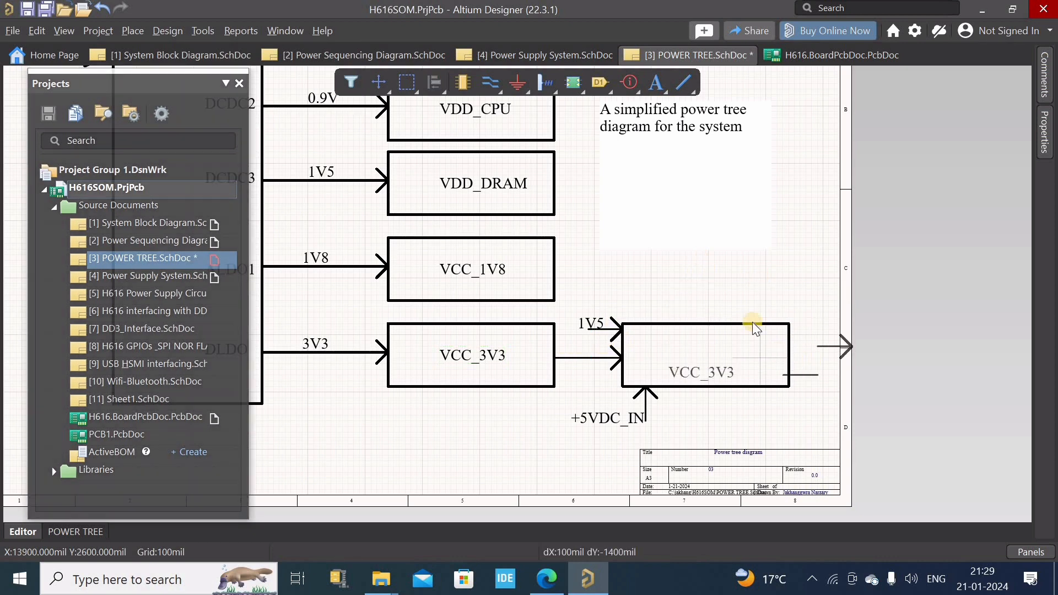
key(Escape)
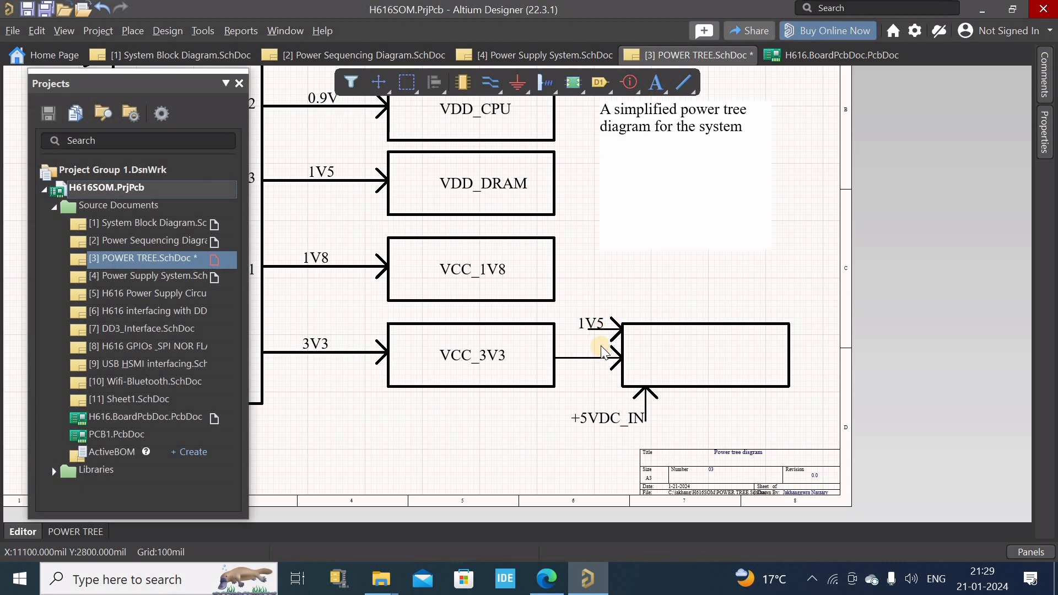
Step: Place a copy of the 1V5 input arrow at the middle of the empty box's right edge, pointing outward
click(617, 324)
click(640, 288)
key(ctrl+v)
ctrl+scroll(806, 352, up, 2)
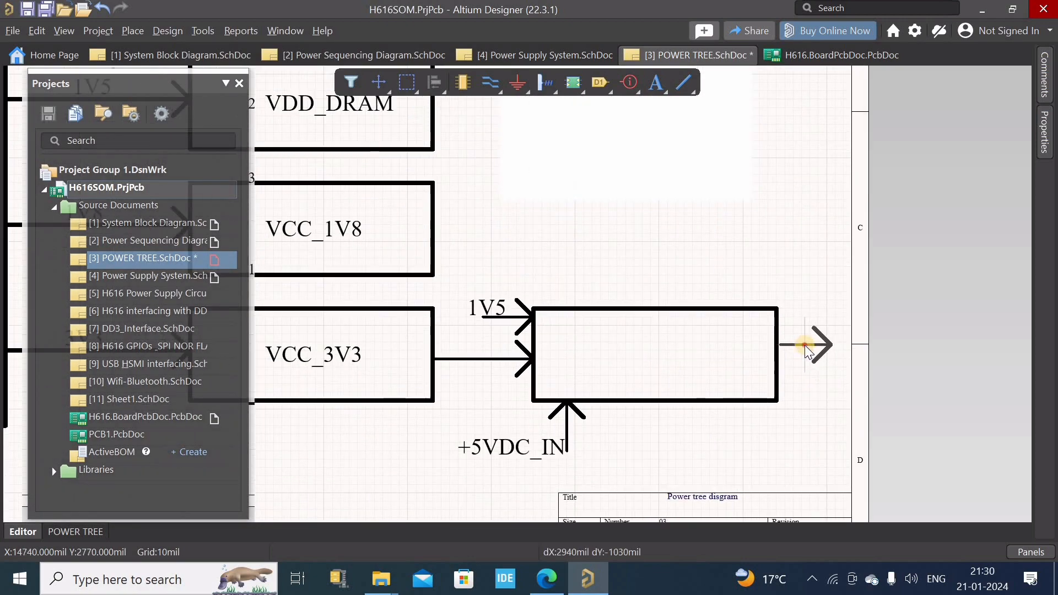
click(814, 345)
Step: Add a text string reading VTT inside the empty box
ctrl+scroll(614, 344, down, 2)
ctrl+scroll(650, 182, up, 3)
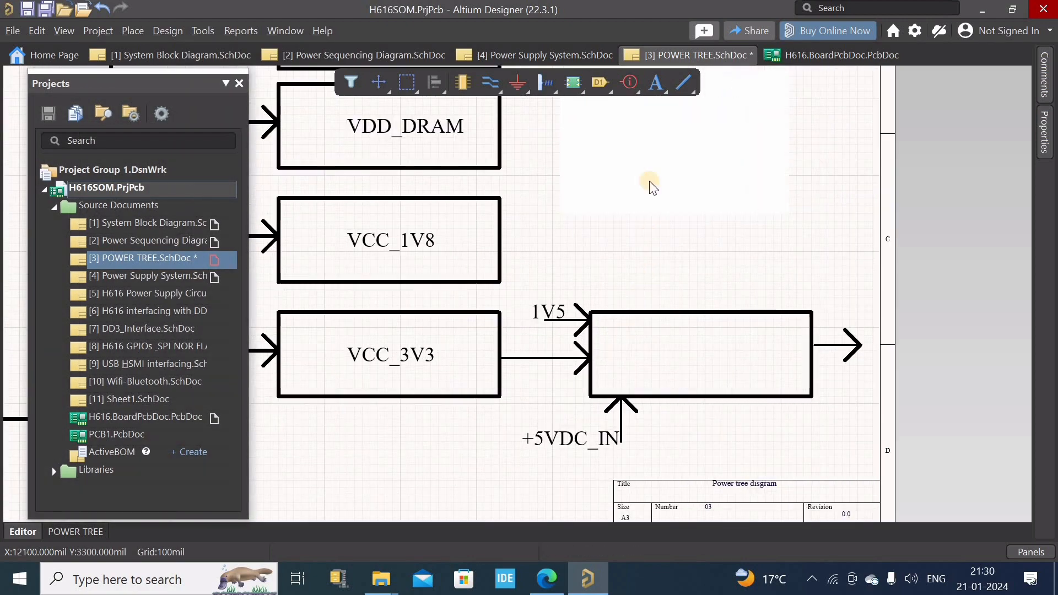
click(659, 88)
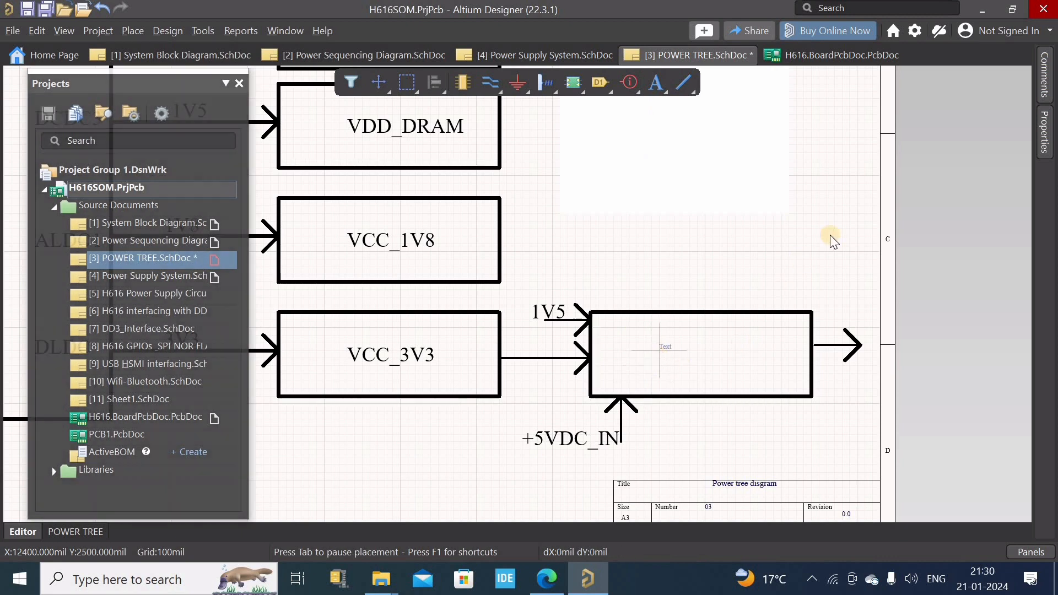
click(835, 236)
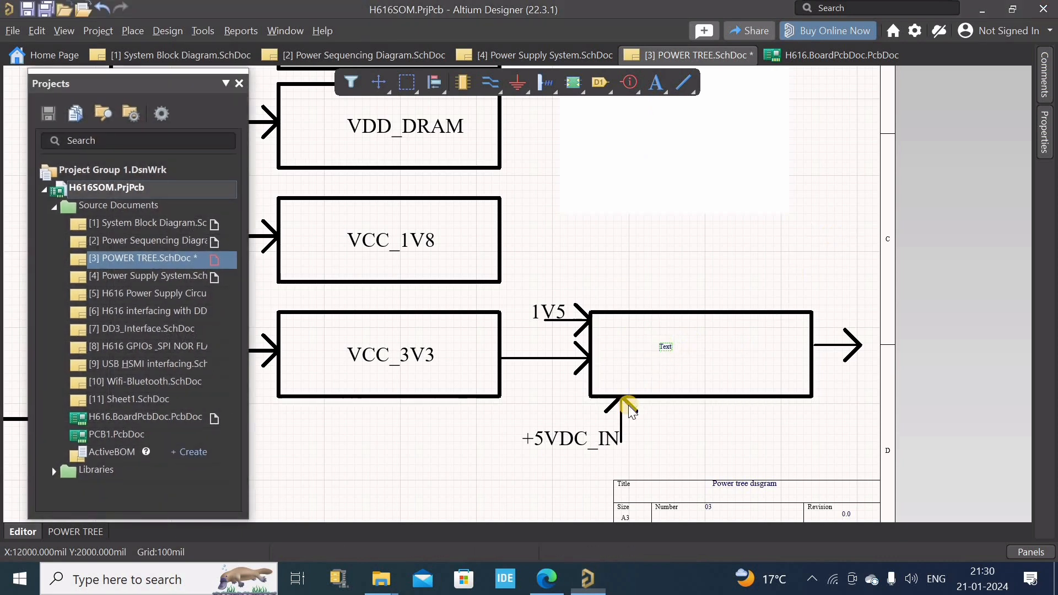
key(Tab)
text(VTT)
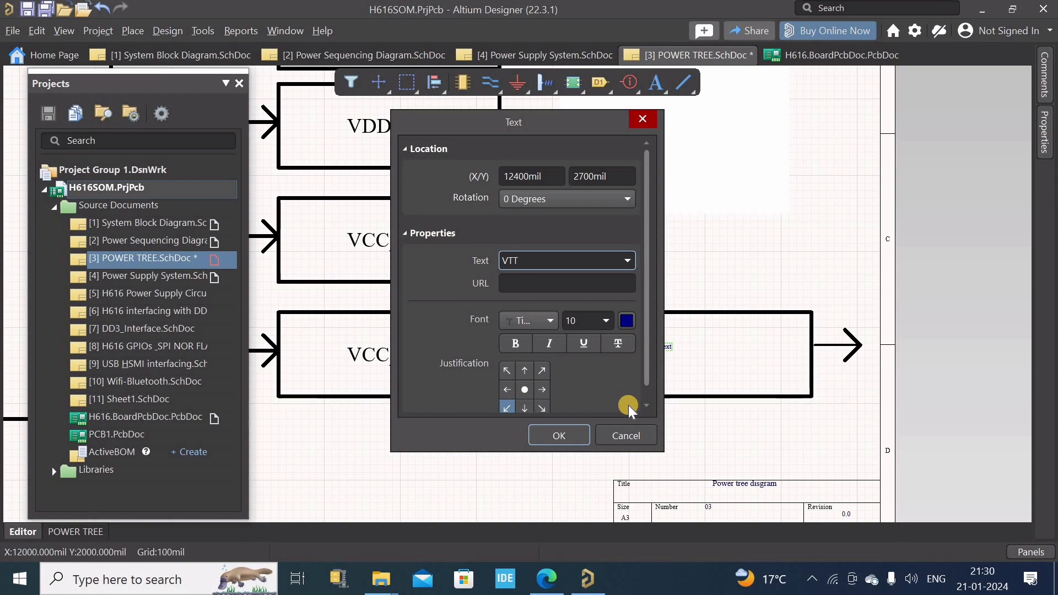
key(Return)
Step: Set the VTT text's font size to 24 and its color to black
ctrl+scroll(666, 348, up, 3)
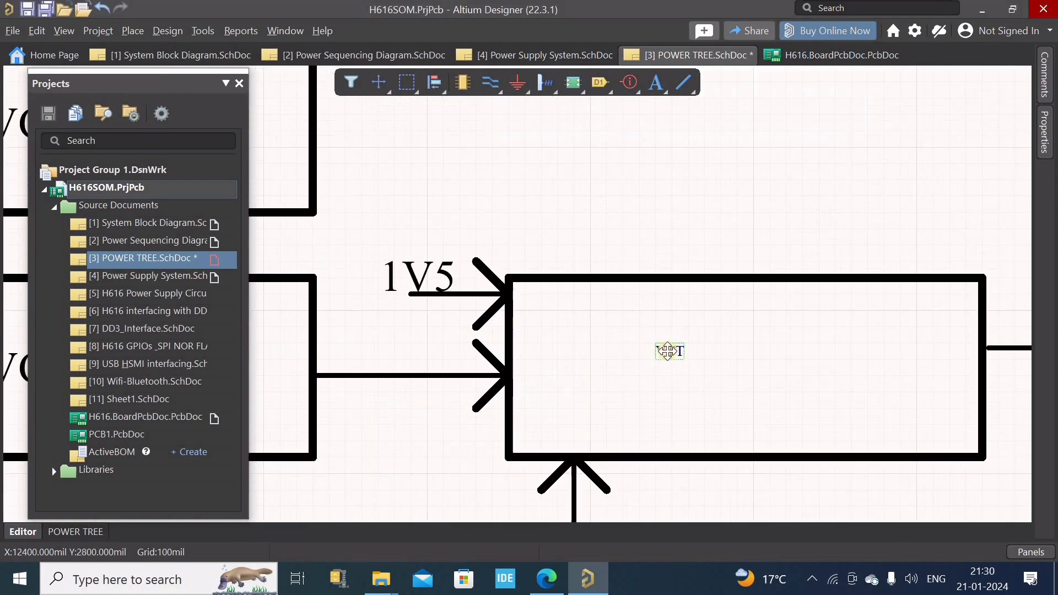
key(Tab)
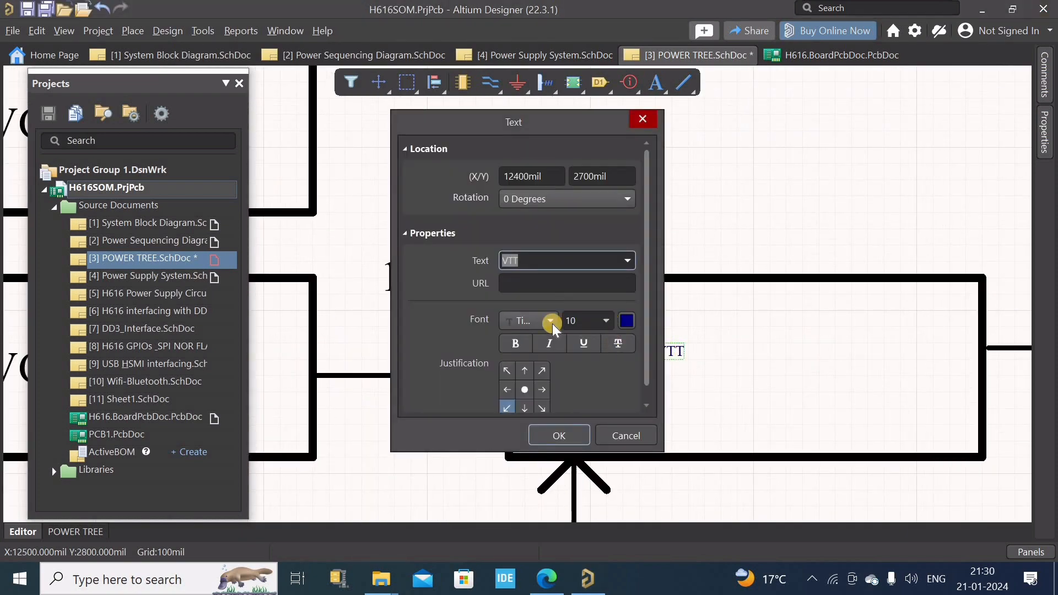
click(551, 321)
click(602, 319)
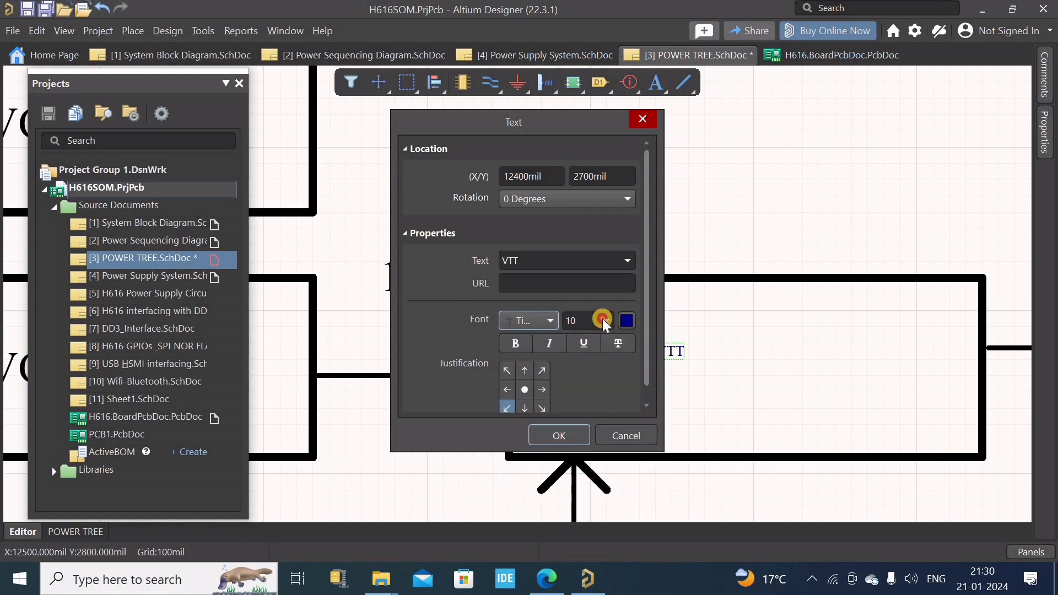
click(583, 432)
click(627, 319)
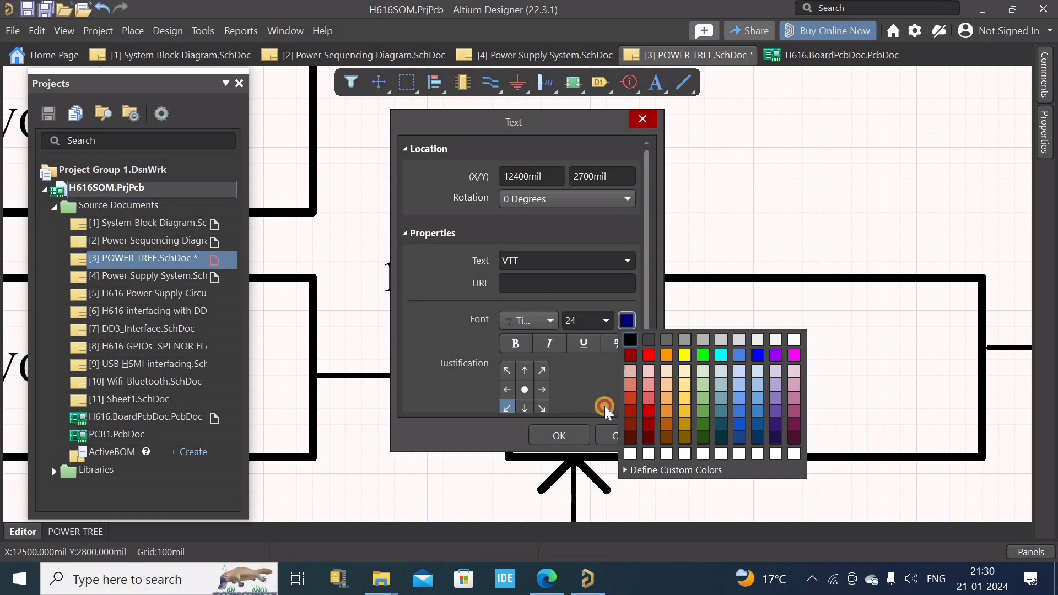
click(619, 407)
click(558, 435)
ctrl+scroll(729, 368, down, 3)
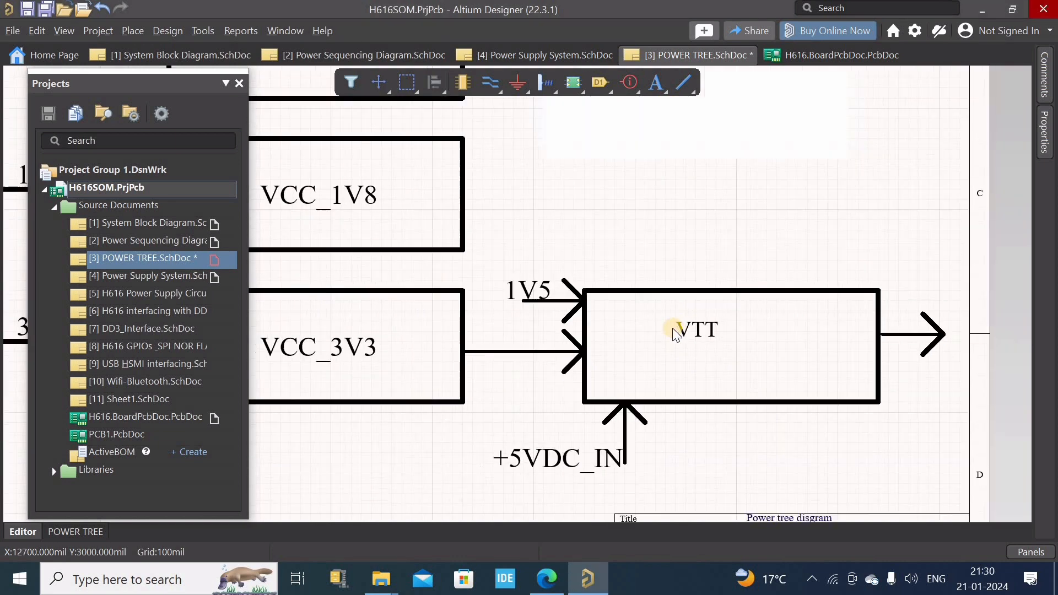
Step: Review the whole power tree sheet and save the POWER TREE schematic
ctrl+scroll(771, 345, down, 4)
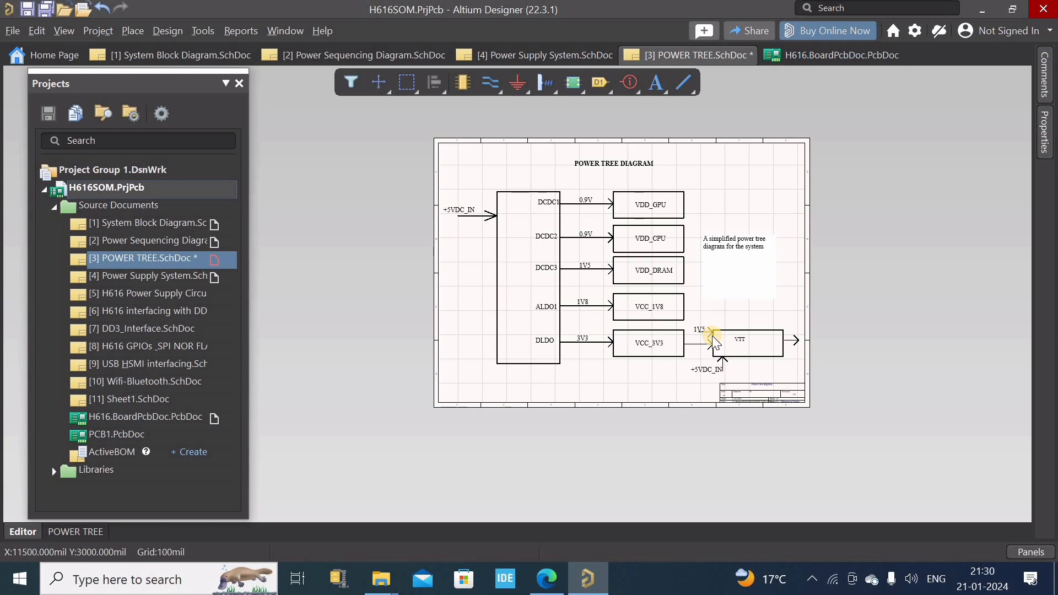
ctrl+scroll(603, 292, down, 2)
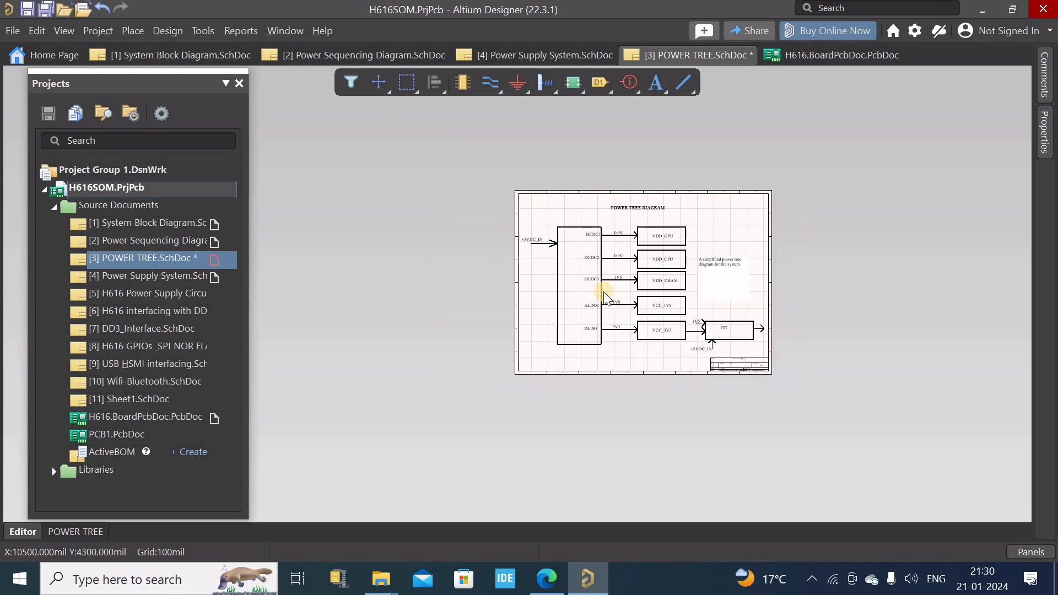
ctrl+scroll(603, 292, up, 4)
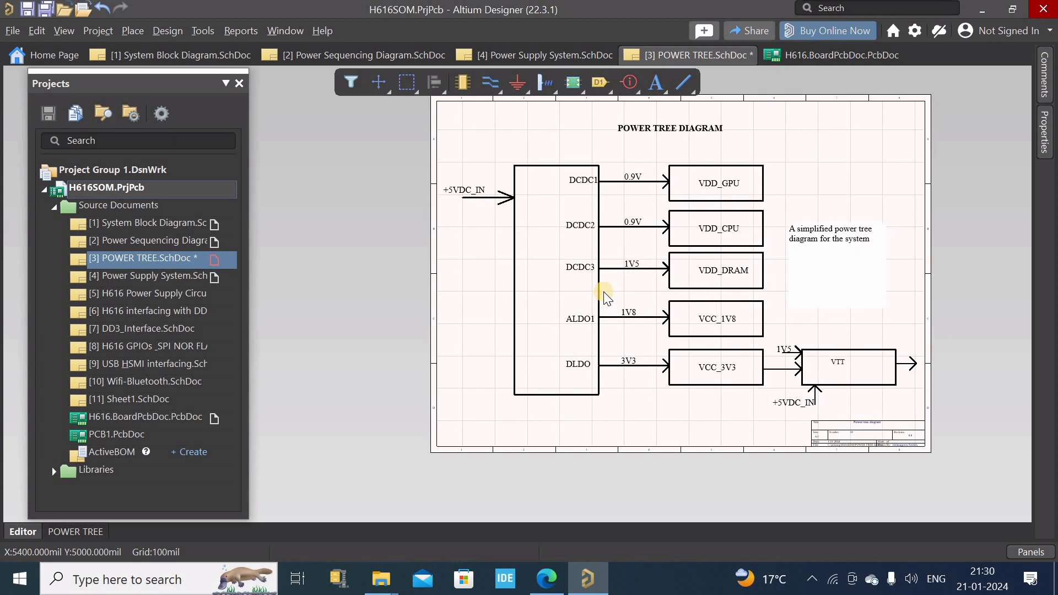
key(ctrl+s)
ctrl+scroll(614, 302, down, 4)
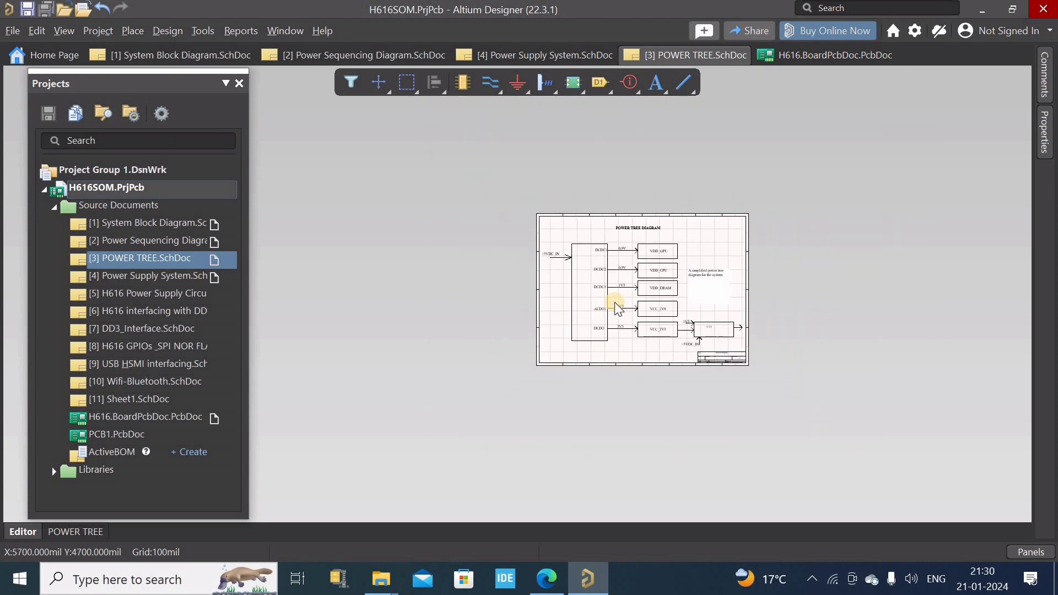
ctrl+scroll(614, 302, up, 3)
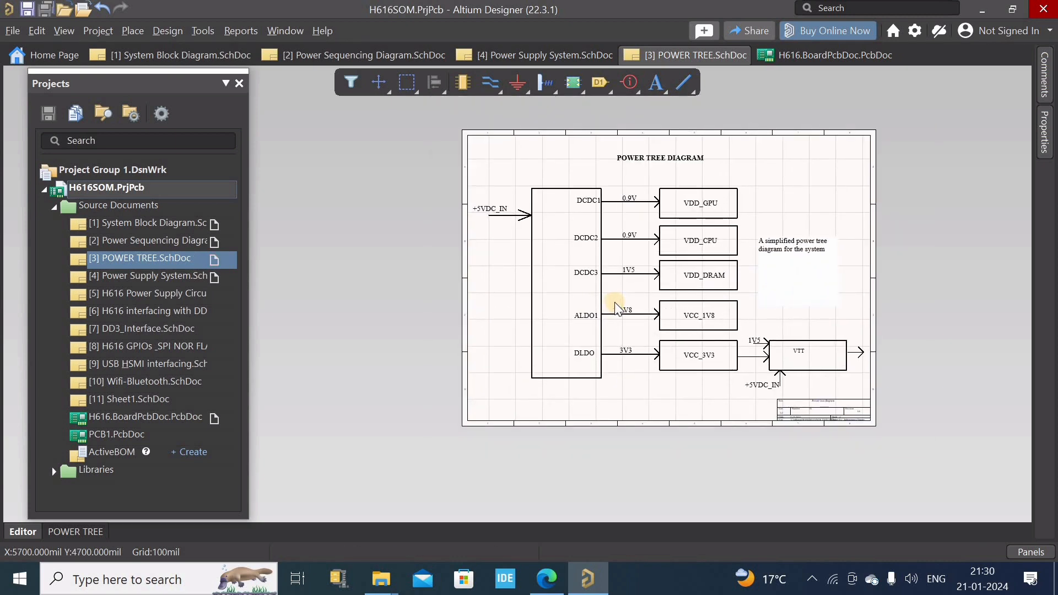